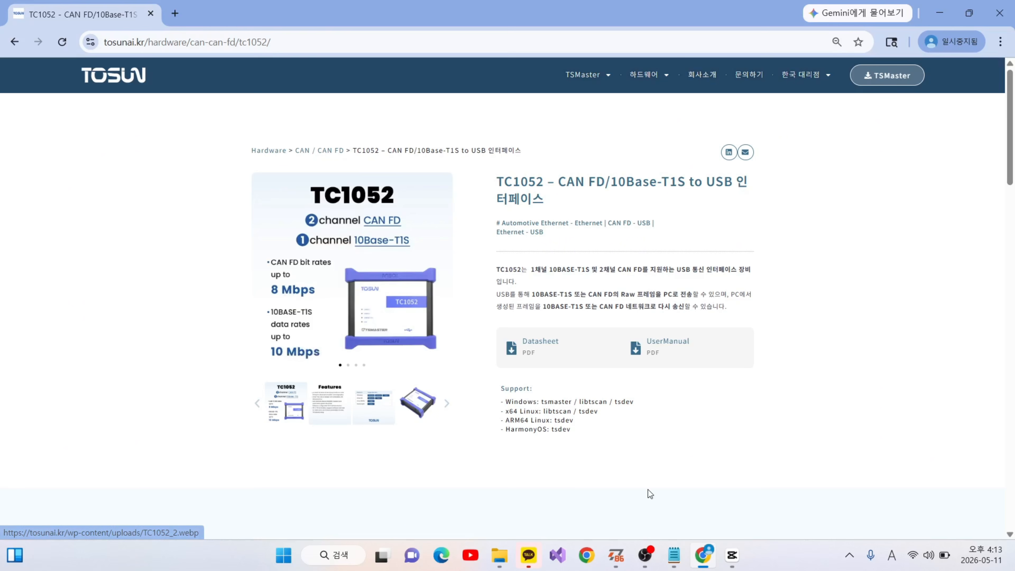
# Switch to TSMaster and confirm the application channel selection with Ethernet 1 mapped to the TC1052's Ethernet Channel 1.
pyautogui.click(616, 555)
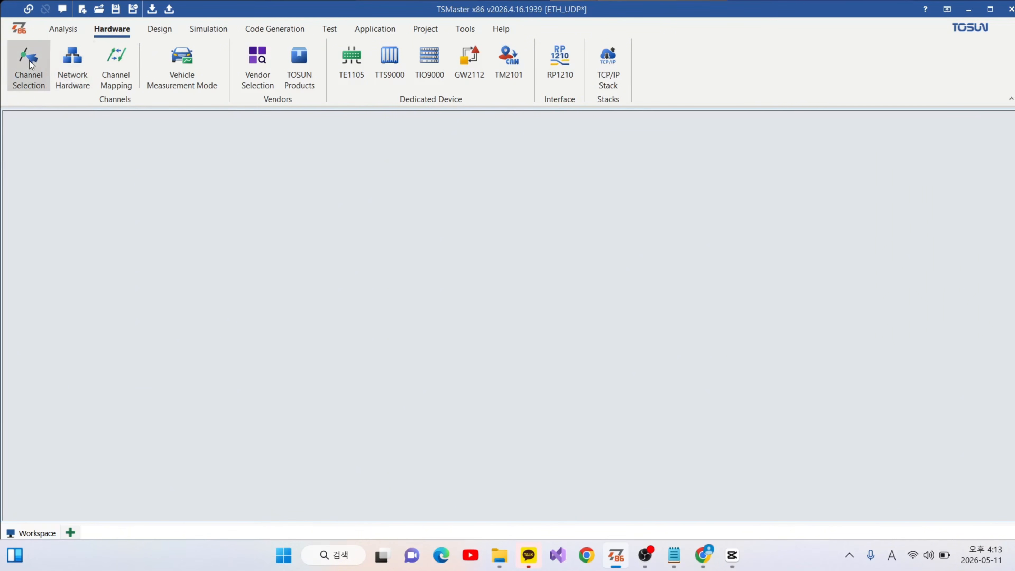
pyautogui.click(14, 68)
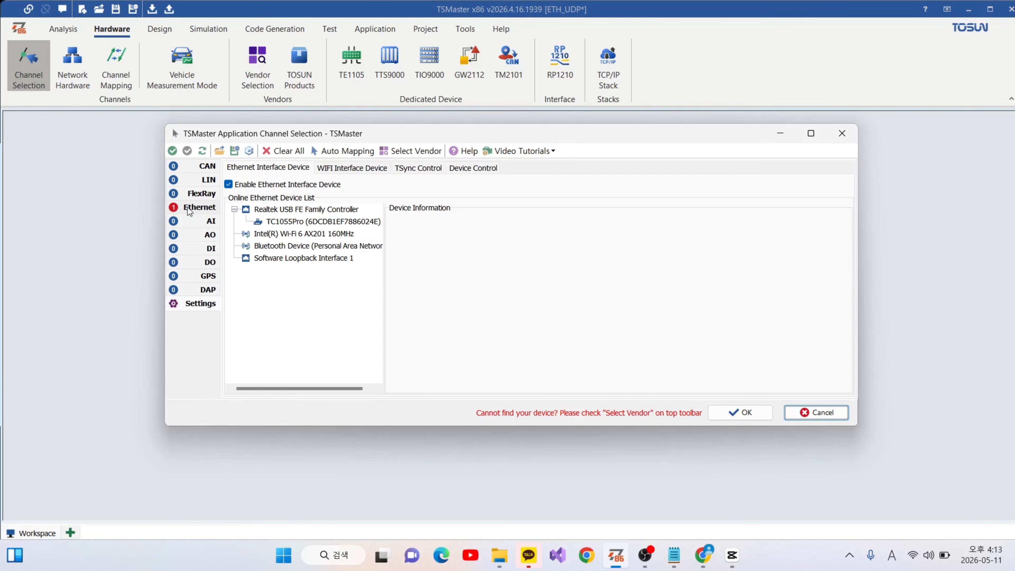
pyautogui.click(188, 208)
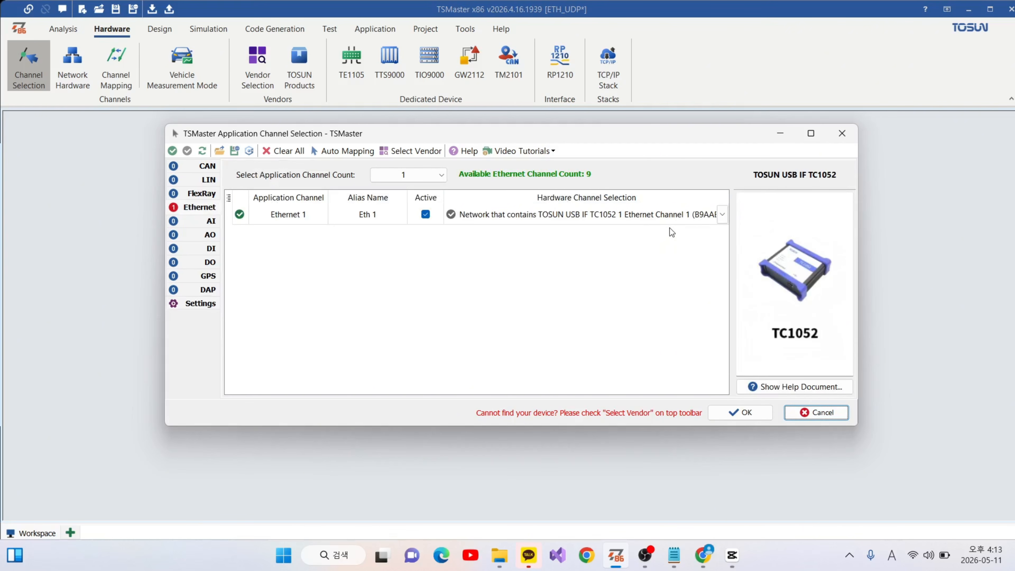
pyautogui.click(737, 412)
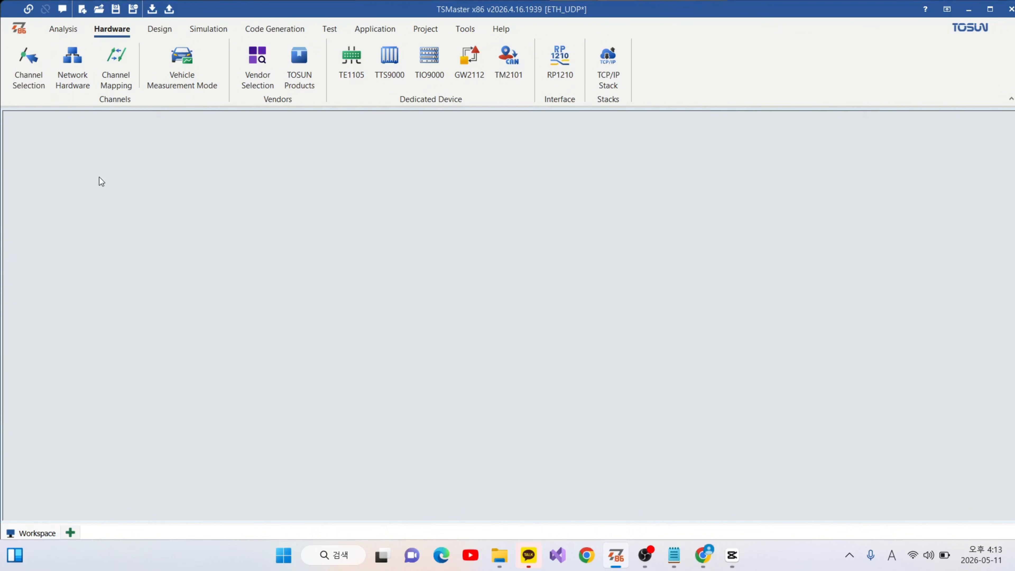
# Check Ethernet 1's speed options in the network hardware configuration and apply its 10Base-T1S settings at 10MBps.
pyautogui.click(81, 62)
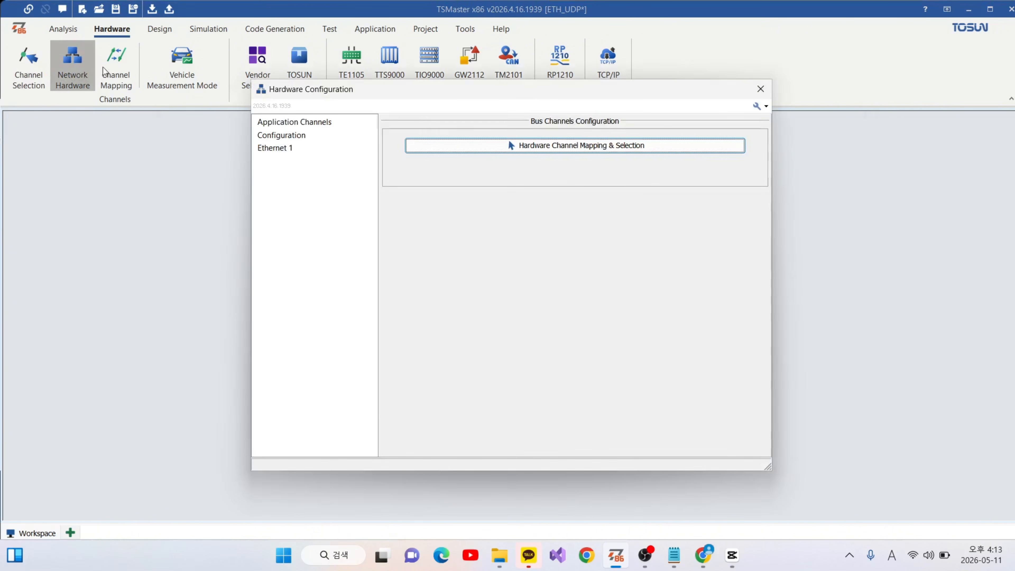
pyautogui.click(267, 148)
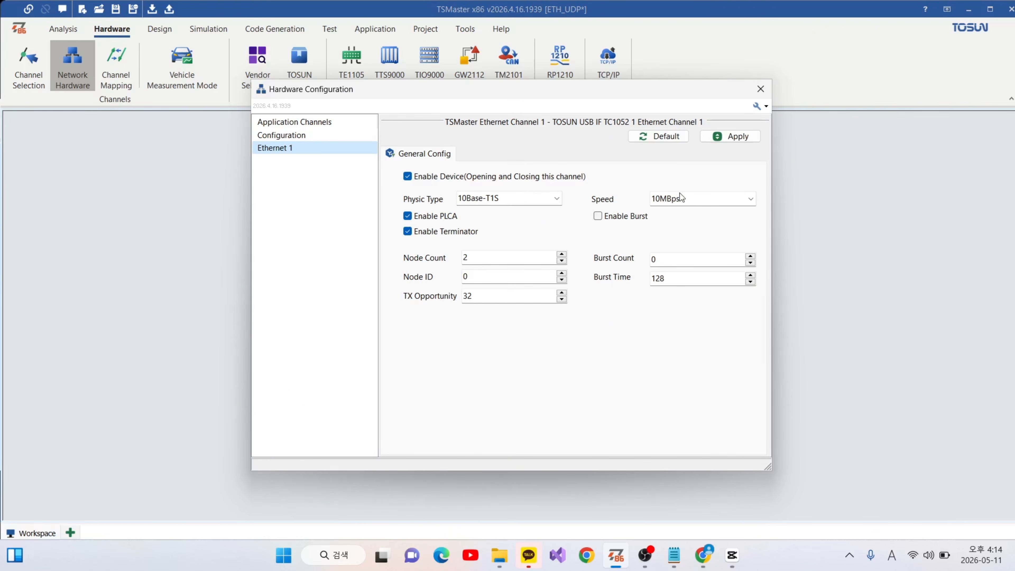
pyautogui.click(750, 199)
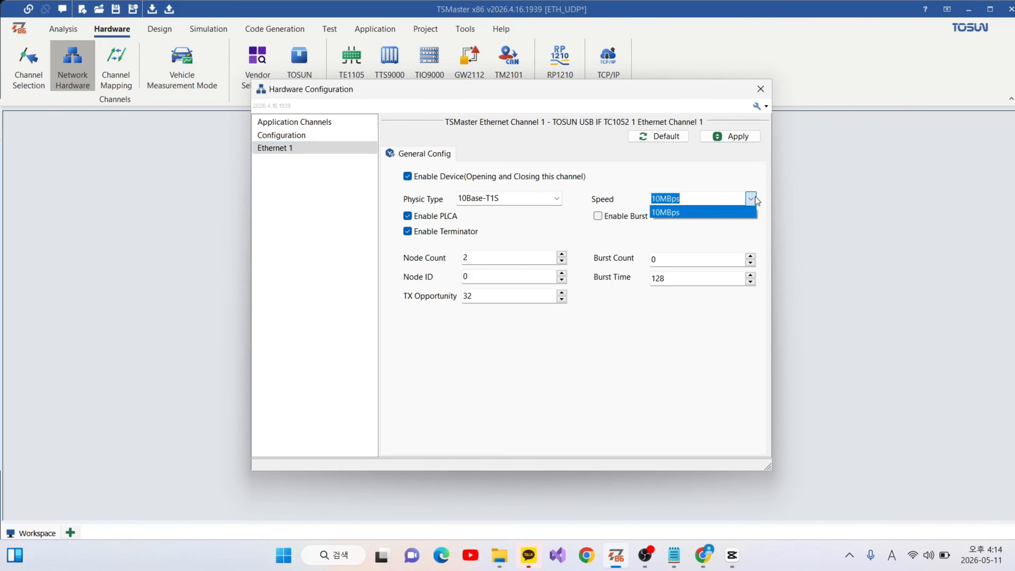
pyautogui.click(751, 199)
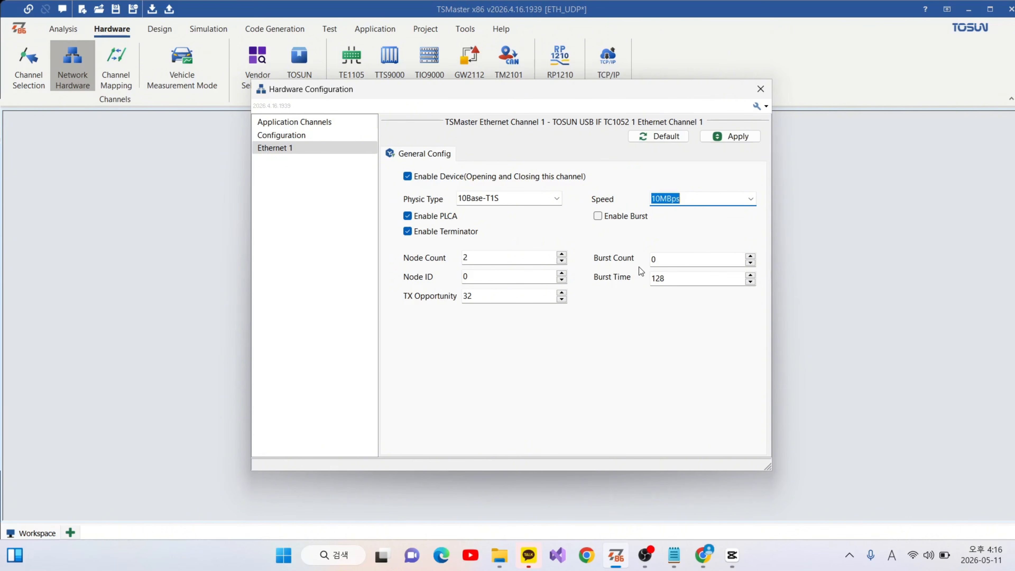
pyautogui.click(716, 259)
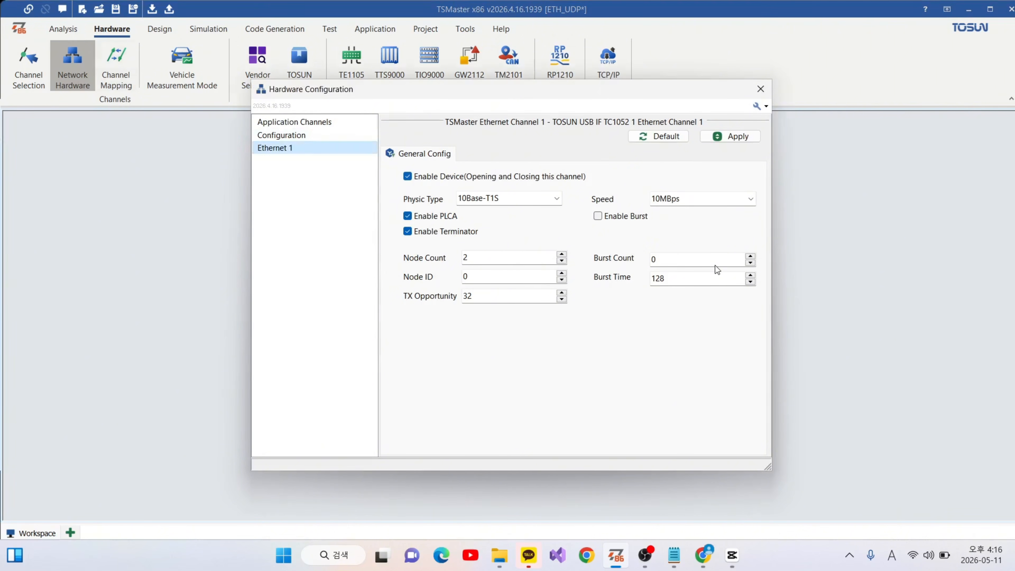
pyautogui.click(740, 135)
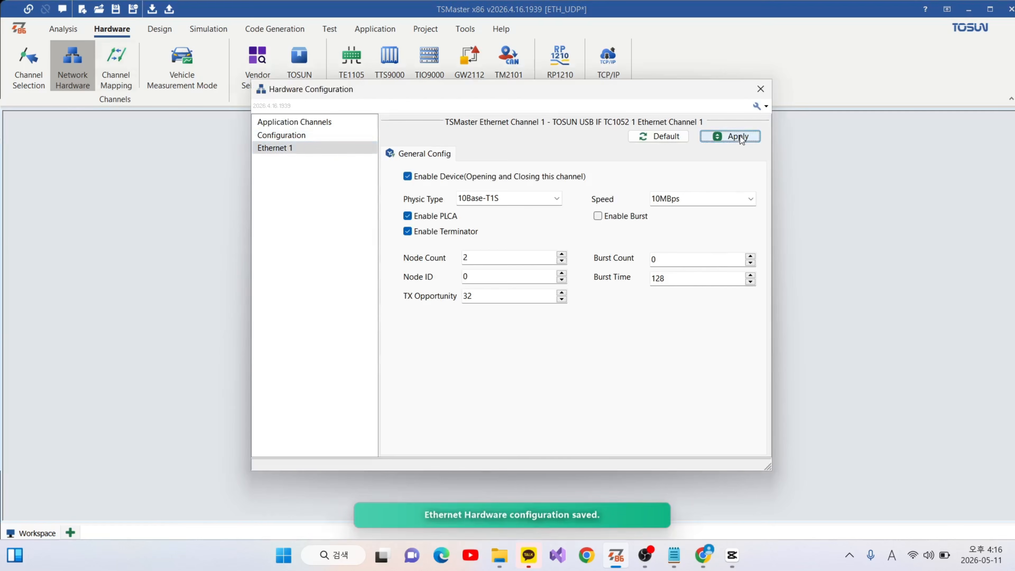
pyautogui.click(761, 90)
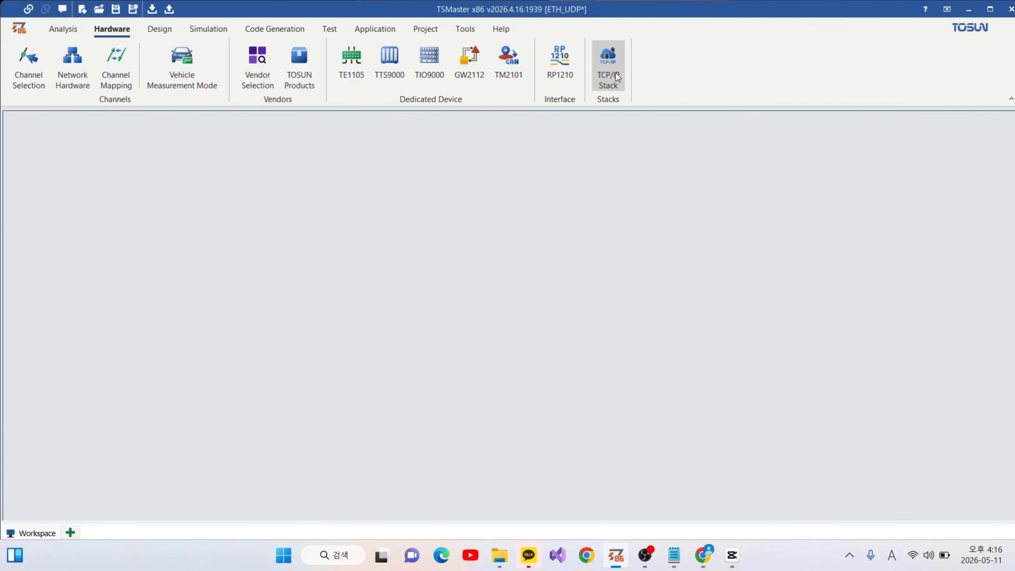
# Select the TOSUN TCP/IP Stack in the TCP/IP Stack general settings and enlarge the window.
pyautogui.click(606, 64)
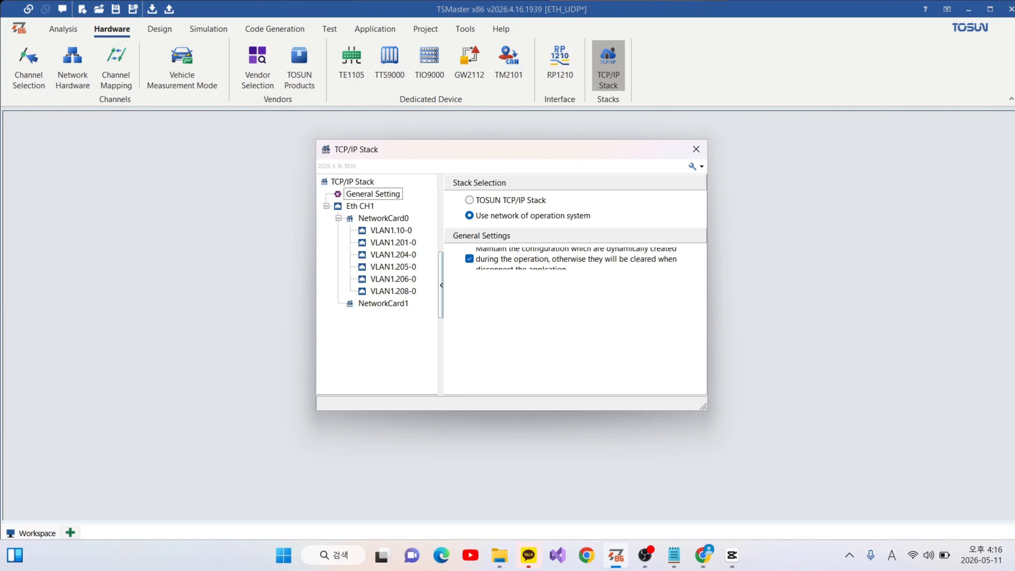
pyautogui.click(361, 195)
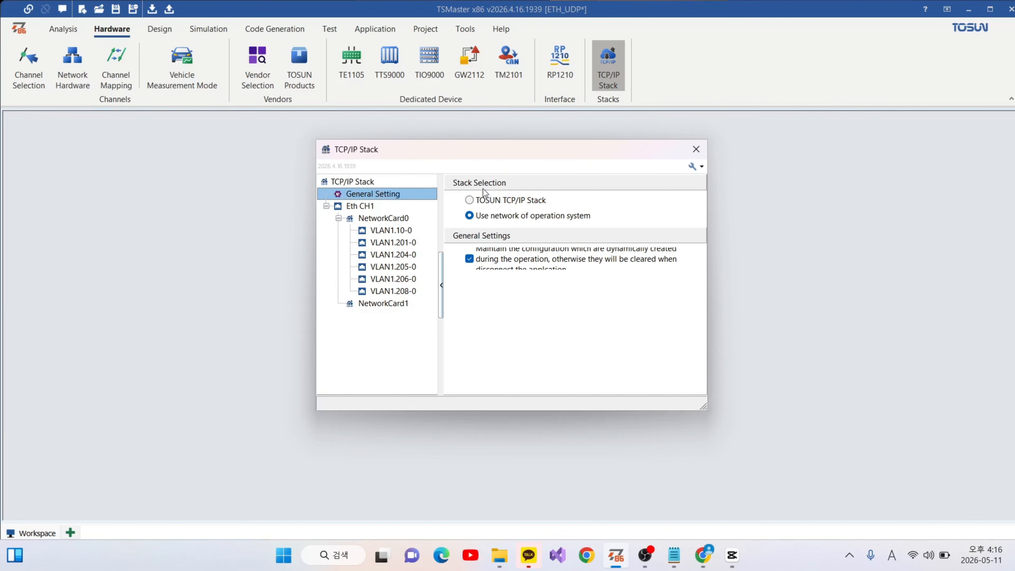
pyautogui.click(488, 202)
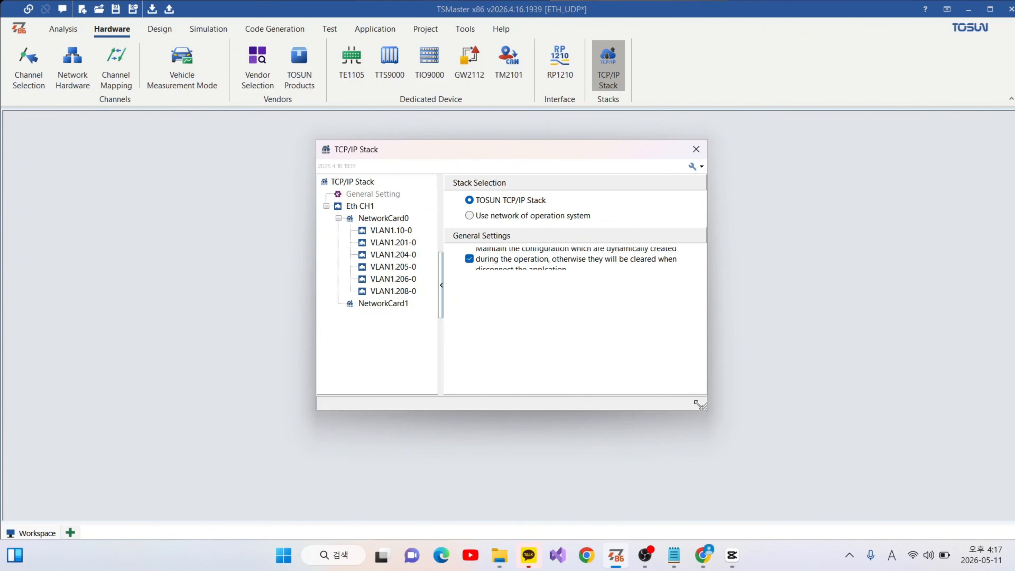
pyautogui.moveTo(699, 404); pyautogui.dragTo(803, 420)
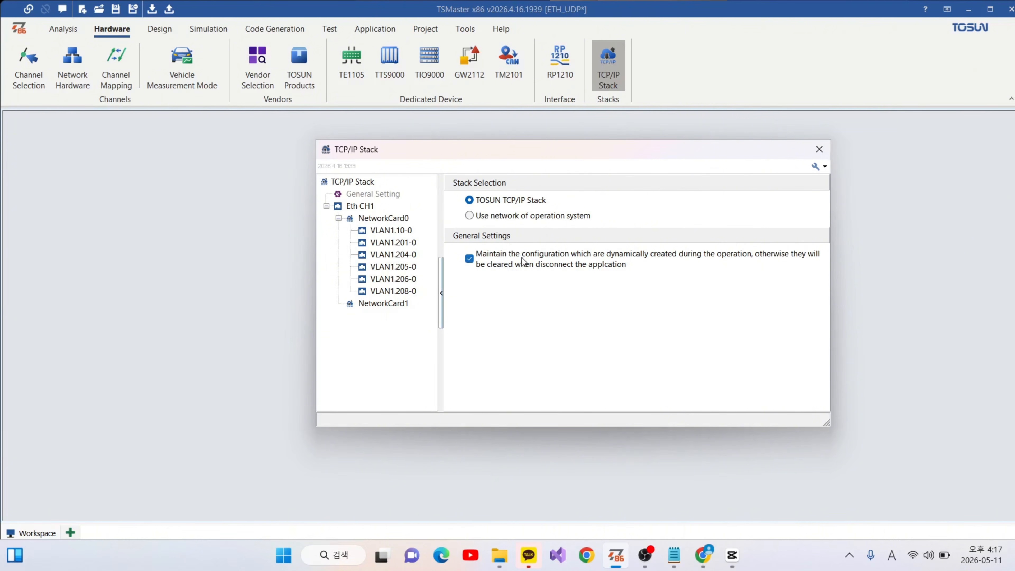
# Disable Active Delay ACK in the TCP settings of Eth CH1.
pyautogui.click(368, 206)
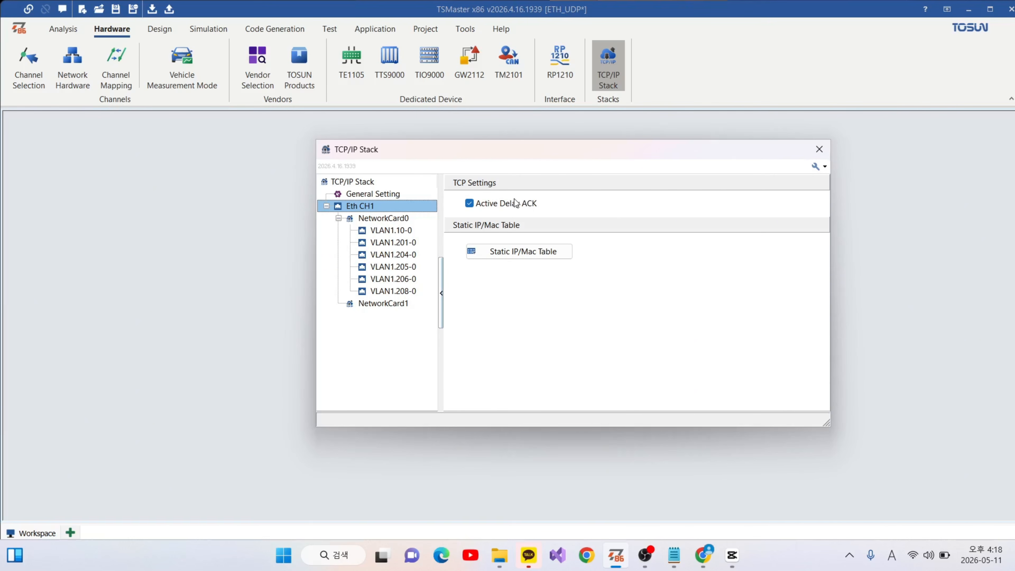
pyautogui.click(535, 204)
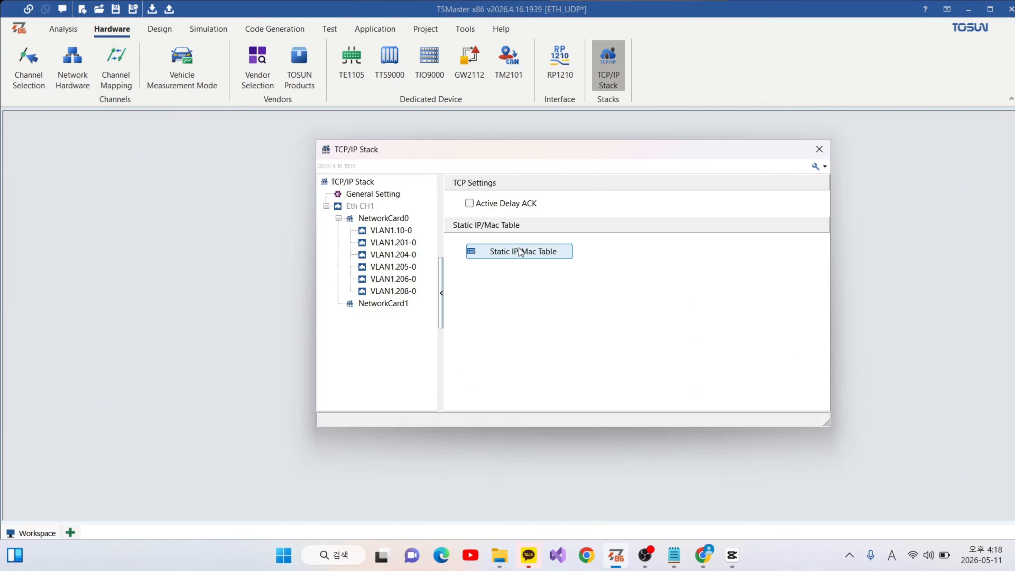
# Try to add an entry with IP 0.0.0.0 and FF:FF:FF:FF:FF:FF to Eth CH1's Static IP/Mac Table.
pyautogui.click(521, 252)
pyautogui.moveTo(538, 218); pyautogui.dragTo(557, 220)
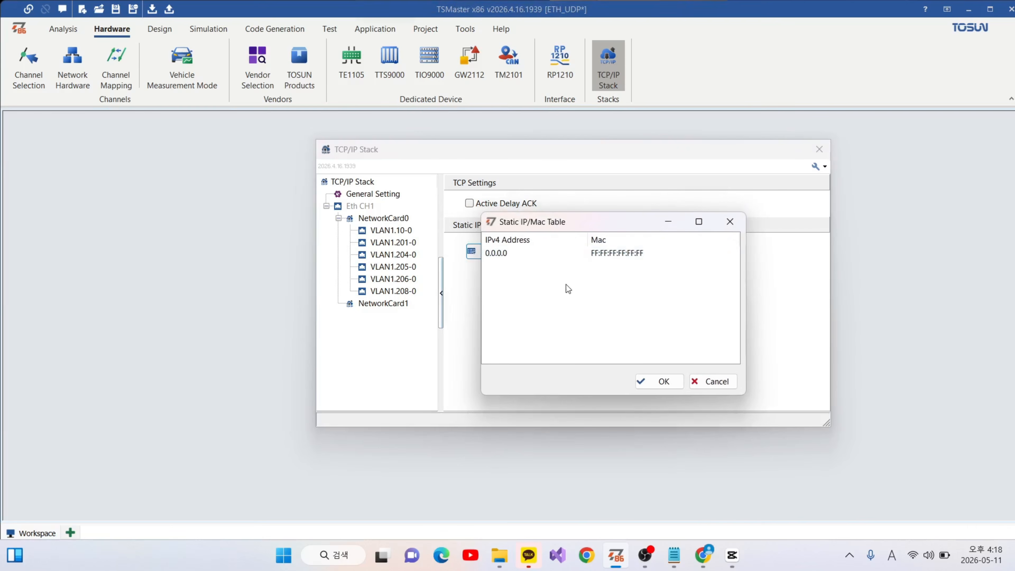
pyautogui.click(545, 258)
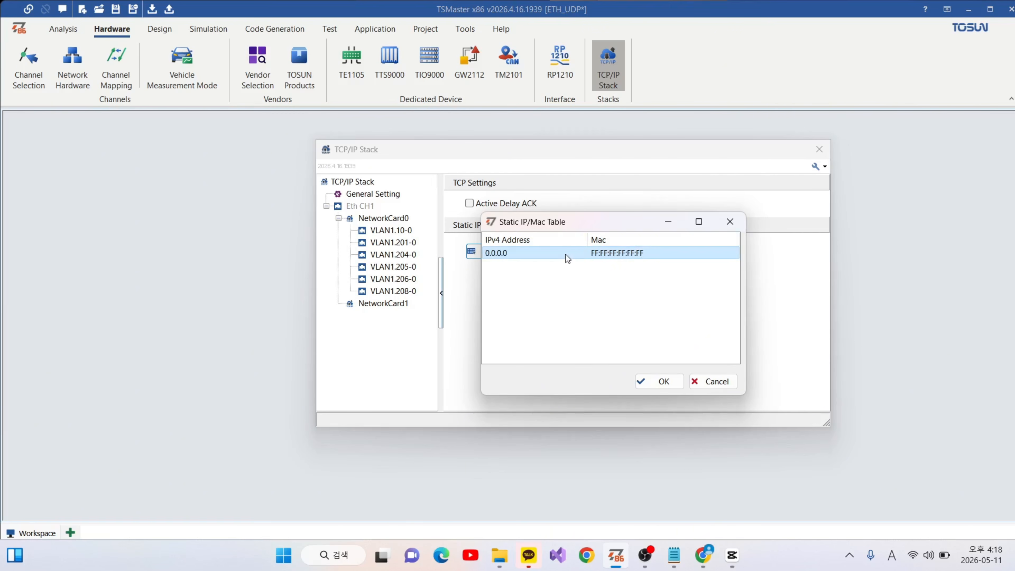
pyautogui.click(534, 273)
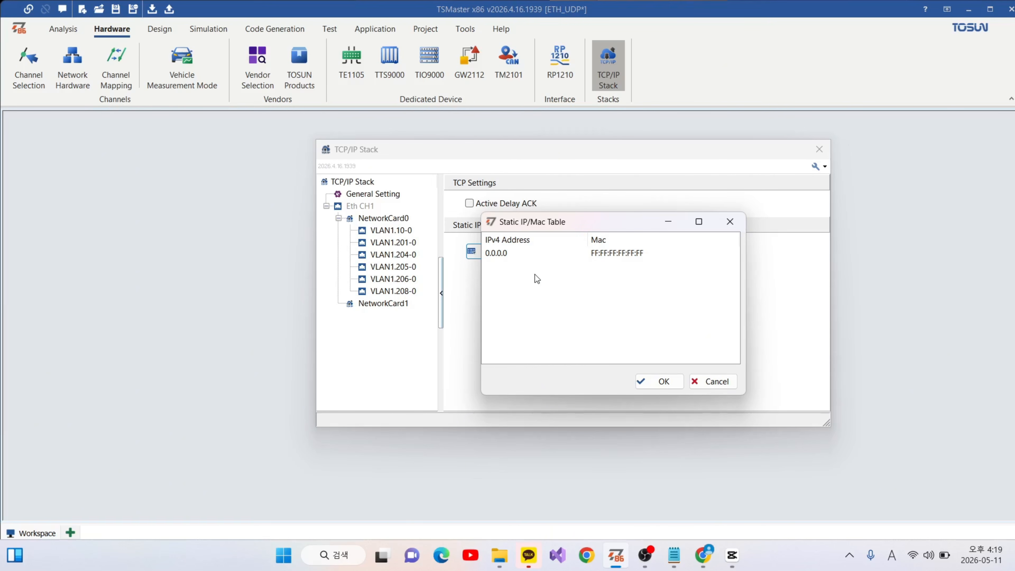
pyautogui.rightClick(535, 278)
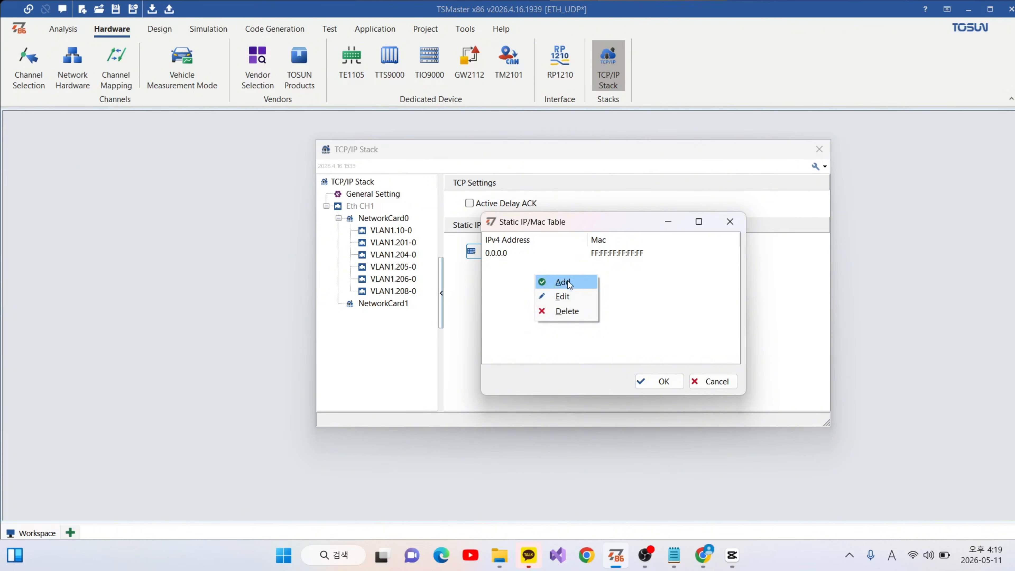
pyautogui.click(567, 282)
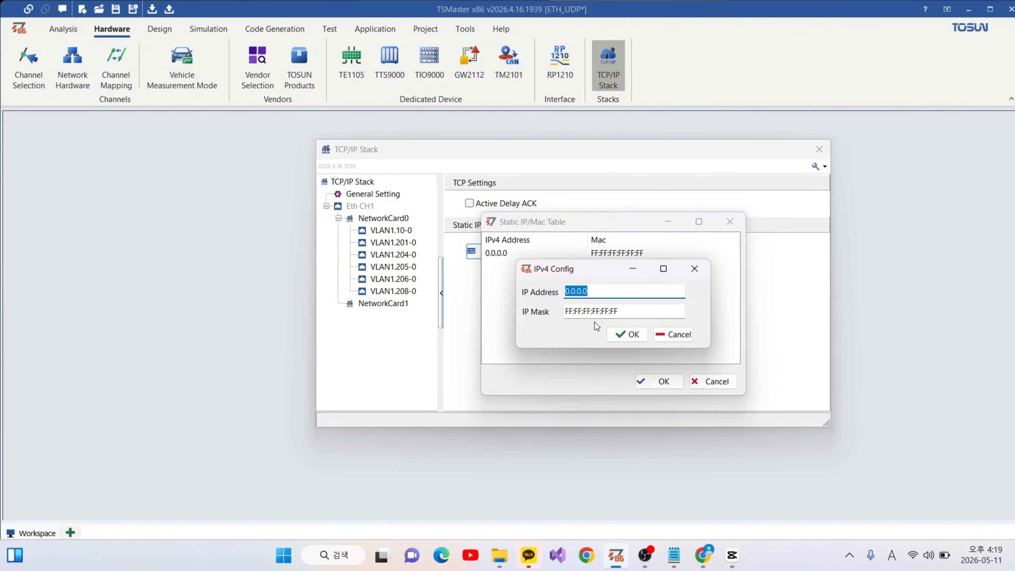
pyautogui.click(614, 337)
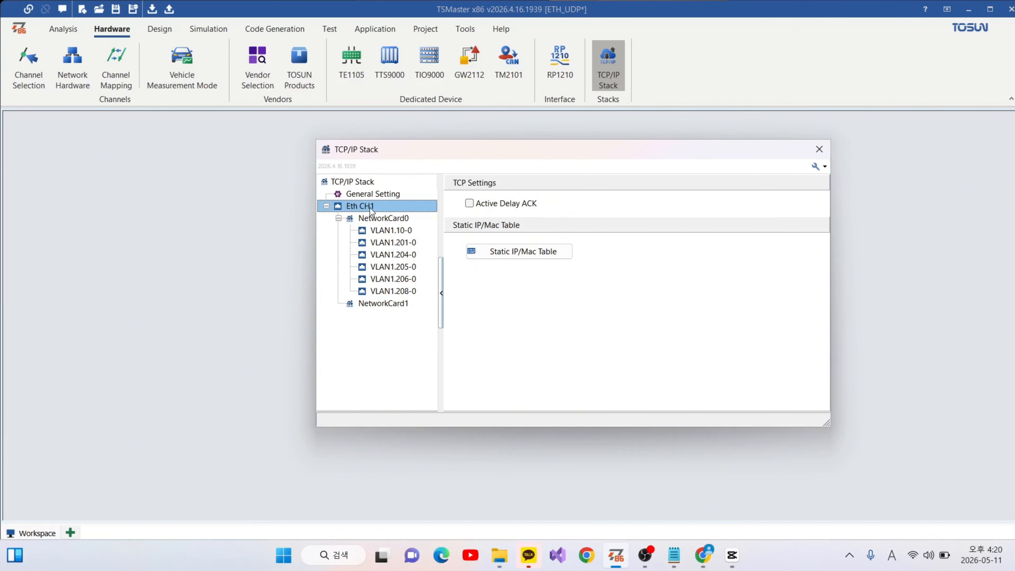
# Add a network card to Eth CH1 and add a VLAN with ID 10 and priority 0 under NetworkCard1.
pyautogui.rightClick(369, 208)
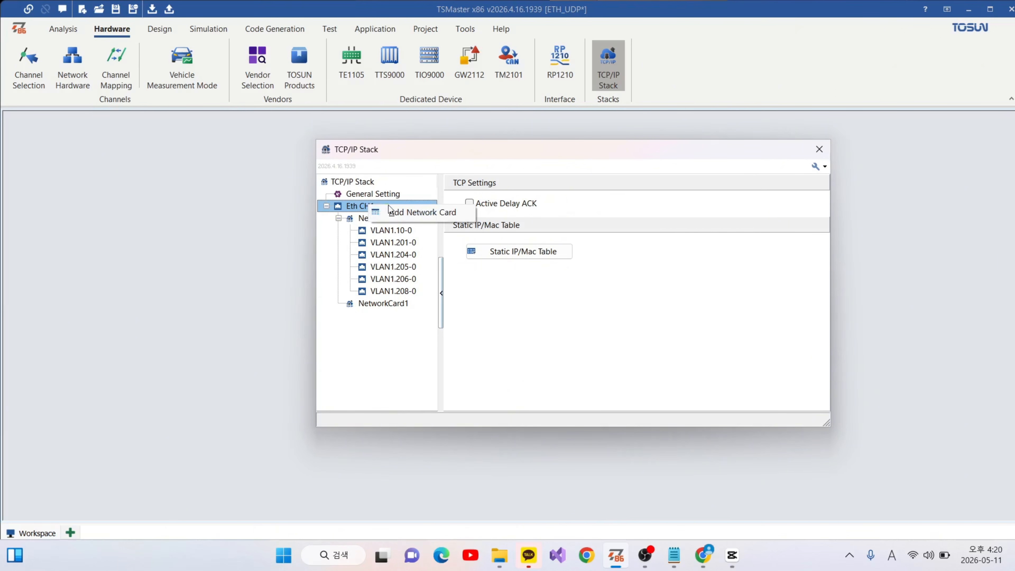
pyautogui.click(423, 213)
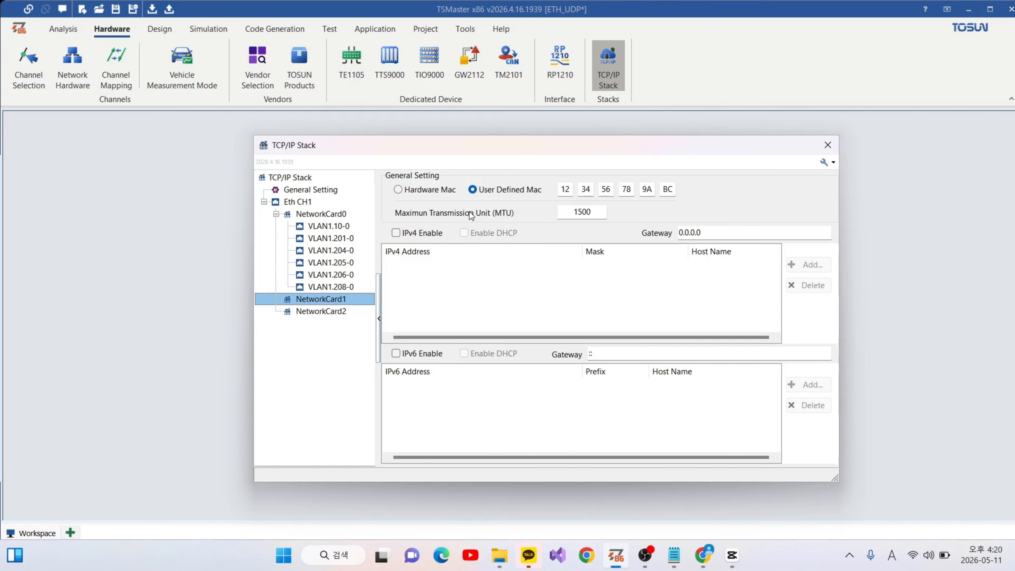
pyautogui.rightClick(319, 300)
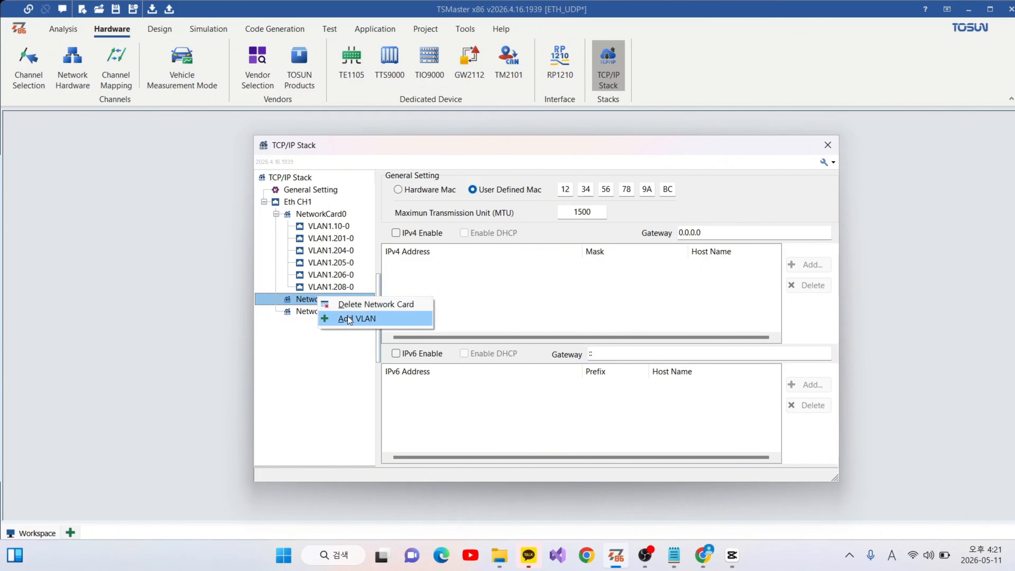
pyautogui.click(348, 316)
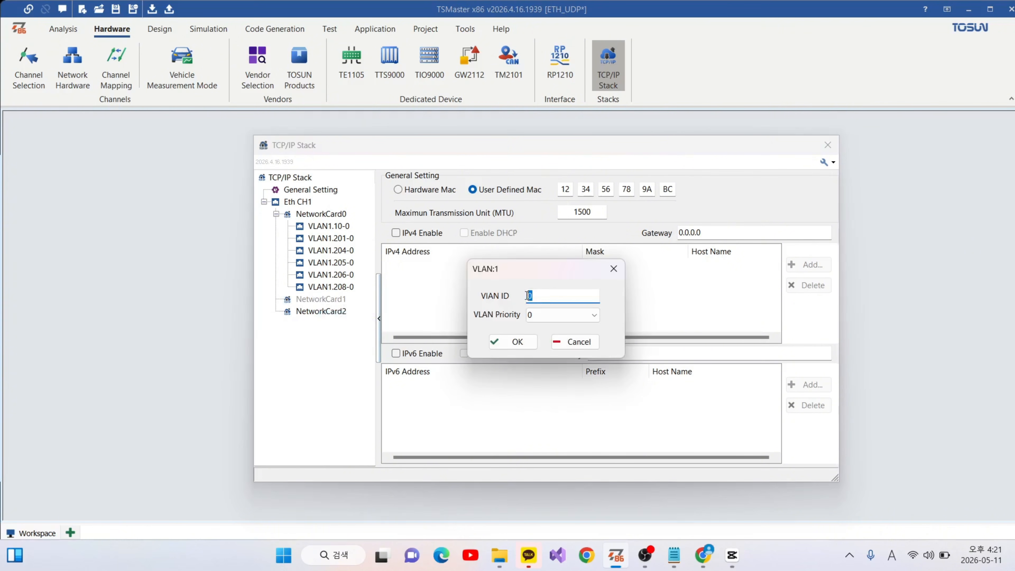
pyautogui.write('10')
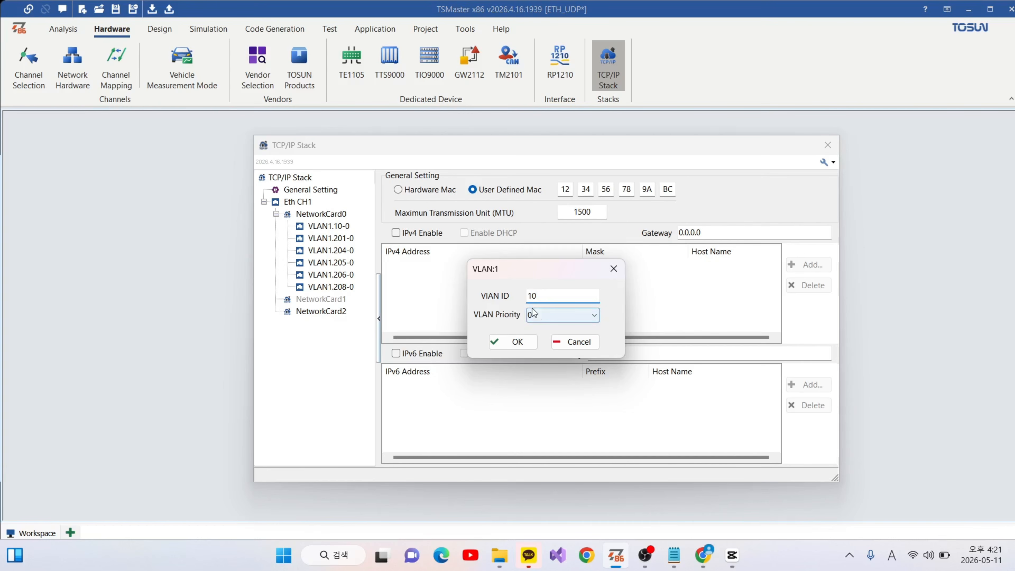
pyautogui.click(516, 341)
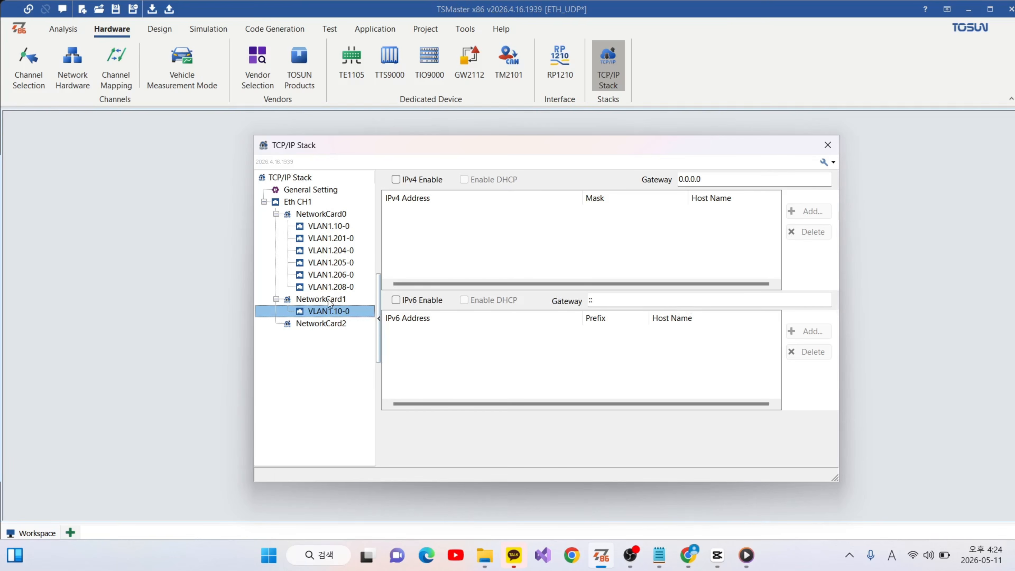
# Set NetworkCard1 back to the user-defined MAC after trying the hardware MAC, and enable IPv4.
pyautogui.click(329, 299)
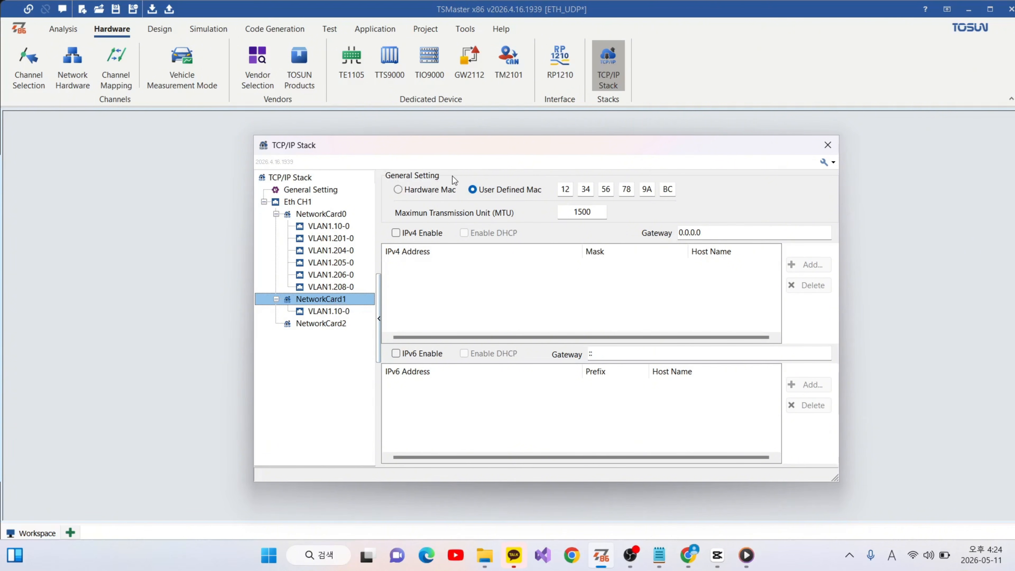
pyautogui.click(421, 198)
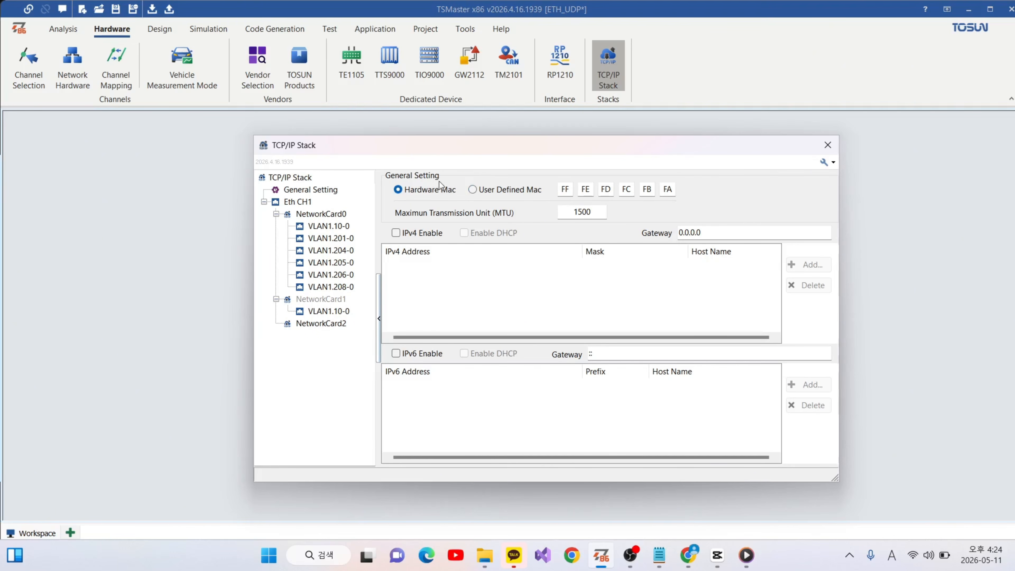
pyautogui.click(485, 193)
pyautogui.click(424, 235)
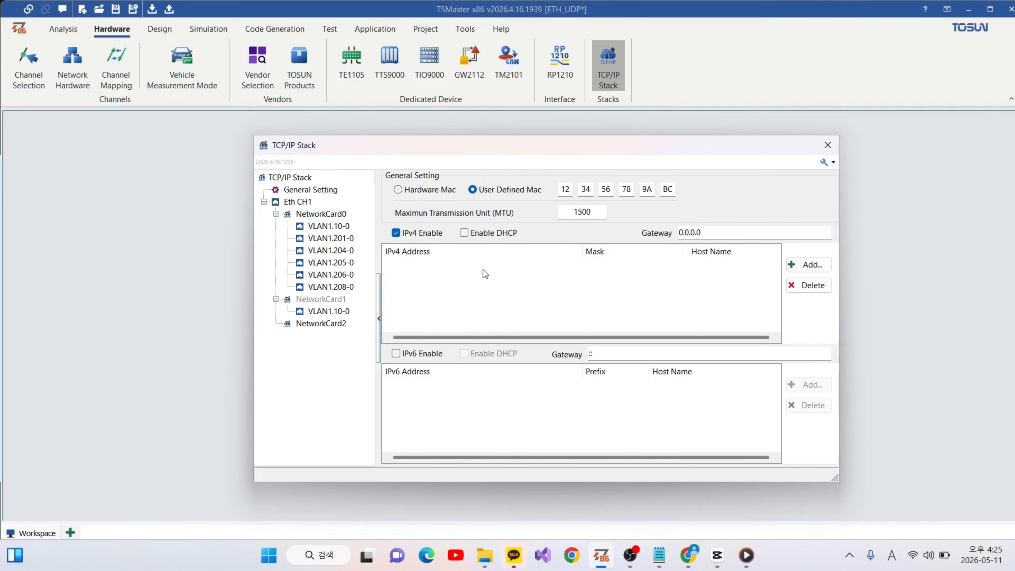
# Add an IPv4 entry of 0.0.0.0 with mask 255.255.255.0 to NetworkCard1, and enable DHCP for IPv4.
pyautogui.click(808, 264)
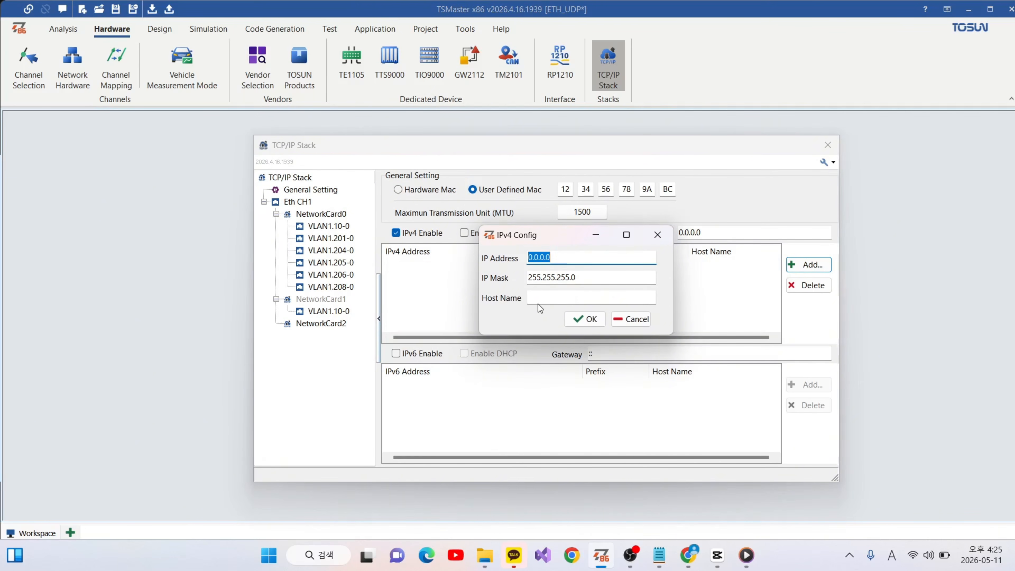
pyautogui.press('Return')
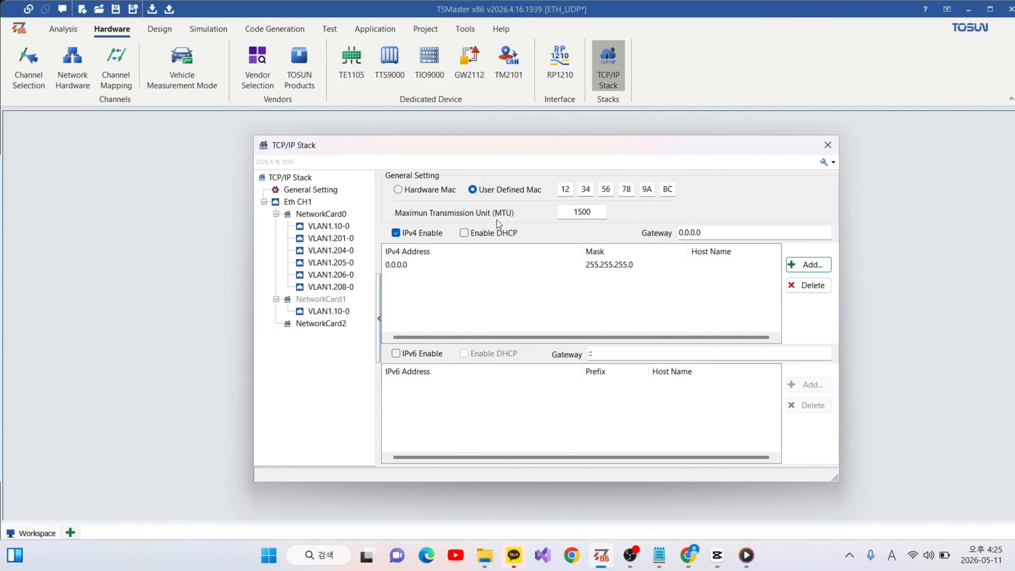
pyautogui.click(507, 236)
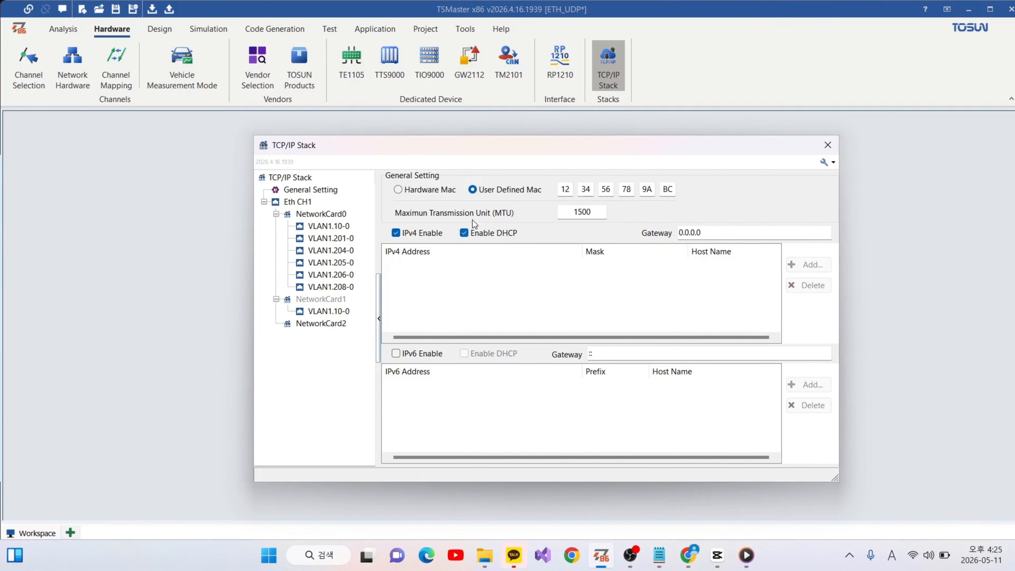
# Disable DHCP for NetworkCard1's IPv4 and select its gateway address.
pyautogui.click(464, 233)
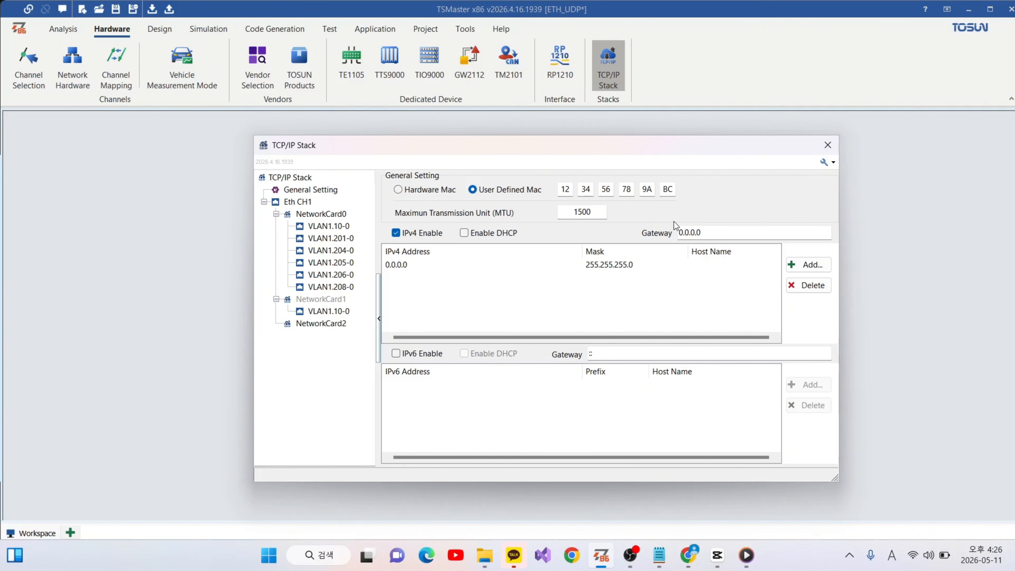
pyautogui.doubleClick(710, 233)
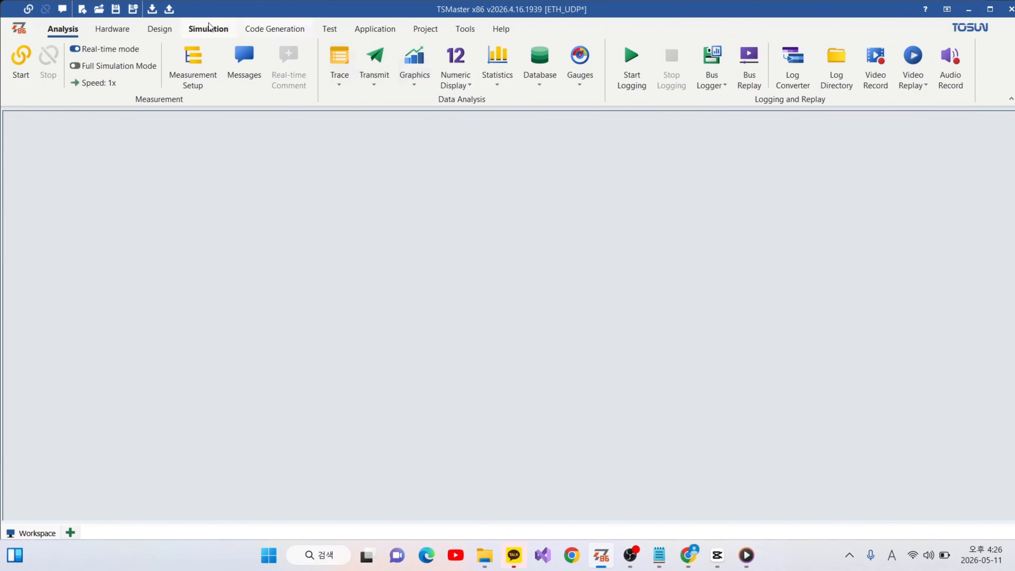
# Open the existing C mini program CCode3481 and display the summary of its On Shortcut events.
pyautogui.click(160, 32)
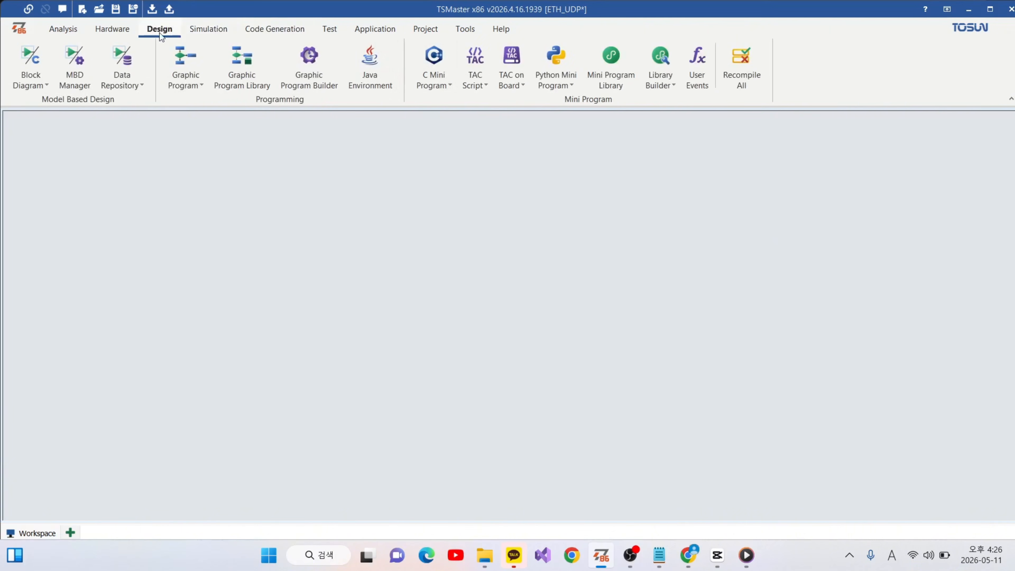
pyautogui.click(423, 80)
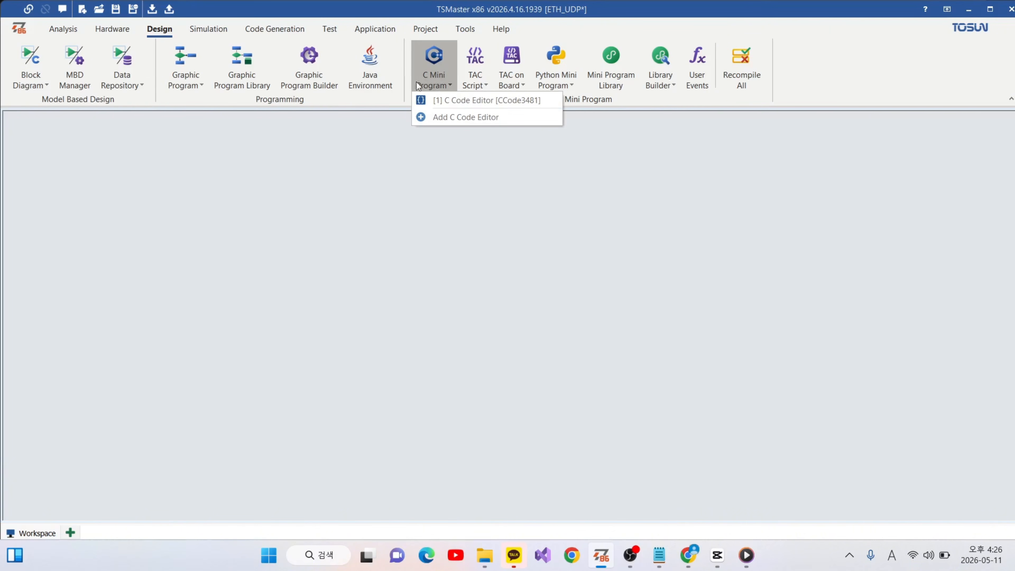
pyautogui.click(428, 100)
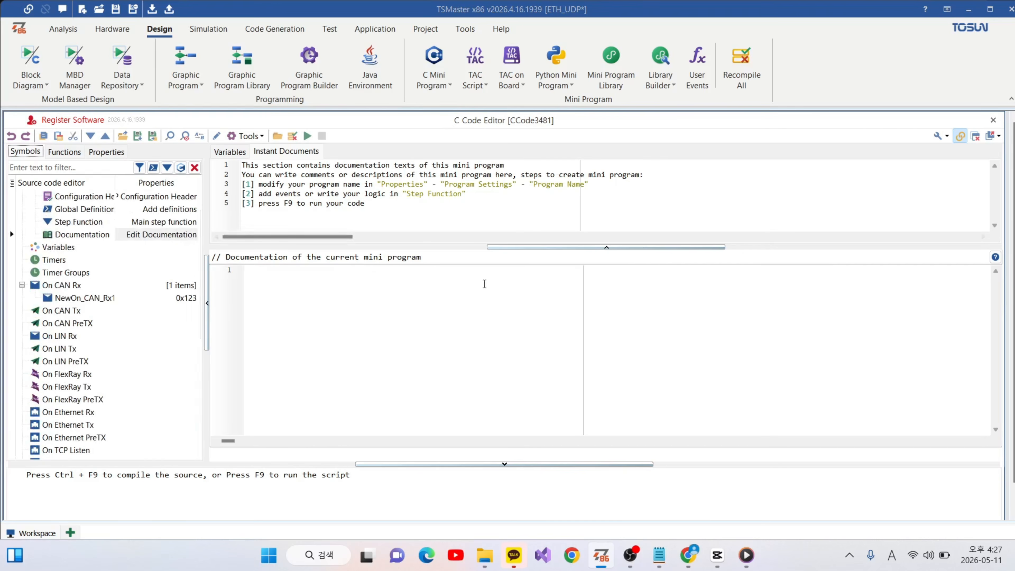
pyautogui.scroll(-2, 103, 340)
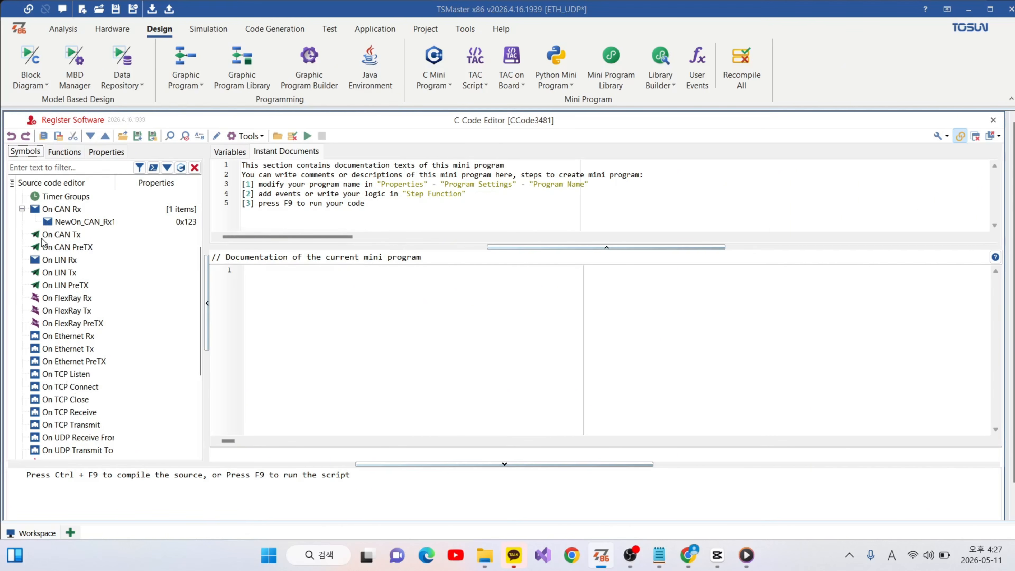
pyautogui.scroll(-4, 56, 366)
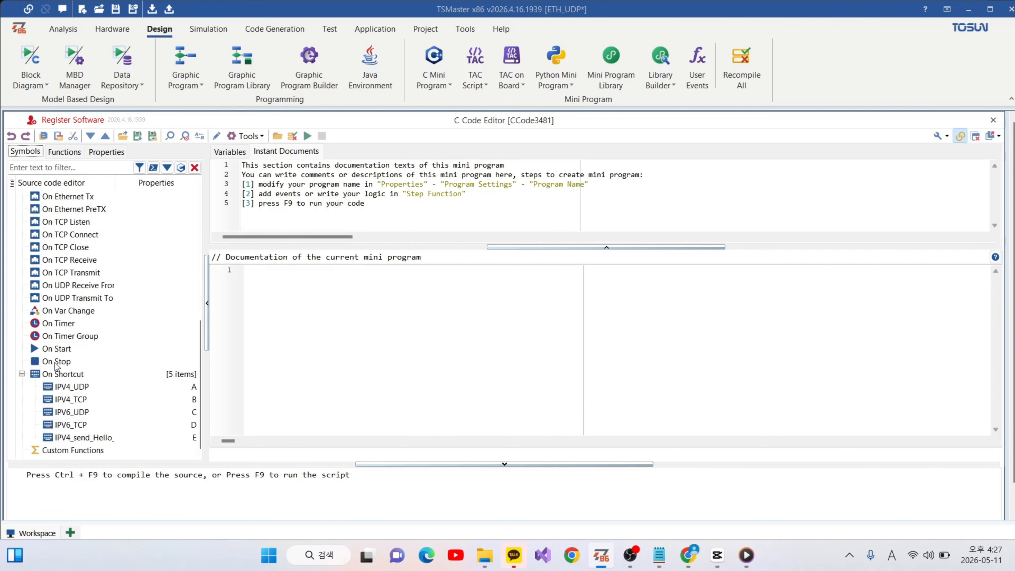
pyautogui.click(82, 375)
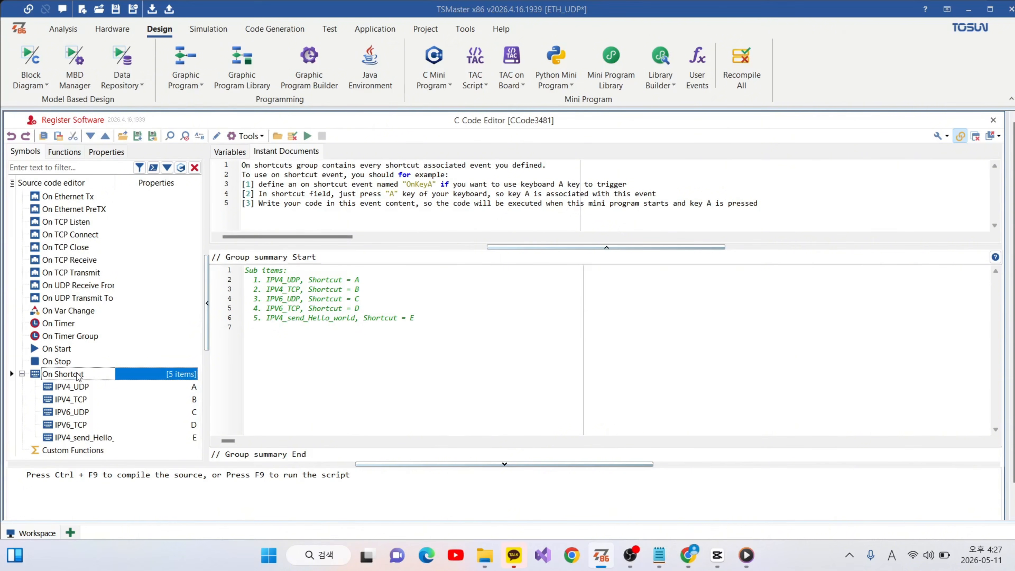
# Open the IPV4_UDP shortcut event and read through its code from the packet setup to the payload comment.
pyautogui.click(138, 387)
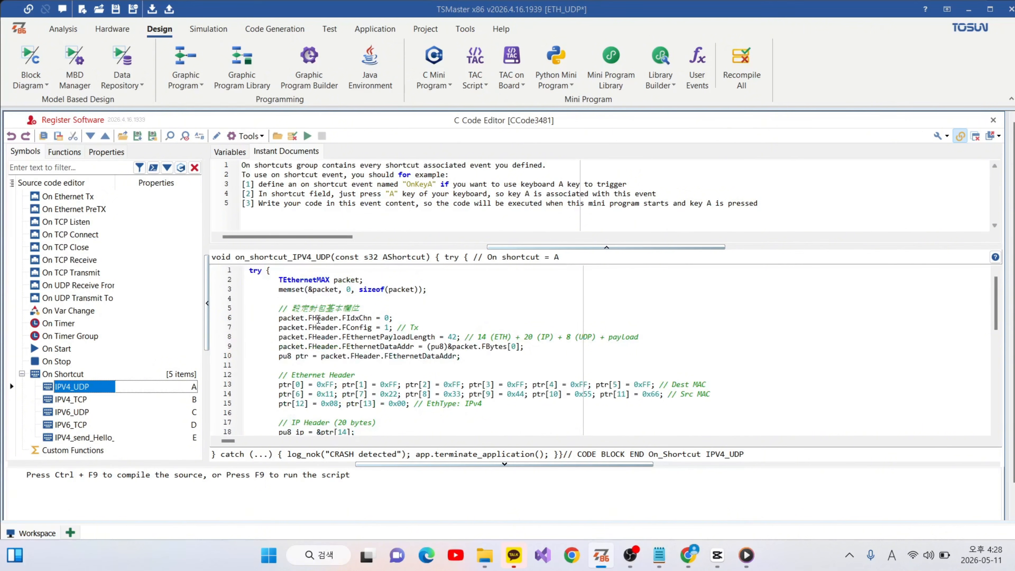
pyautogui.scroll(-1, 362, 394)
pyautogui.moveTo(279, 376); pyautogui.dragTo(292, 394)
pyautogui.scroll(-5, 382, 377)
pyautogui.moveTo(382, 377); pyautogui.dragTo(278, 375)
pyautogui.scroll(-4, 339, 360)
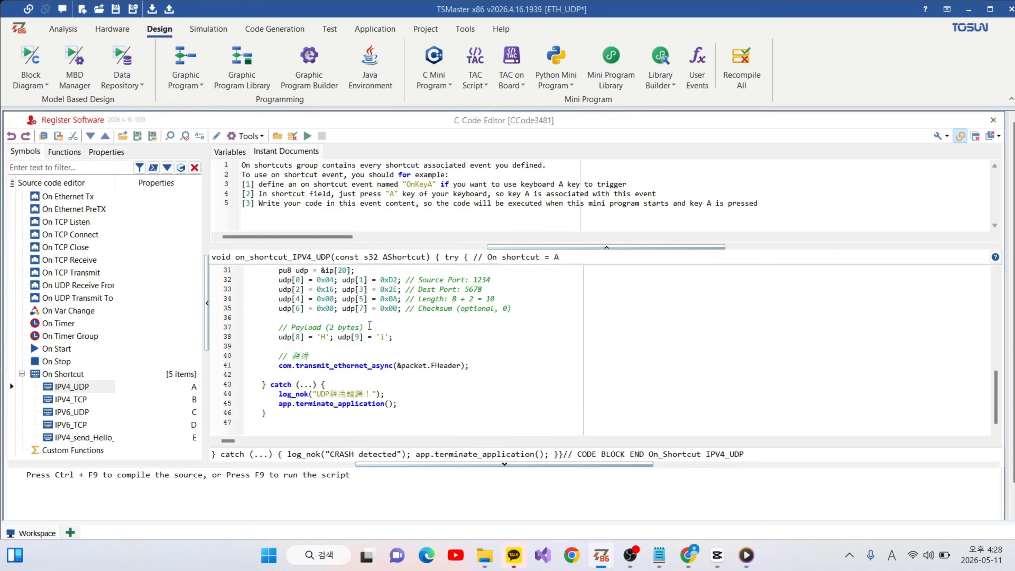
pyautogui.moveTo(363, 327); pyautogui.dragTo(270, 327)
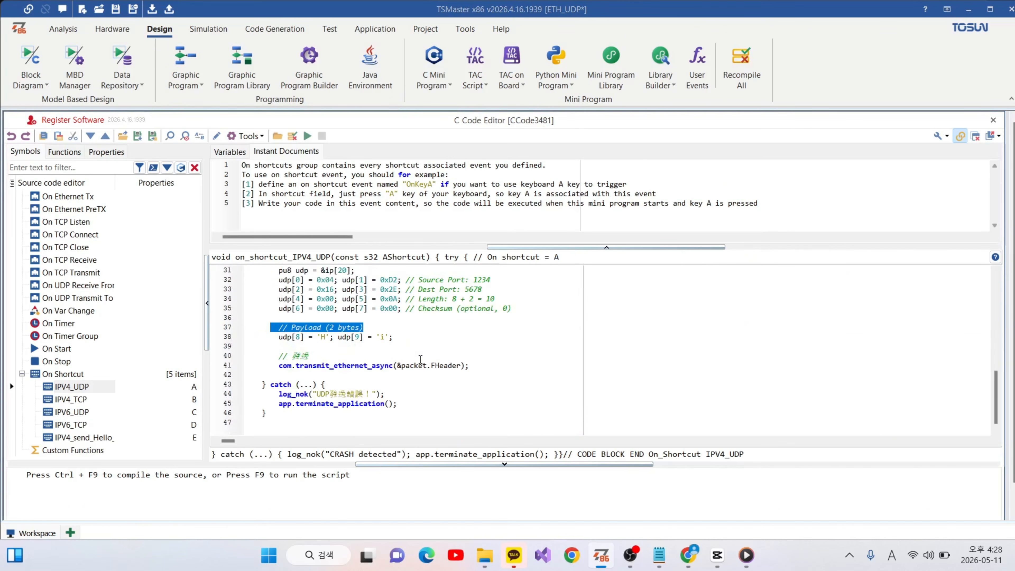
# Examine how the IPV4_UDP code sets the MAC addresses, EthType, IP header, UDP ports and payload bytes.
pyautogui.scroll(8, 412, 359)
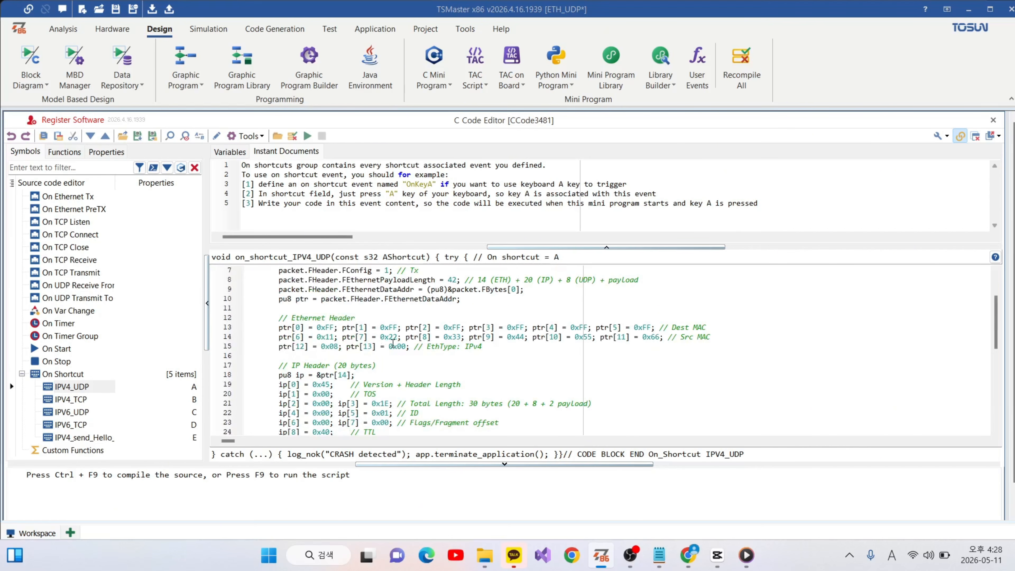
pyautogui.moveTo(668, 327); pyautogui.dragTo(715, 337)
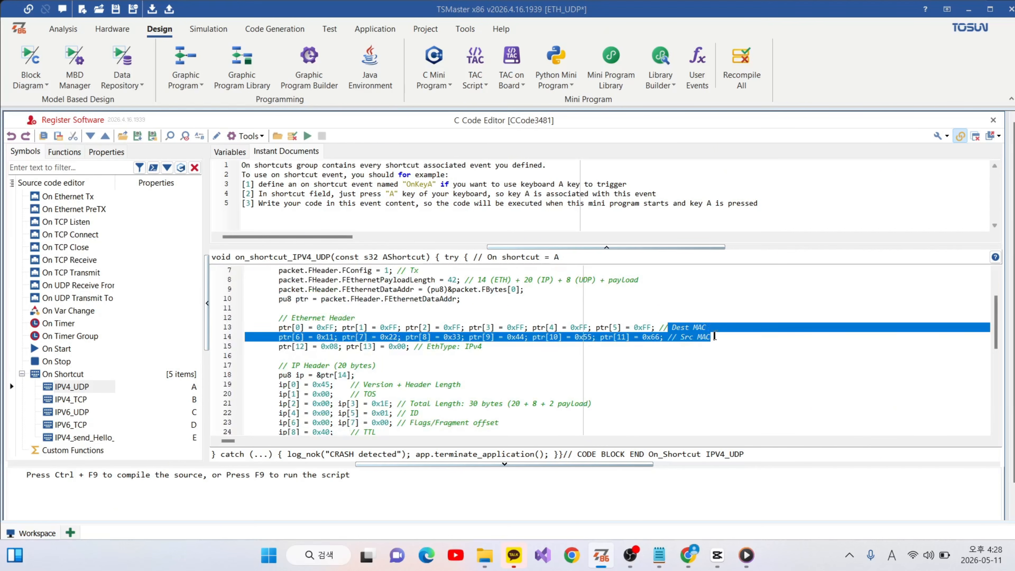
pyautogui.moveTo(482, 347); pyautogui.dragTo(271, 346)
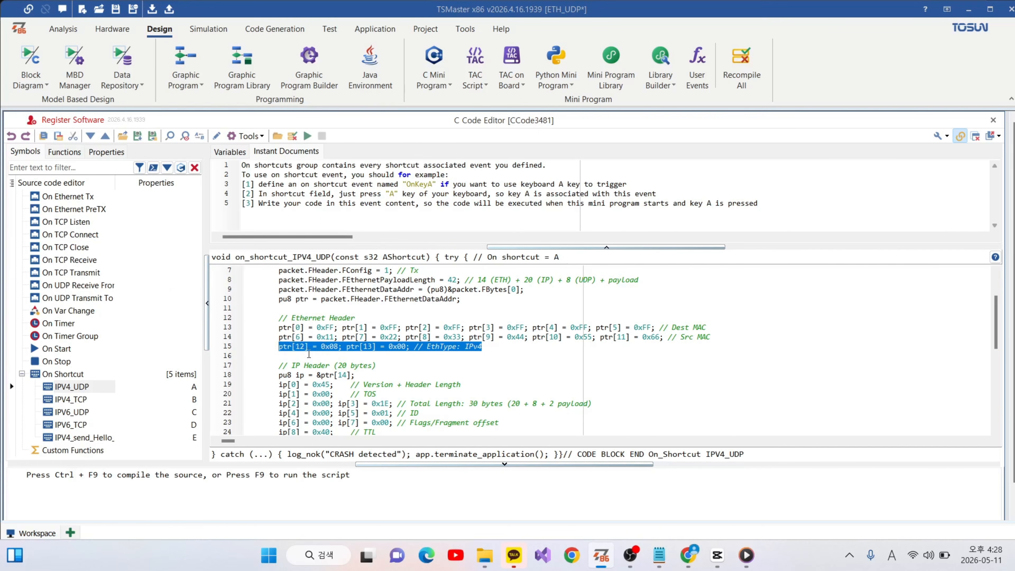
pyautogui.scroll(-2, 310, 352)
pyautogui.scroll(-1, 315, 346)
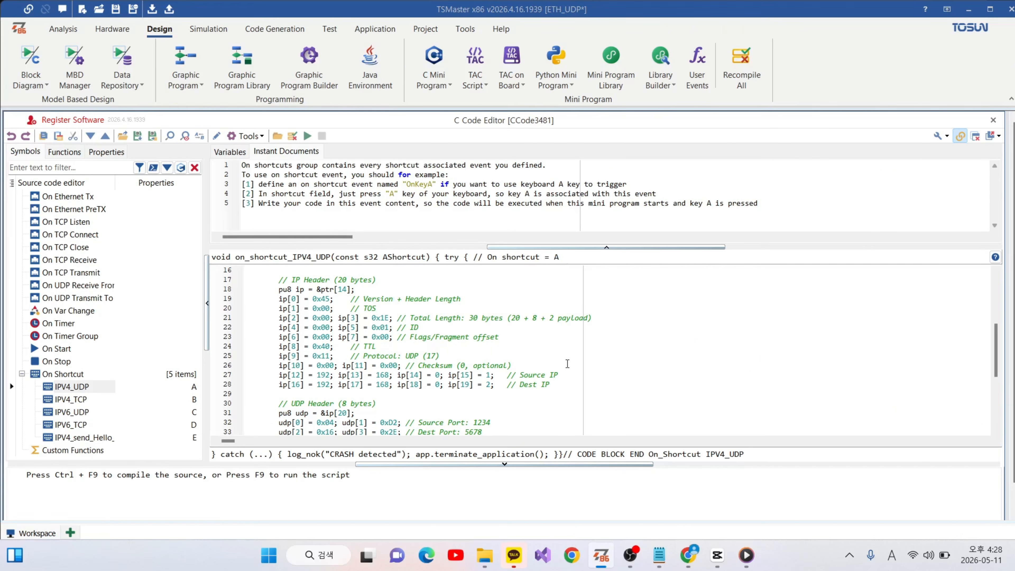
pyautogui.scroll(-3, 314, 322)
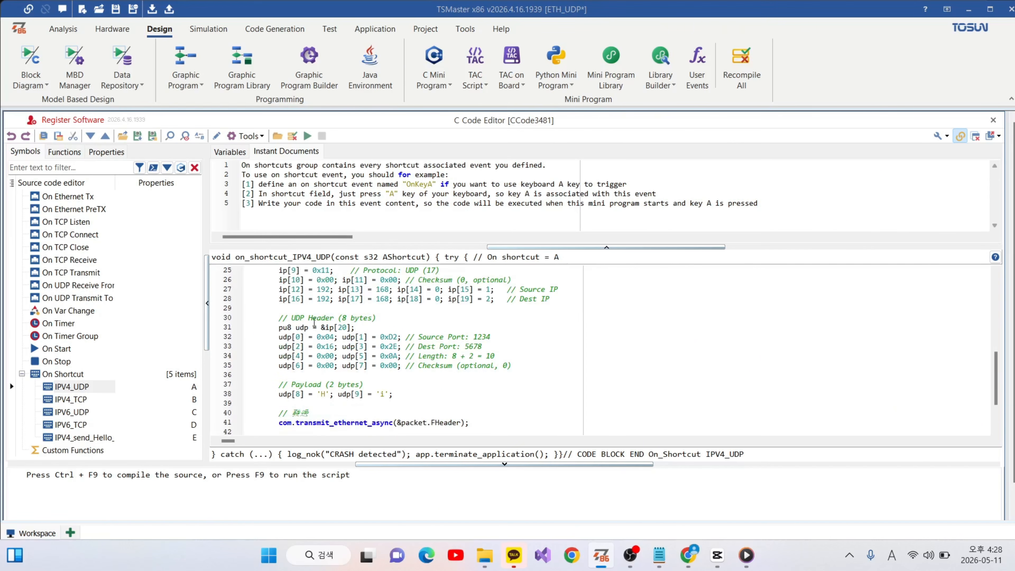
pyautogui.moveTo(363, 317); pyautogui.dragTo(482, 346)
pyautogui.scroll(-1, 479, 348)
pyautogui.scroll(-1, 479, 349)
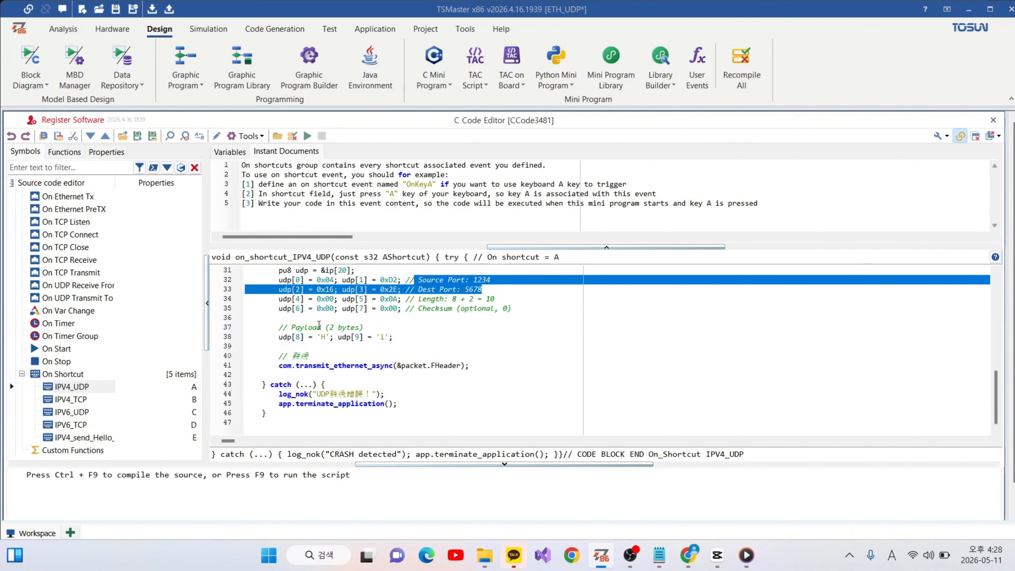
pyautogui.moveTo(275, 337); pyautogui.dragTo(406, 337)
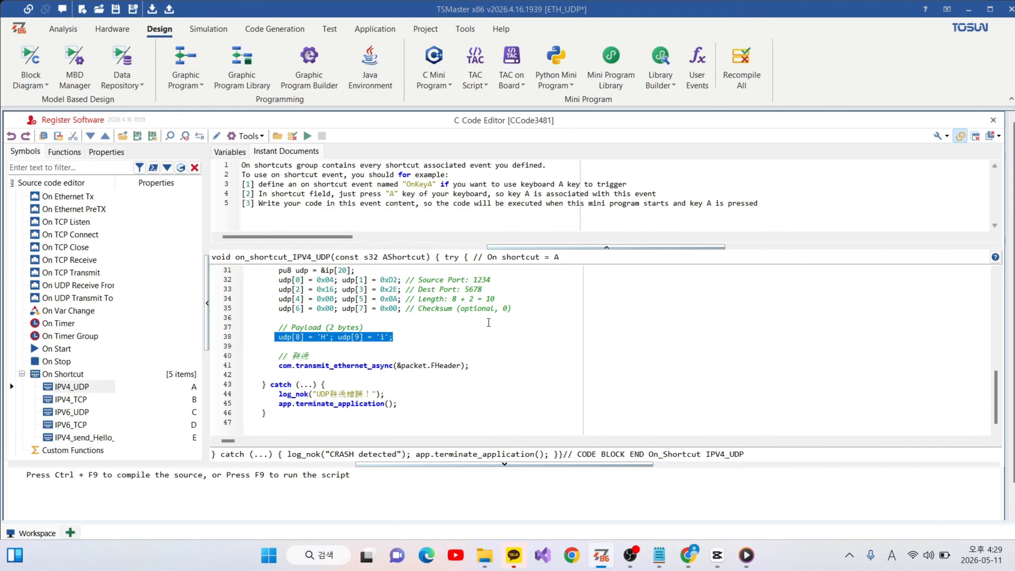
# Run the C mini program and open the existing Ethernet Trace.
pyautogui.click(308, 136)
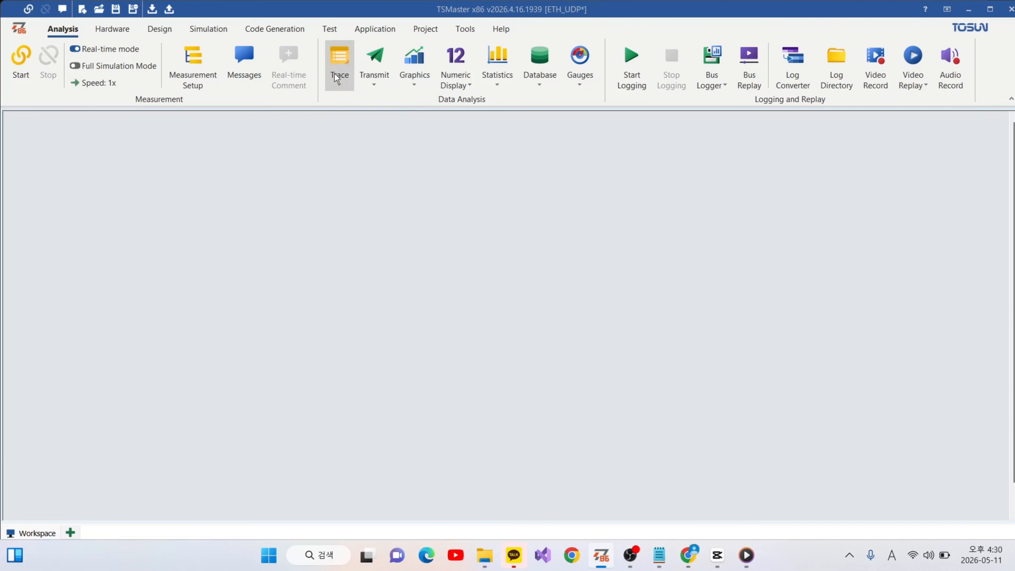
pyautogui.click(334, 75)
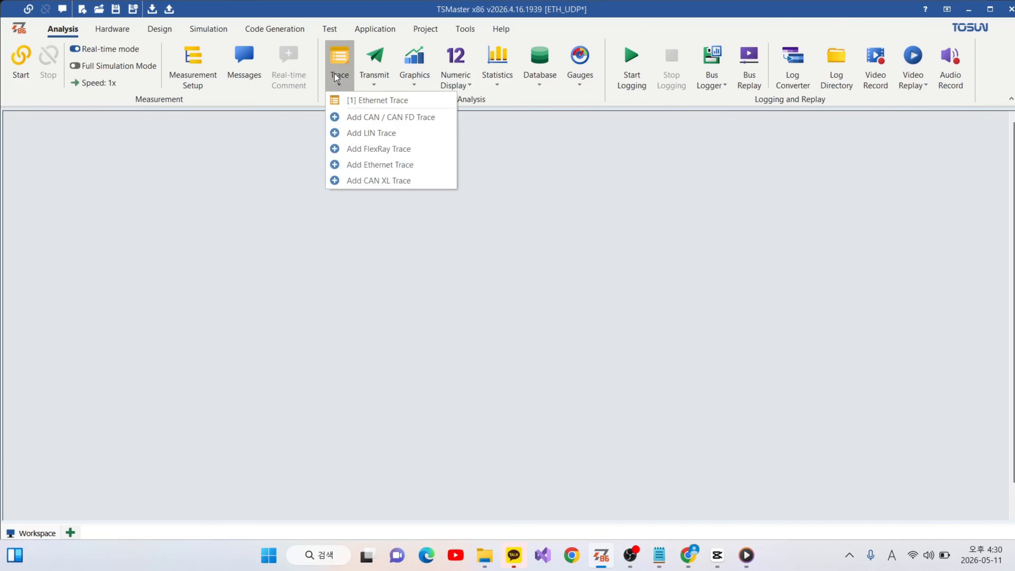
pyautogui.click(390, 102)
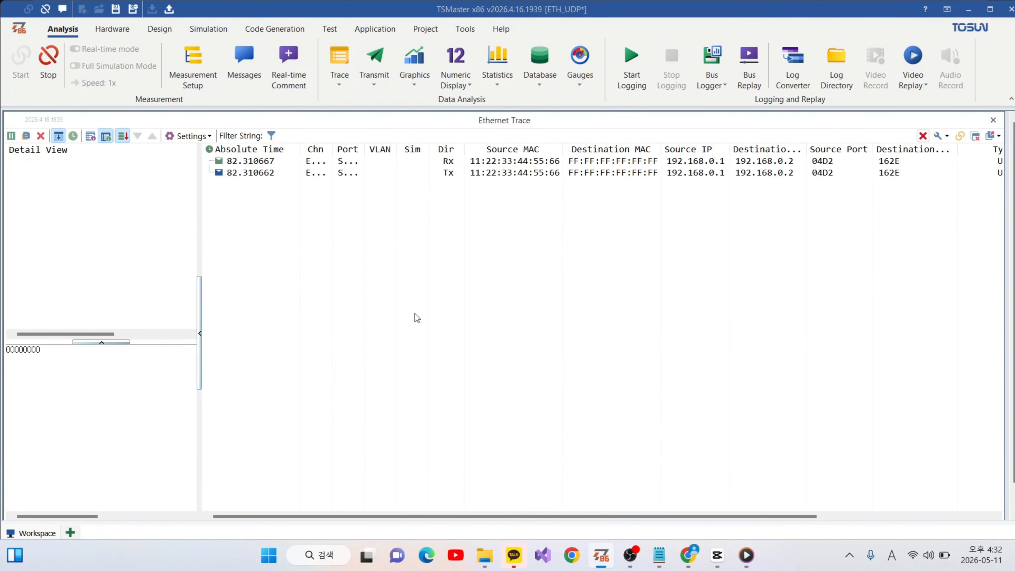
# Select the received UDP packet in the Ethernet Trace and widen the Detail View to show its protocol layers.
pyautogui.moveTo(500, 515)
pyautogui.mouseDown()
pyautogui.moveTo(519, 515)
pyautogui.moveTo(488, 513)
pyautogui.mouseUp()
pyautogui.click(268, 164)
pyautogui.moveTo(200, 307); pyautogui.dragTo(325, 306)
pyautogui.click(428, 164)
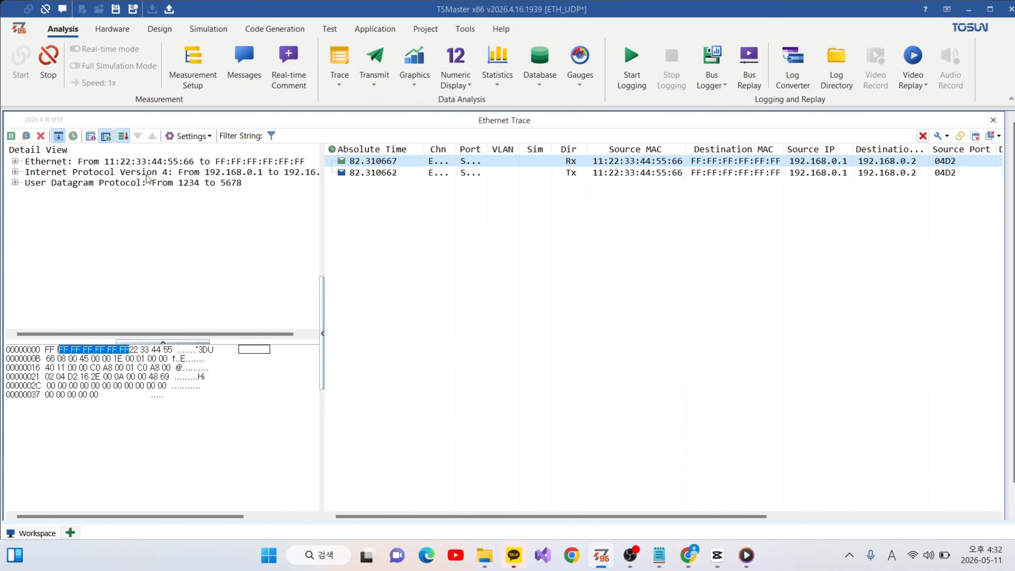
# Compare the raw bytes of the received packet's Ethernet and Internet Protocol Version 4 layers.
pyautogui.click(148, 163)
pyautogui.click(169, 171)
pyautogui.click(172, 162)
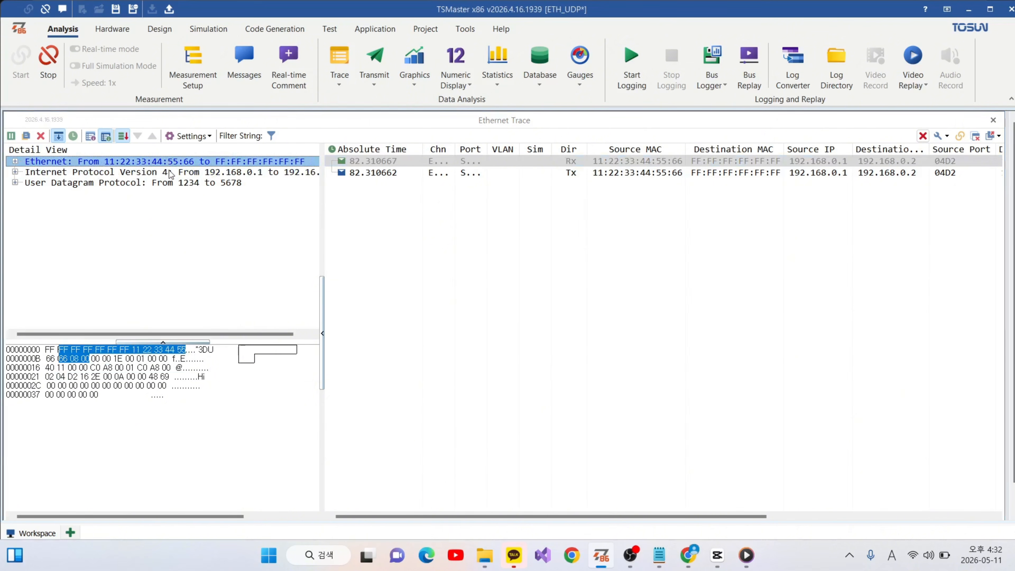
pyautogui.click(173, 172)
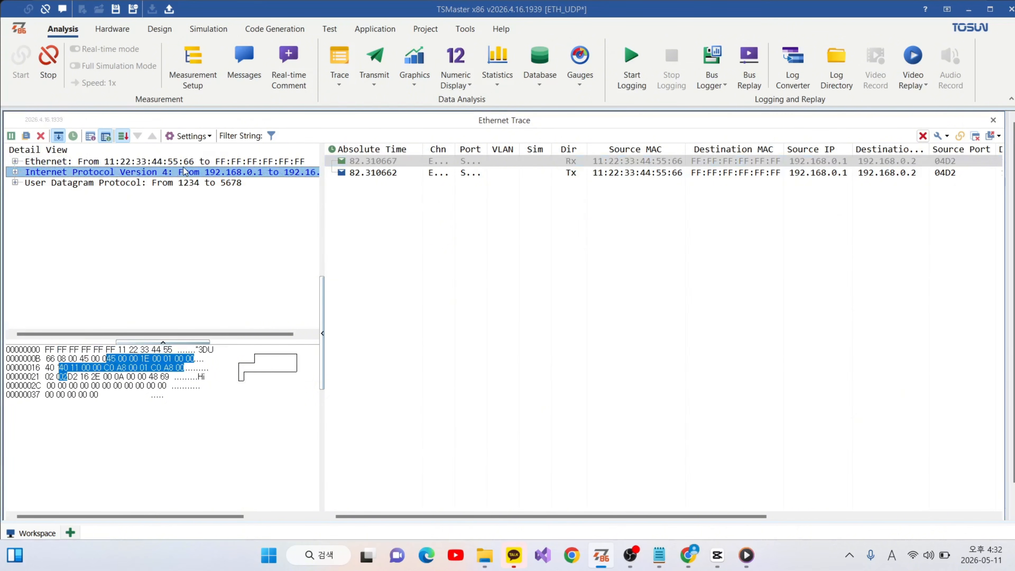
pyautogui.moveTo(607, 513); pyautogui.dragTo(602, 513)
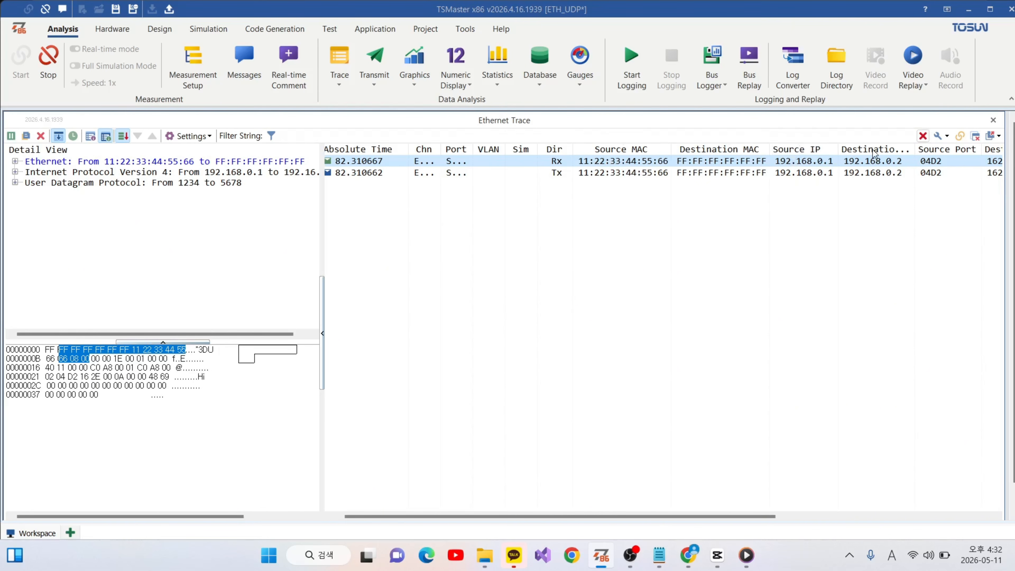
# Widen the Destination IP column and the Detail View so the addresses and the IPv4 layer can be read.
pyautogui.moveTo(915, 146); pyautogui.dragTo(936, 146)
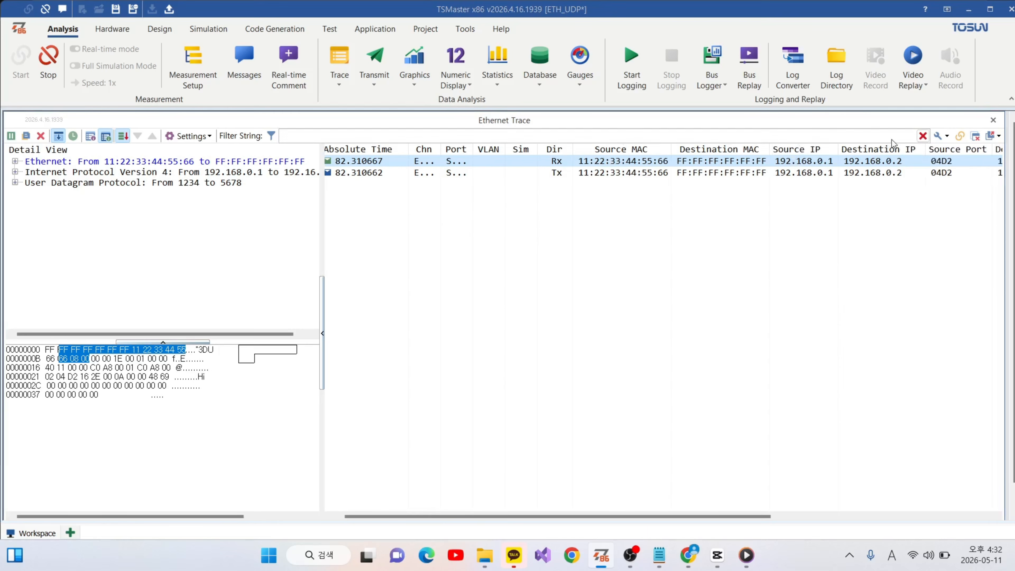
pyautogui.click(248, 172)
pyautogui.moveTo(324, 279); pyautogui.dragTo(361, 276)
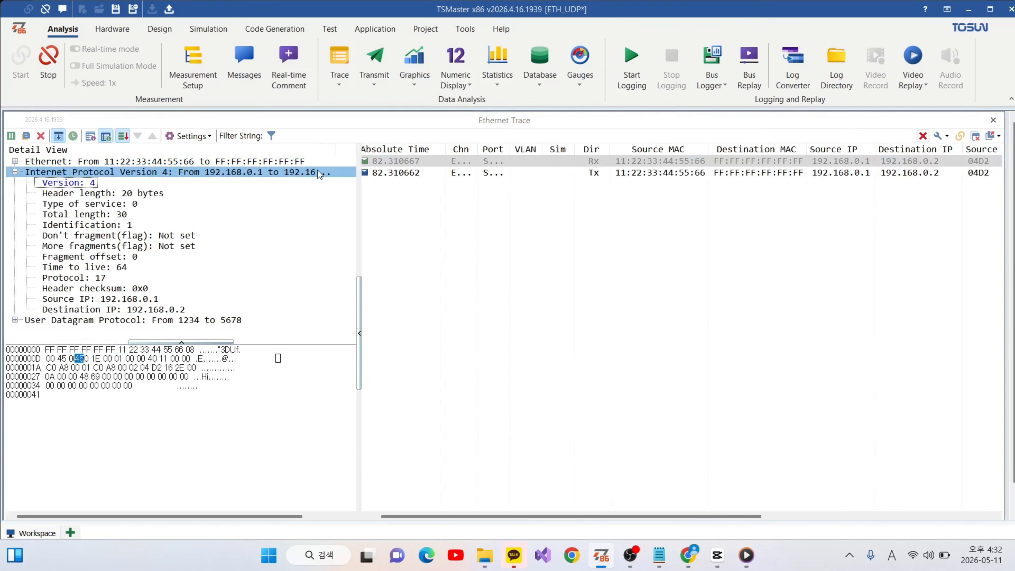
pyautogui.click(317, 171)
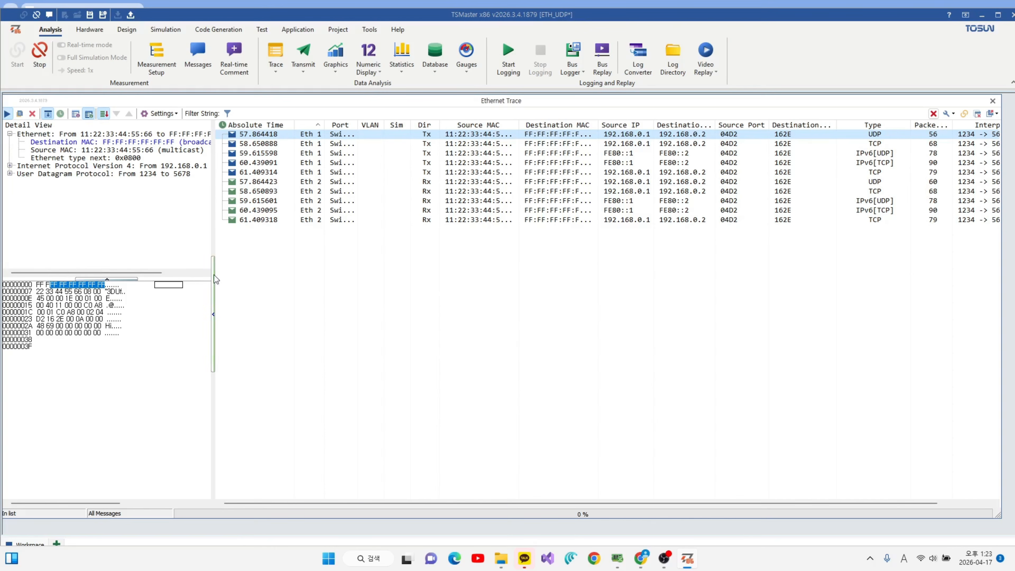
# Widen the Detail View and expand the IPv4 and User Datagram Protocol layers of the first Eth 1 UDP packet.
pyautogui.moveTo(213, 277); pyautogui.dragTo(232, 277)
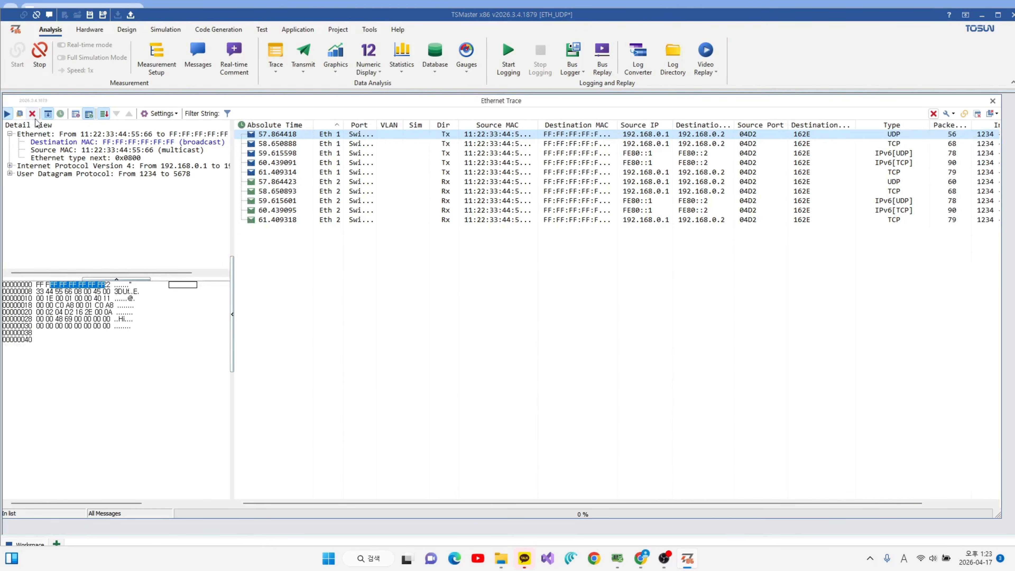
pyautogui.click(81, 136)
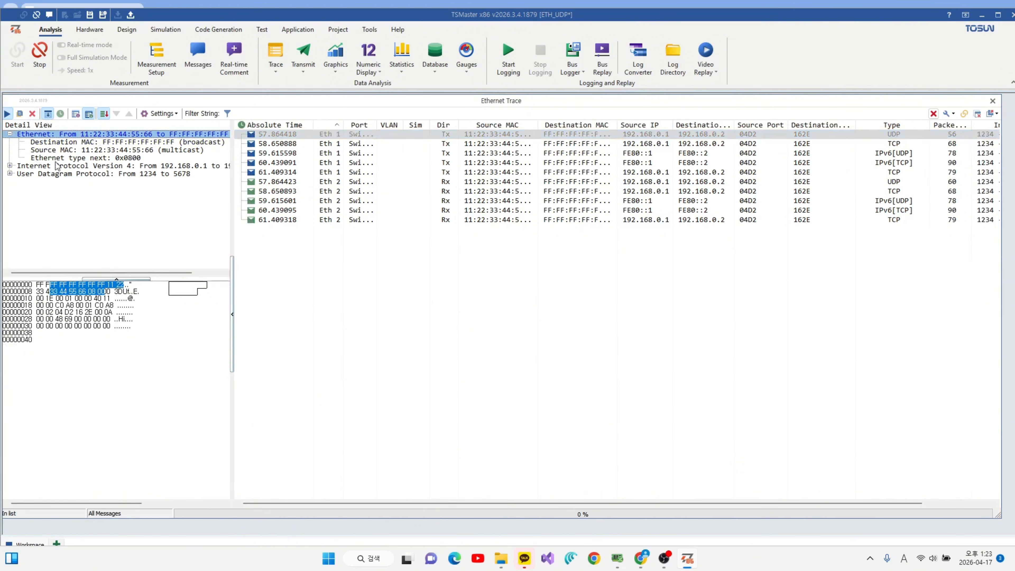
pyautogui.click(10, 166)
pyautogui.scroll(-1, 68, 166)
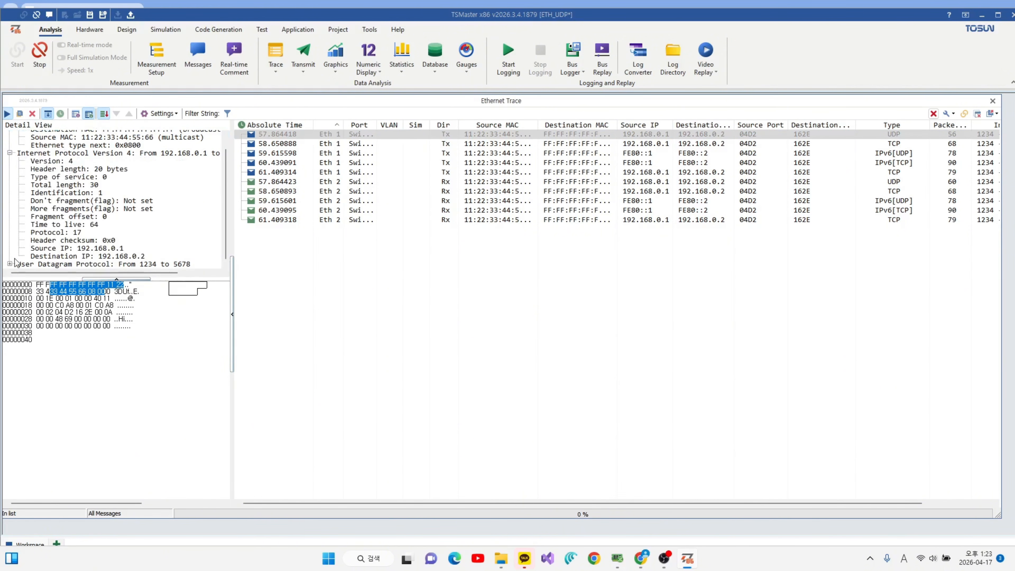
pyautogui.click(9, 263)
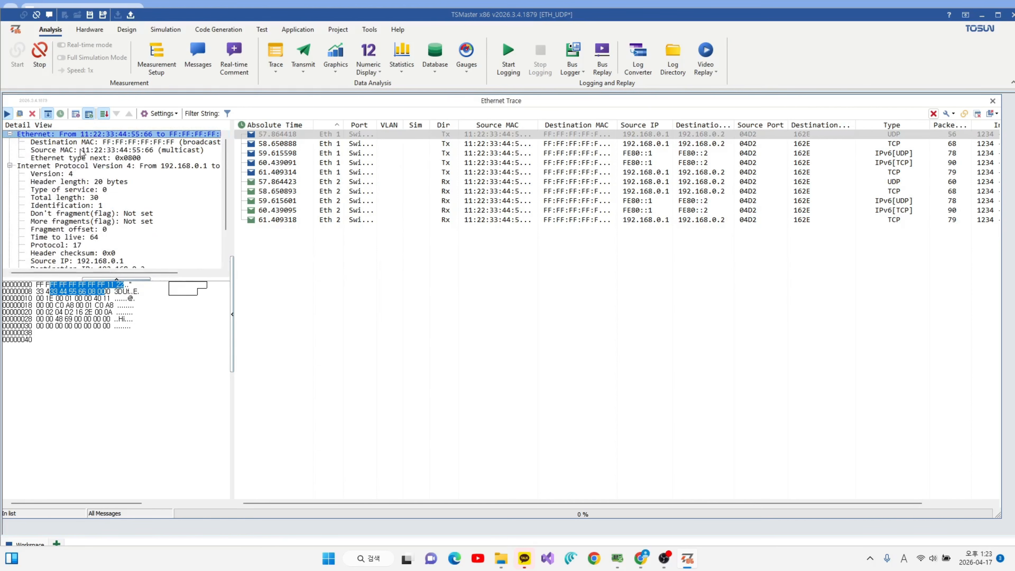
# Examine the raw bytes behind the destination MAC, source MAC, Ethernet type and IPv4 header of the UDP packet.
pyautogui.click(55, 142)
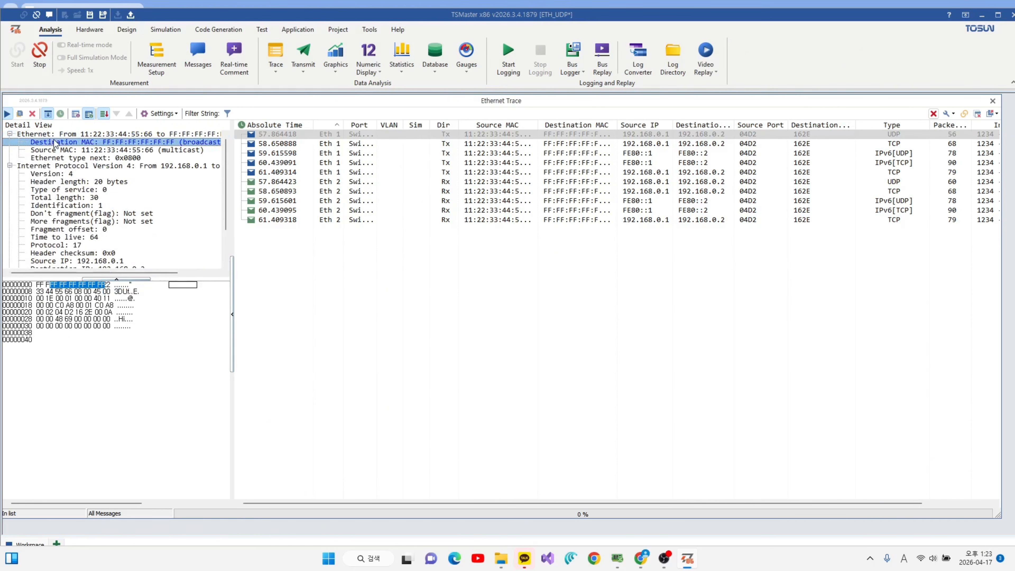
pyautogui.click(55, 150)
pyautogui.click(55, 158)
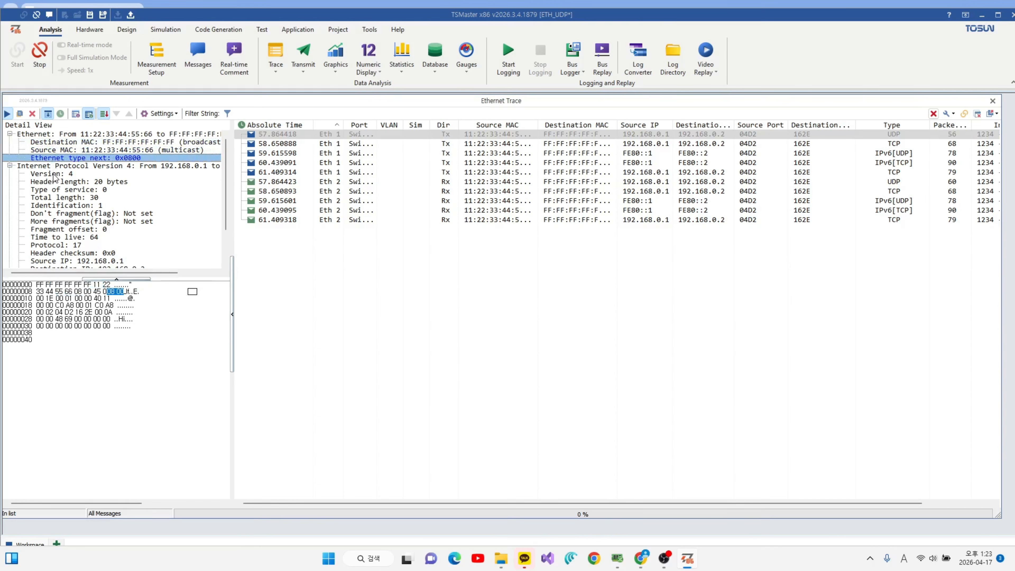
pyautogui.click(54, 174)
pyautogui.click(75, 166)
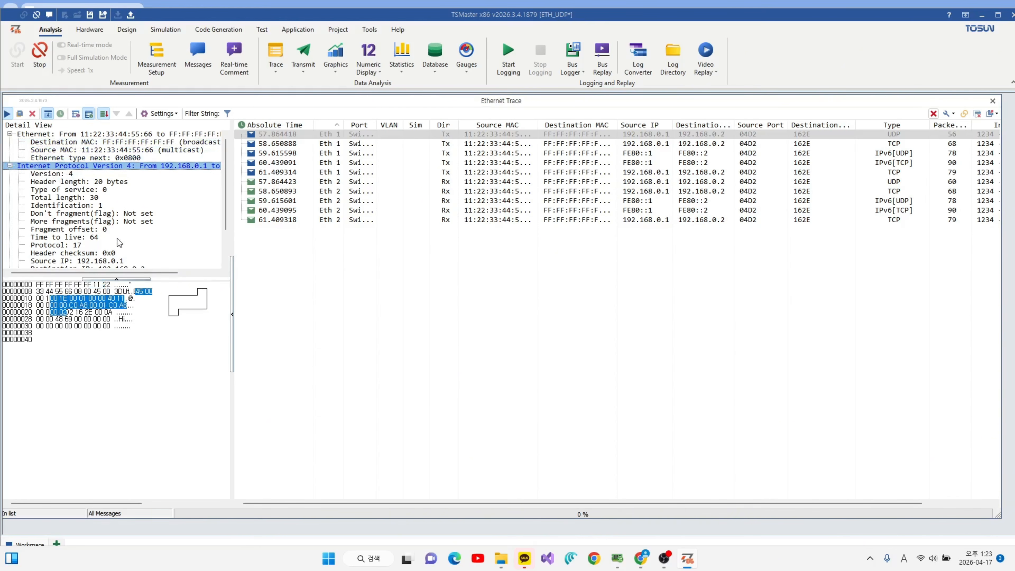
# Examine the raw bytes behind the total length, destination IP and protocol fields of the UDP packet's IPv4 header.
pyautogui.click(84, 197)
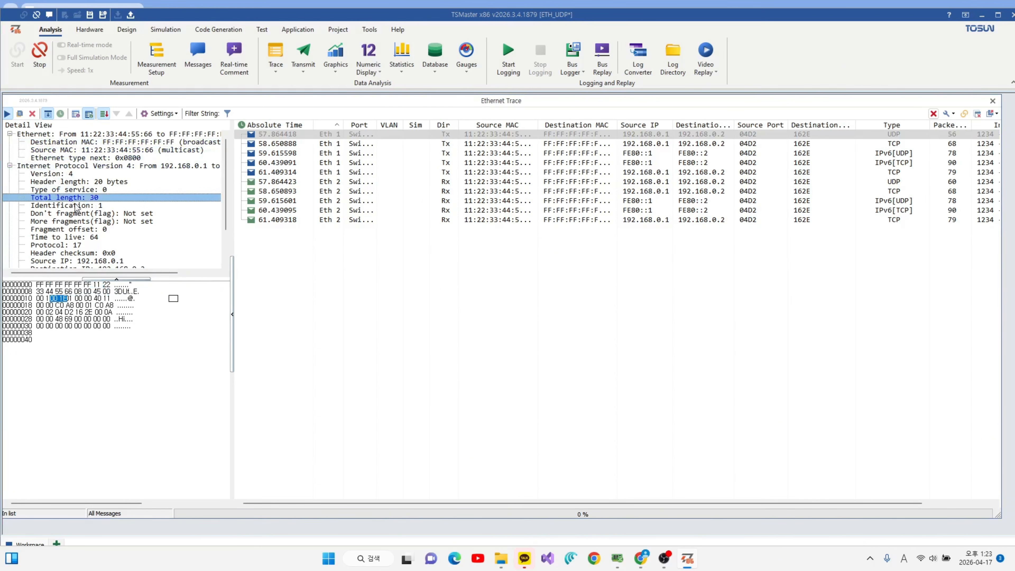
pyautogui.scroll(-2, 101, 200)
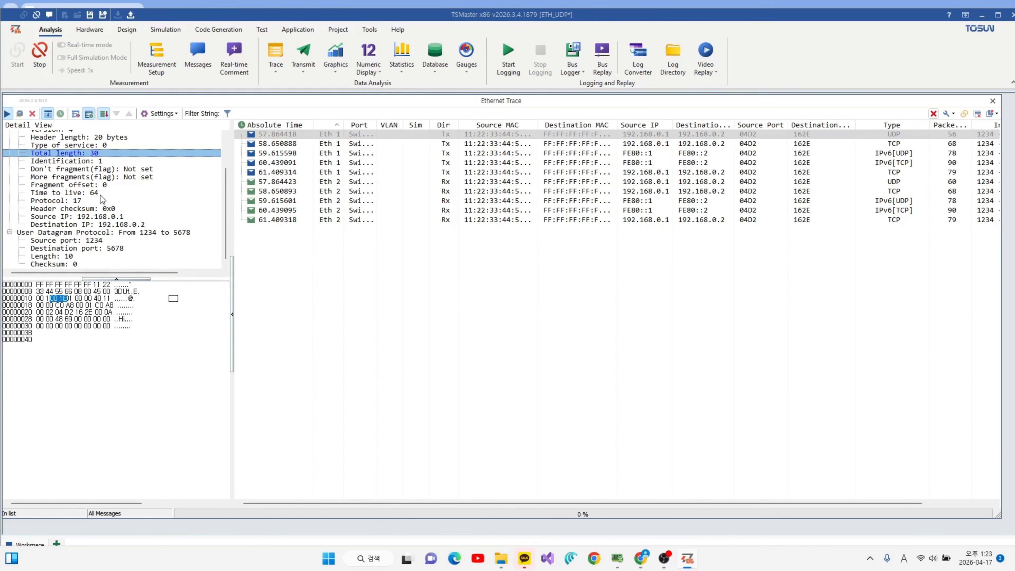
pyautogui.click(96, 218)
pyautogui.click(86, 226)
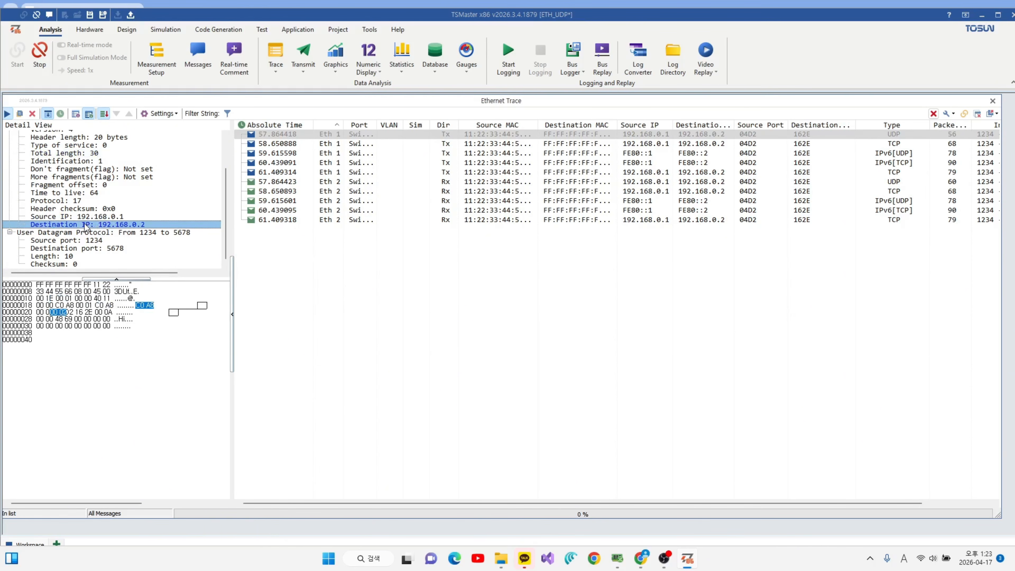
pyautogui.click(74, 201)
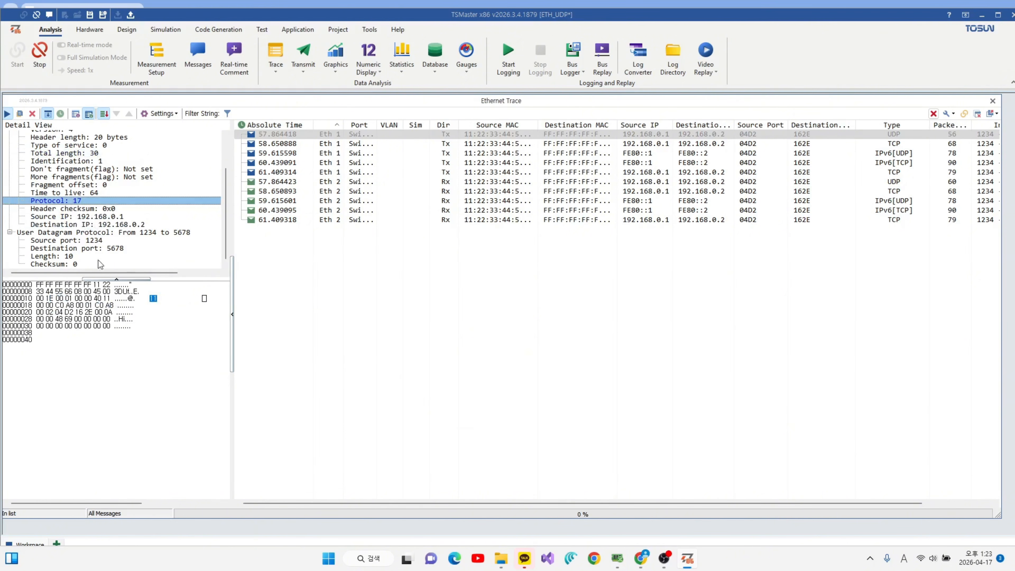
pyautogui.scroll(2, 166, 224)
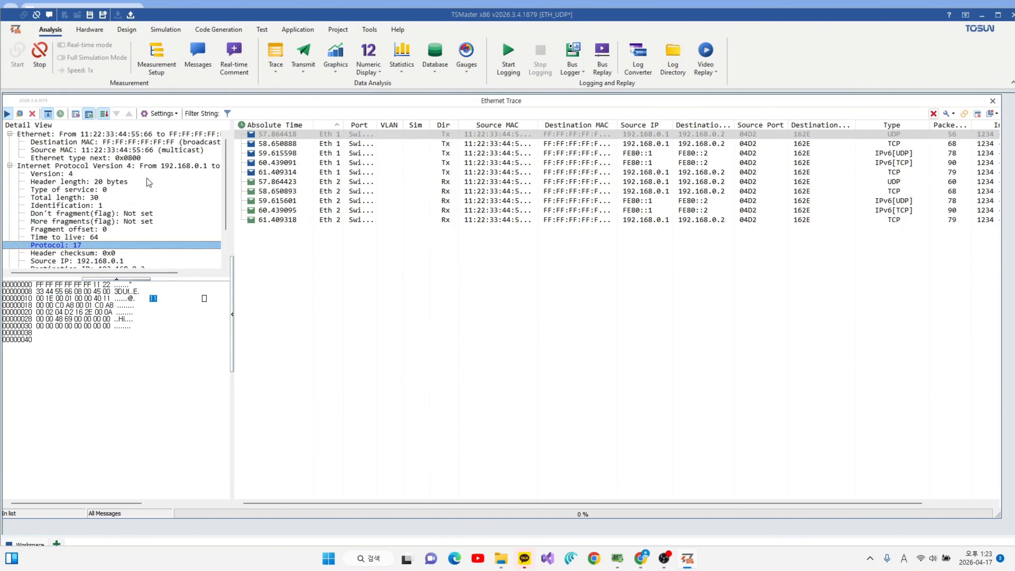
pyautogui.scroll(-2, 148, 181)
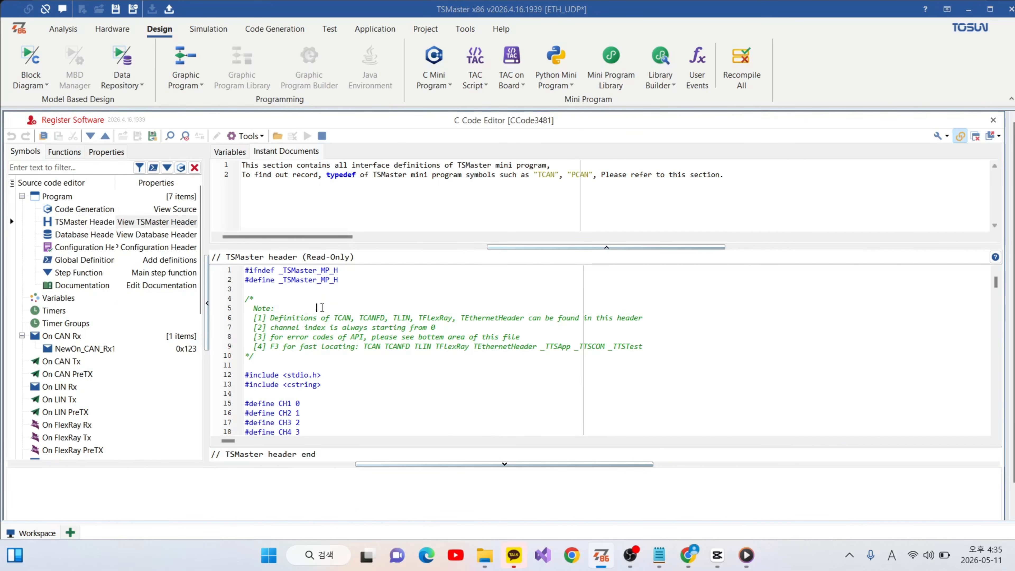
# Search the TSMaster header for "ethernet frame" and read the _TEthernetHeader struct's fields and functions.
pyautogui.hotkey('ctrl', 'f')
pyautogui.write('ethernet frame')
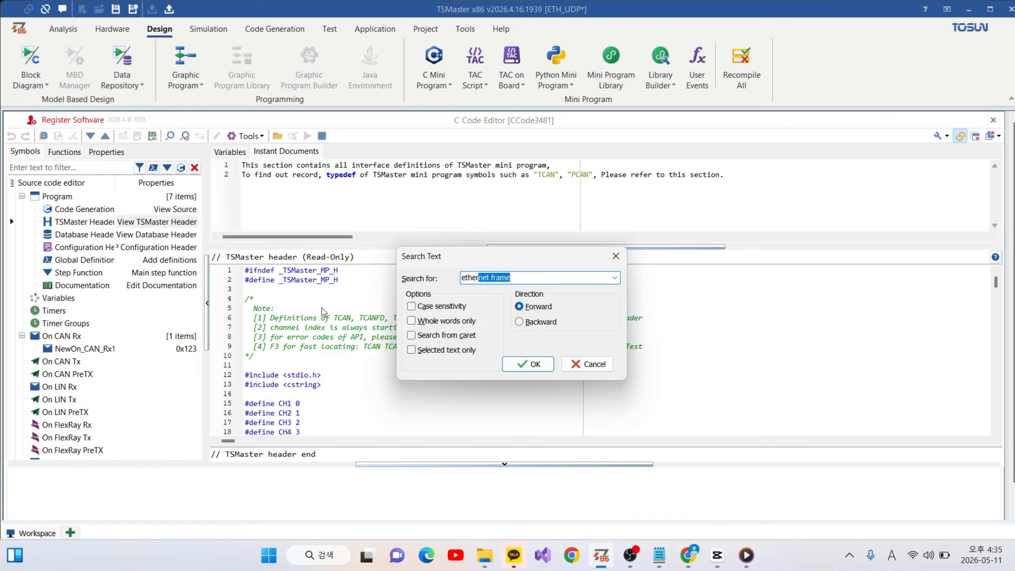
pyautogui.press('Tab')
pyautogui.press('Return')
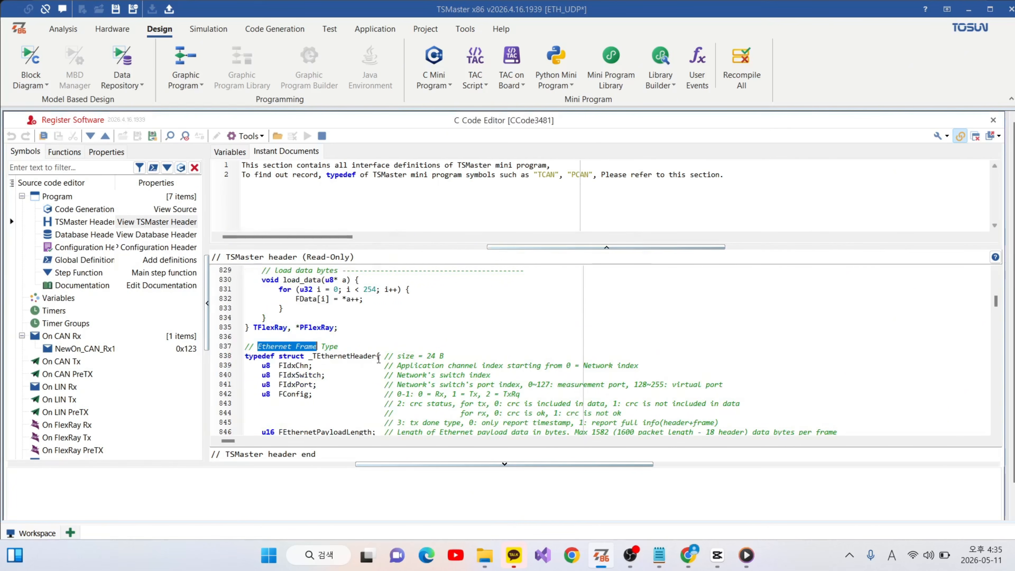
pyautogui.scroll(-1, 390, 349)
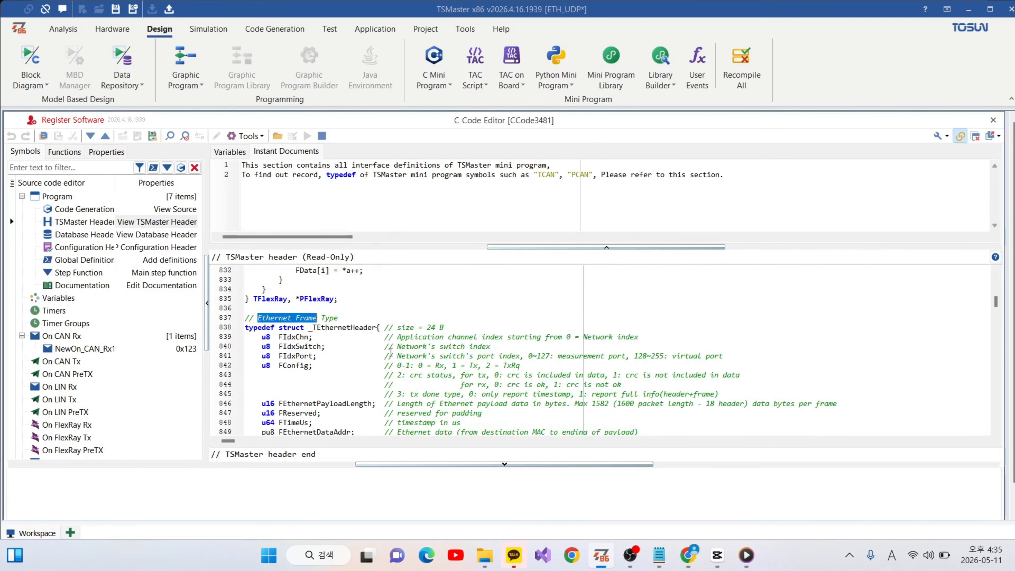
pyautogui.scroll(-1, 391, 351)
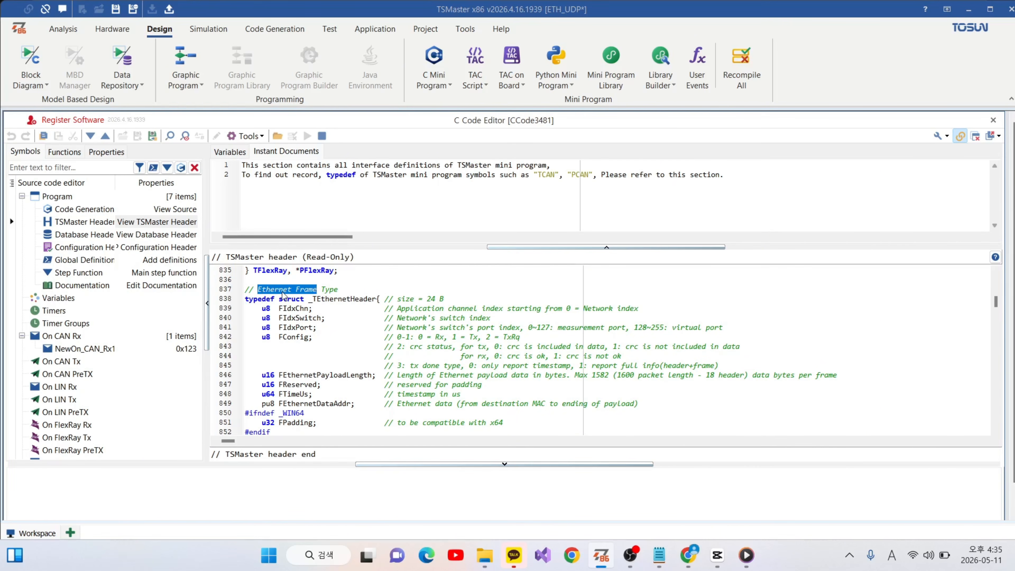
pyautogui.scroll(-4, 289, 297)
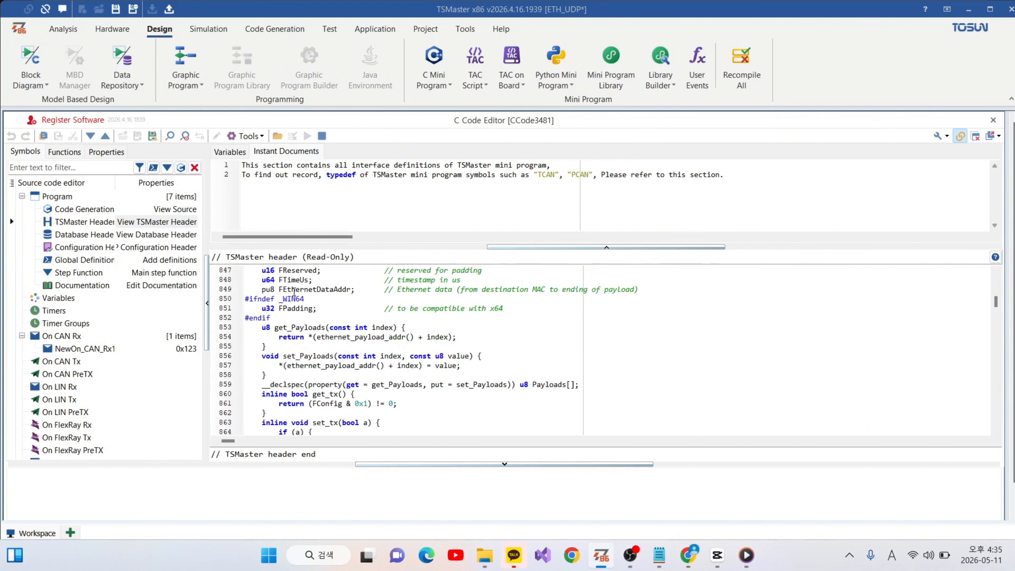
pyautogui.scroll(-5, 294, 293)
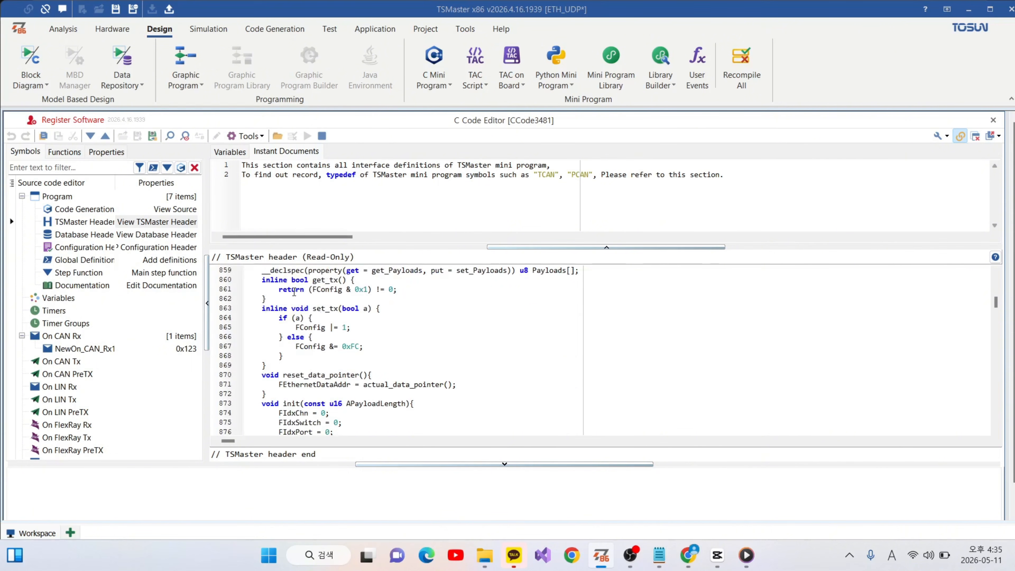
pyautogui.scroll(-2, 294, 292)
# Filter the C Code Editor's function list by "ethernet".
pyautogui.click(64, 151)
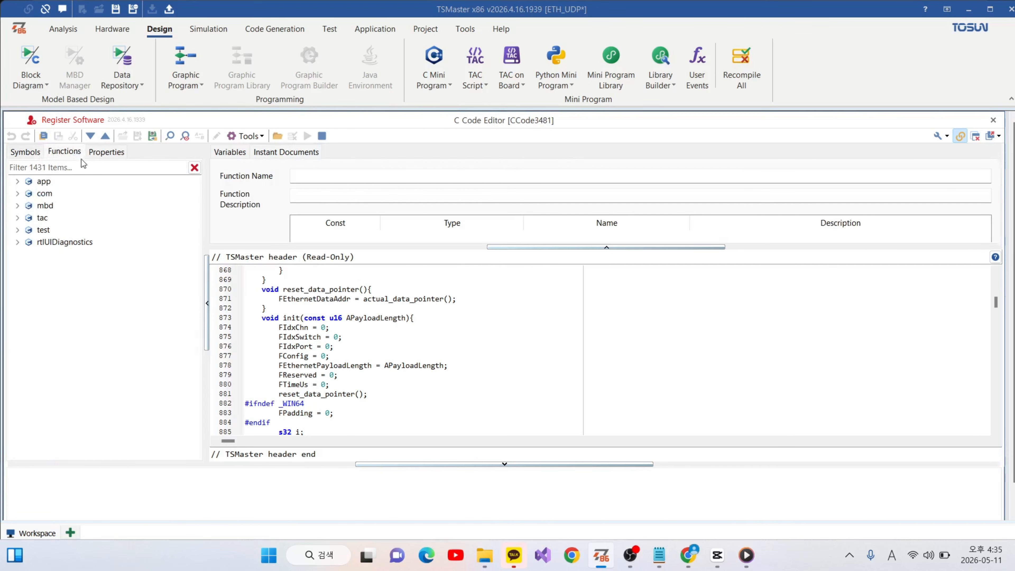
pyautogui.click(72, 167)
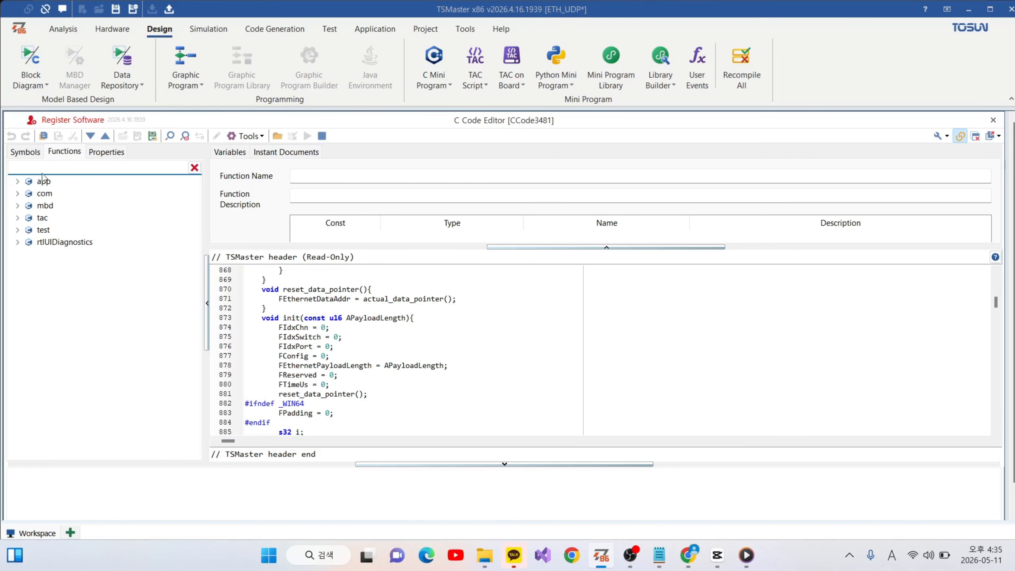
pyautogui.write('ethernet_async(&packet.FHeader);')
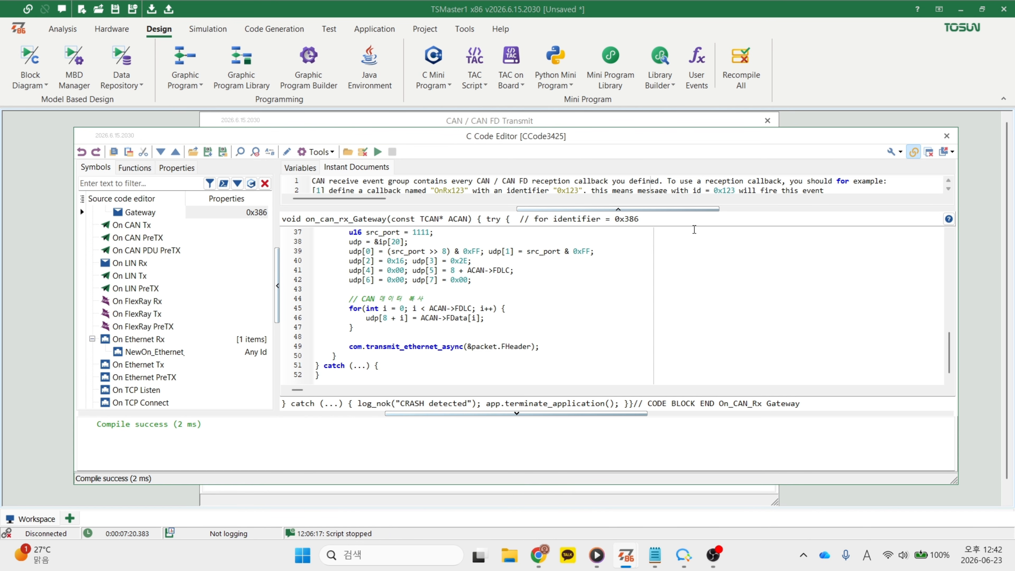
# Close the C Code Editor and inspect the WHL_SPD message and its WHL_SPD_FL and WHL_SPD_RR signal definitions in the CAN Database.
pyautogui.click(946, 136)
pyautogui.click(63, 29)
pyautogui.click(540, 80)
pyautogui.click(553, 102)
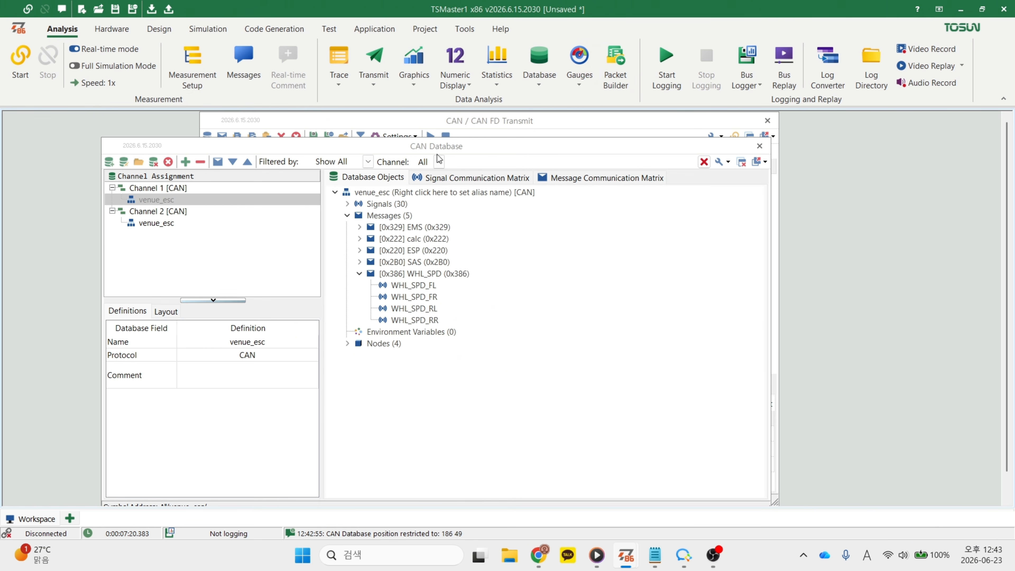
pyautogui.click(434, 276)
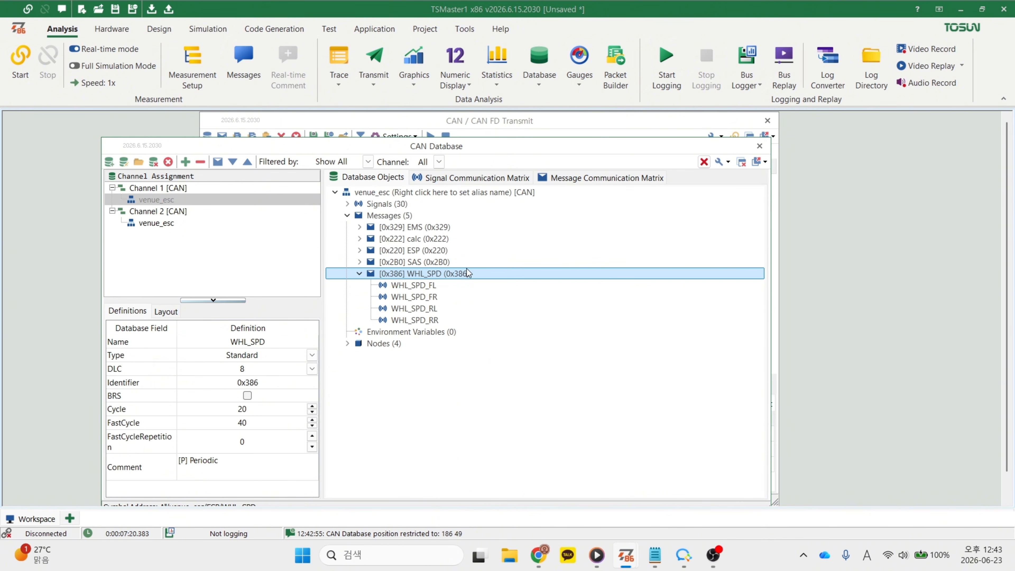
pyautogui.click(444, 285)
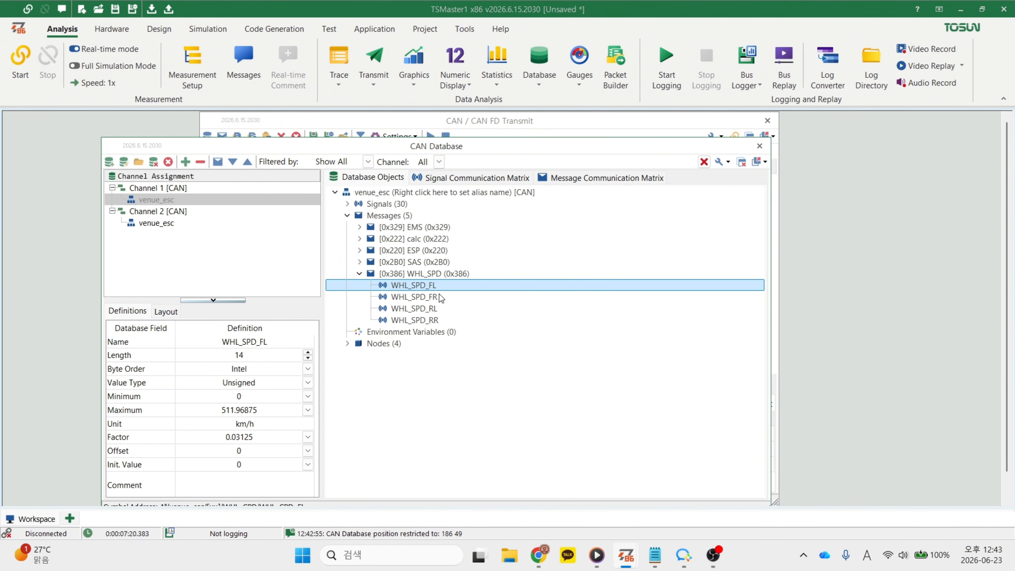
pyautogui.click(444, 319)
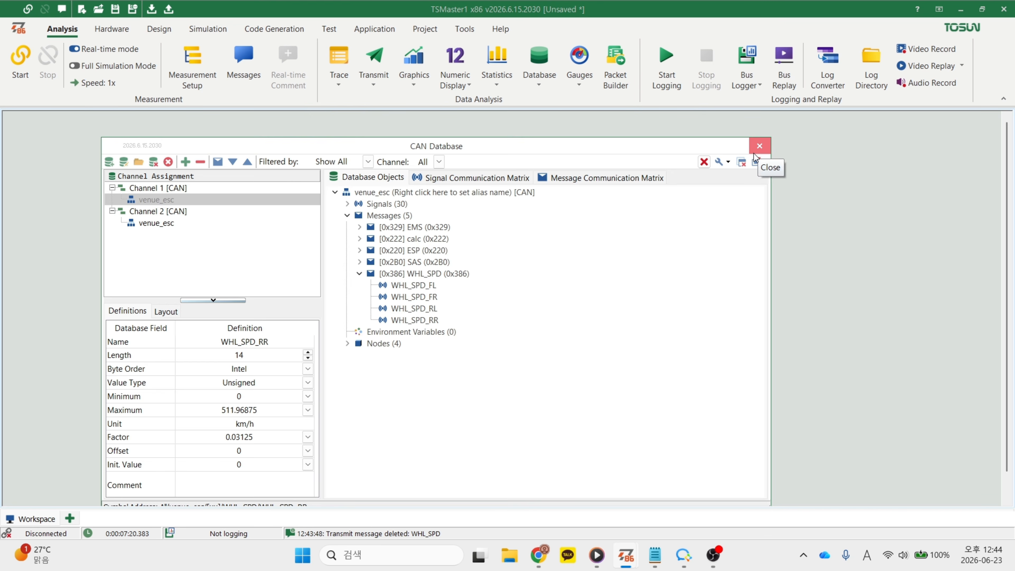
pyautogui.click(760, 146)
# Open the existing CAN / CAN FD Transmit window and add the WHL_SPD (0x386) message from the venue_esc database.
pyautogui.click(374, 84)
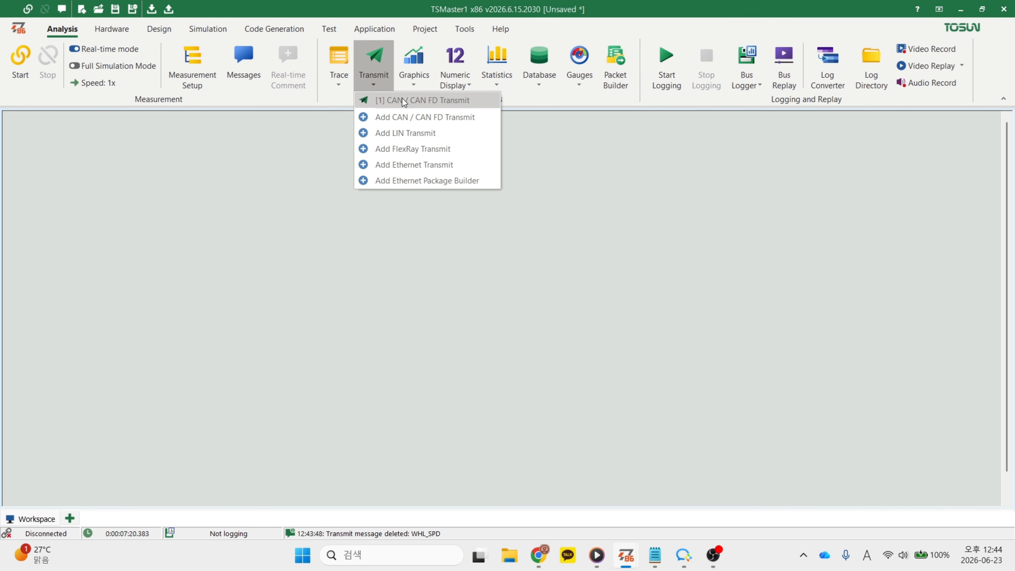
pyautogui.click(459, 105)
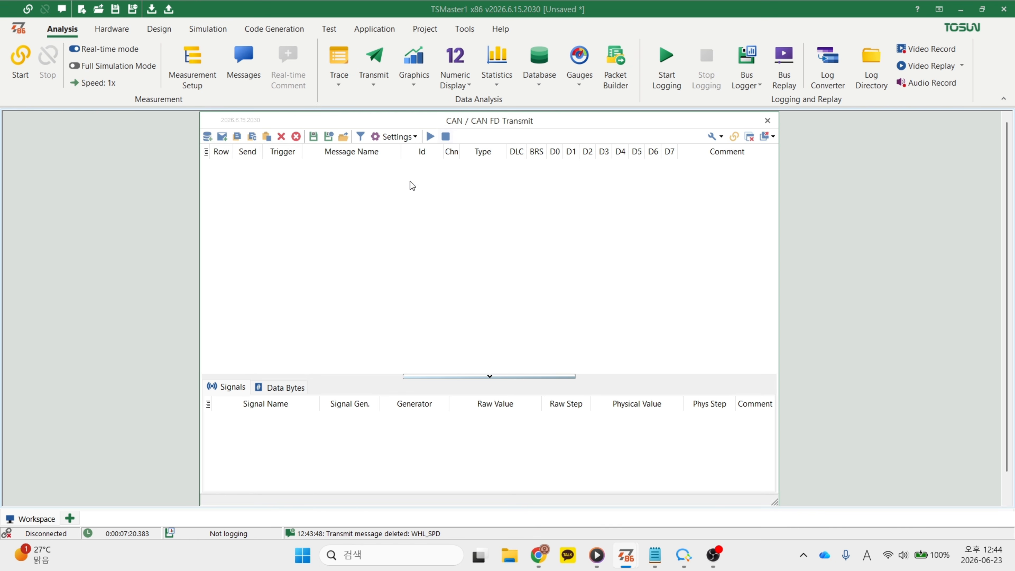
pyautogui.rightClick(387, 195)
pyautogui.click(432, 204)
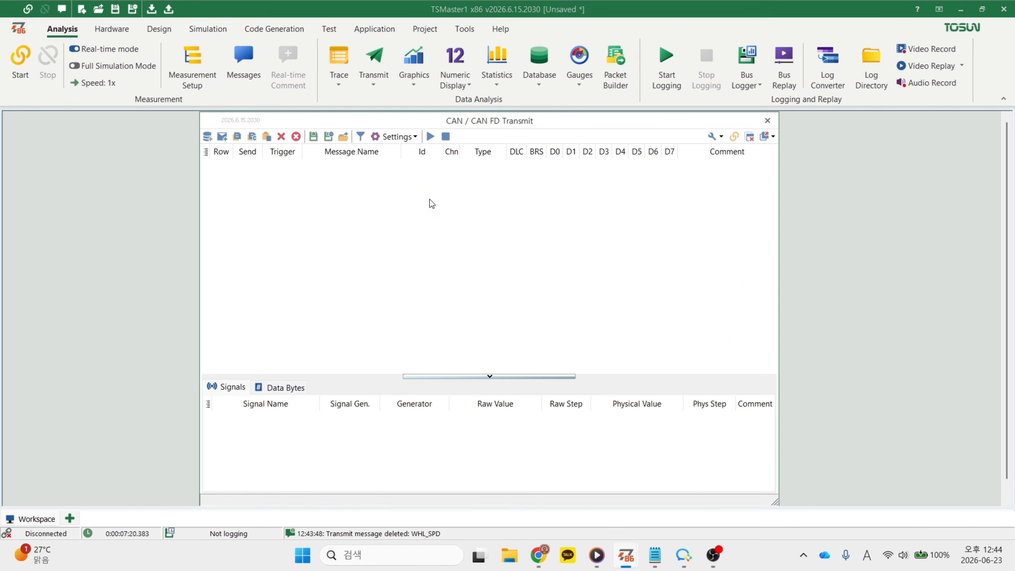
pyautogui.doubleClick(454, 249)
pyautogui.scroll(-6, 500, 307)
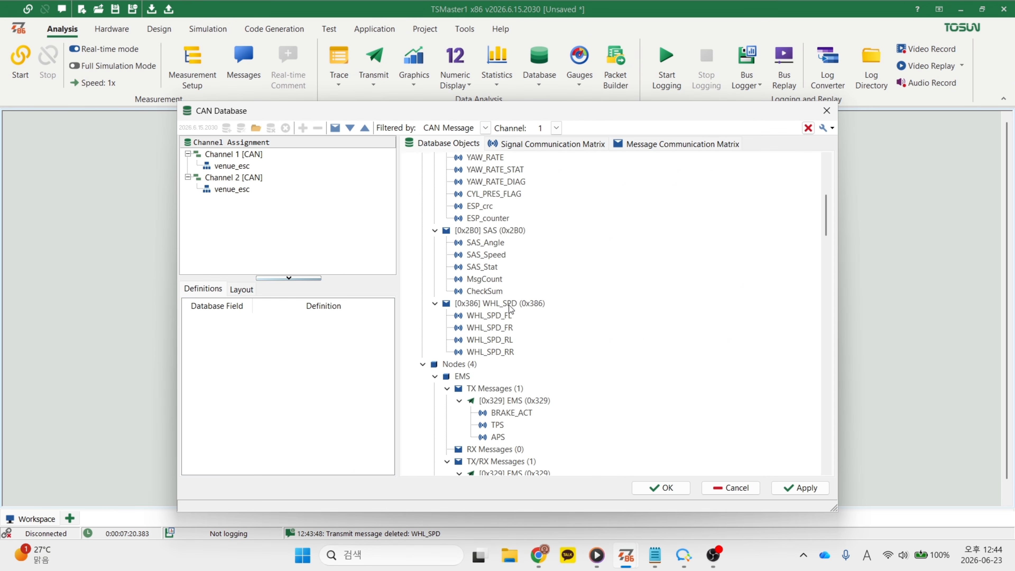
pyautogui.click(499, 303)
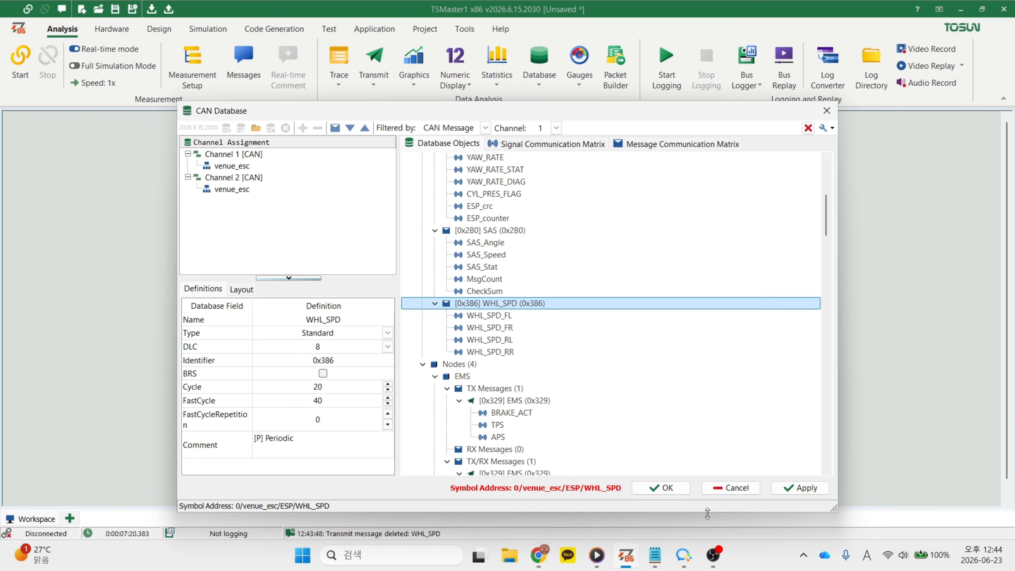
pyautogui.click(660, 488)
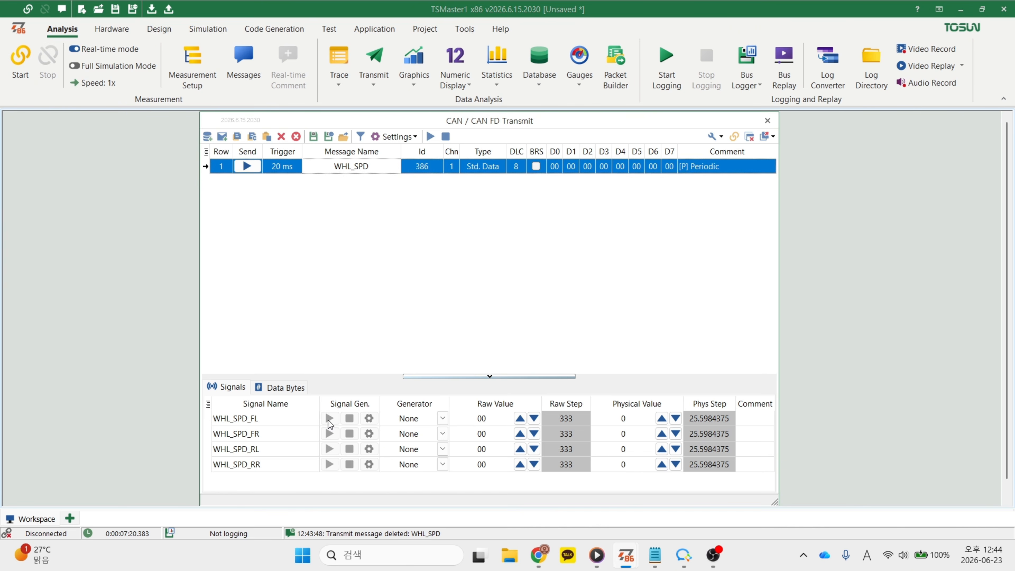
# Set the signal generator of WHL_SPD_FL to Sine and close the CAN / CAN FD Transmit window.
pyautogui.click(255, 420)
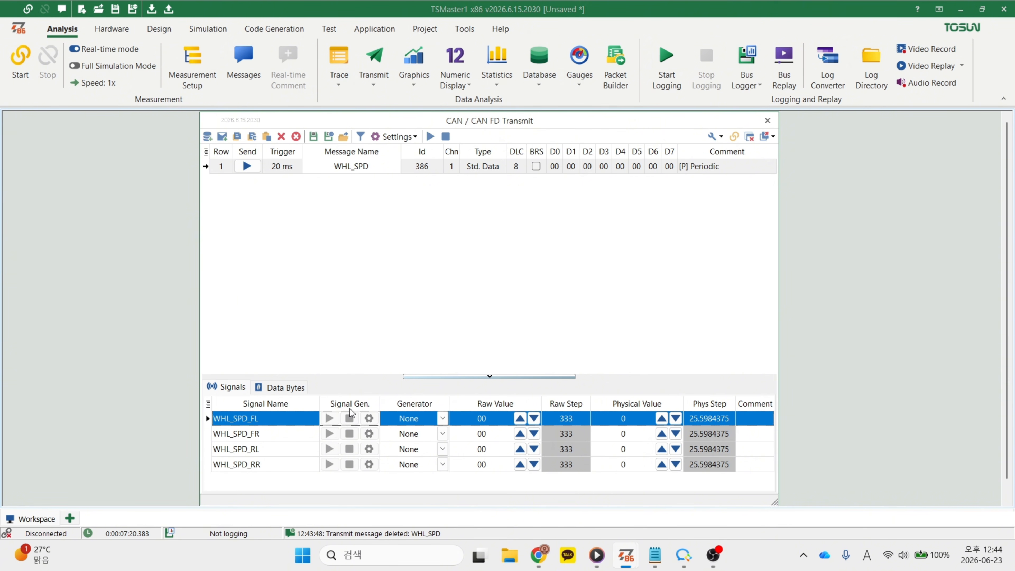
pyautogui.click(443, 420)
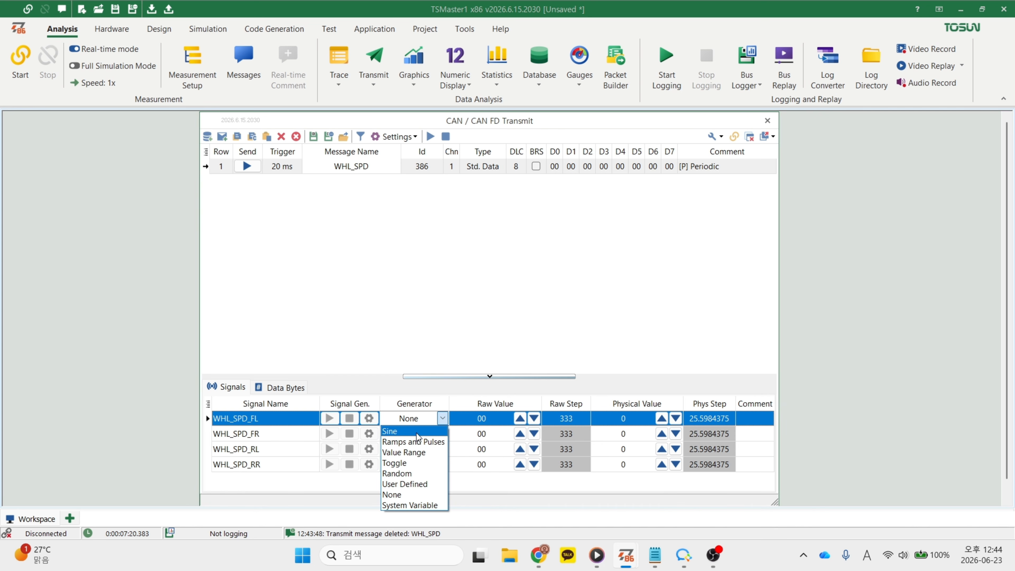
pyautogui.click(417, 436)
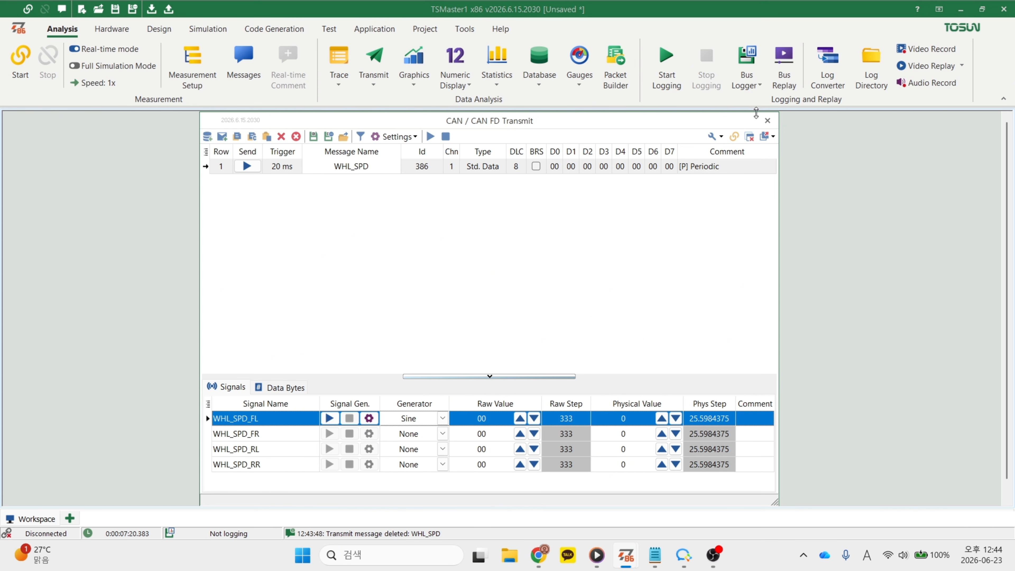
pyautogui.click(768, 121)
# Open the existing C Code Editor [CCode3425] mini program and maximize its window.
pyautogui.click(159, 29)
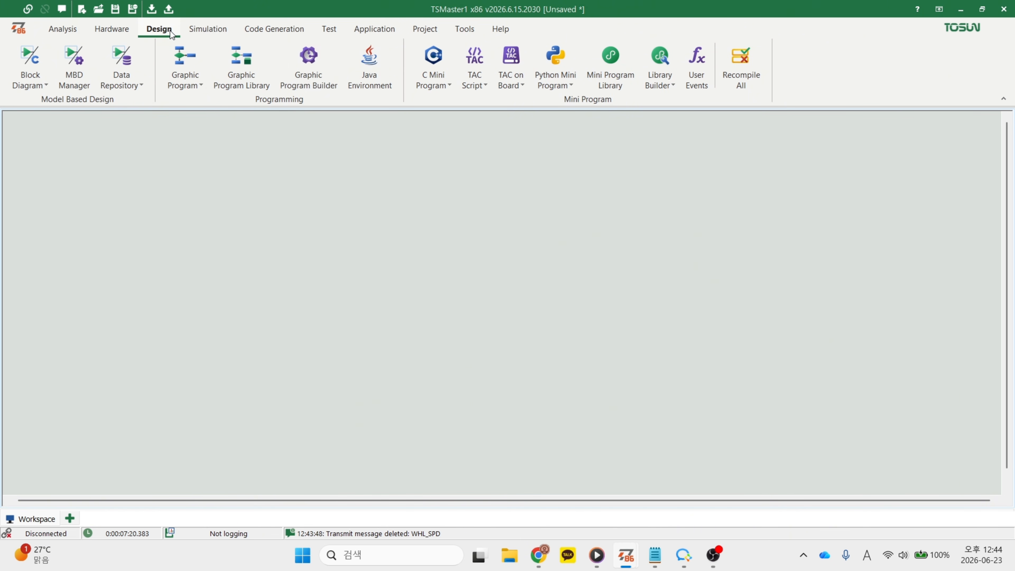
pyautogui.click(424, 79)
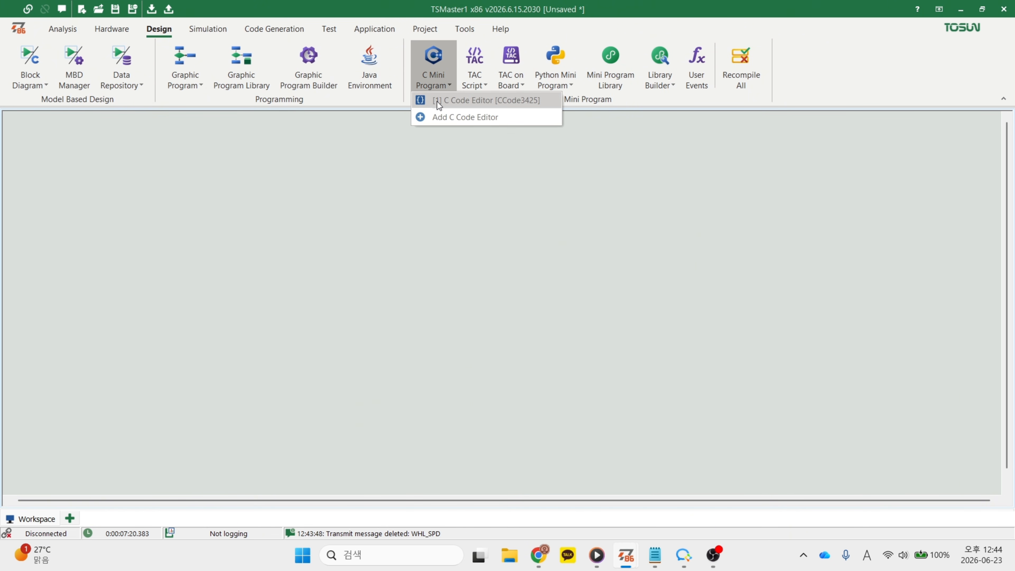
pyautogui.click(437, 102)
pyautogui.doubleClick(446, 141)
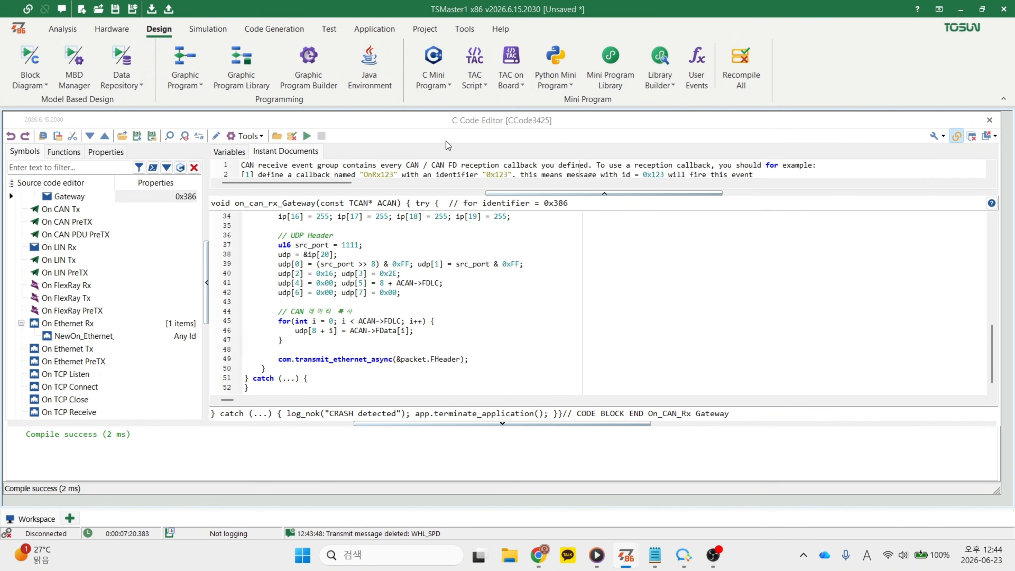
# Review the On CAN Rx Gateway and On Ethernet Rx callbacks and the beginning of the Gateway code.
pyautogui.scroll(4, 125, 249)
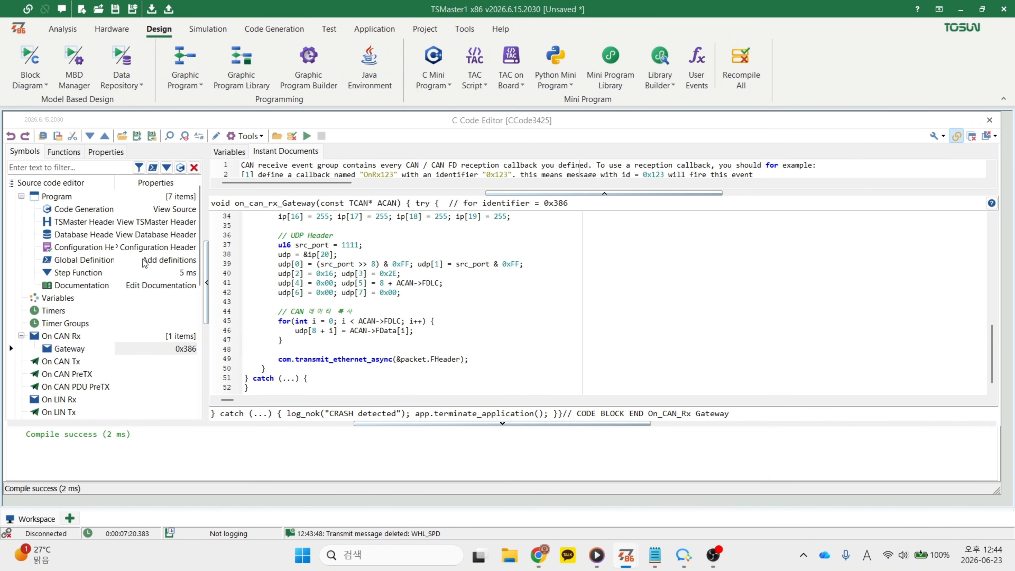
pyautogui.click(80, 347)
pyautogui.scroll(-2, 80, 349)
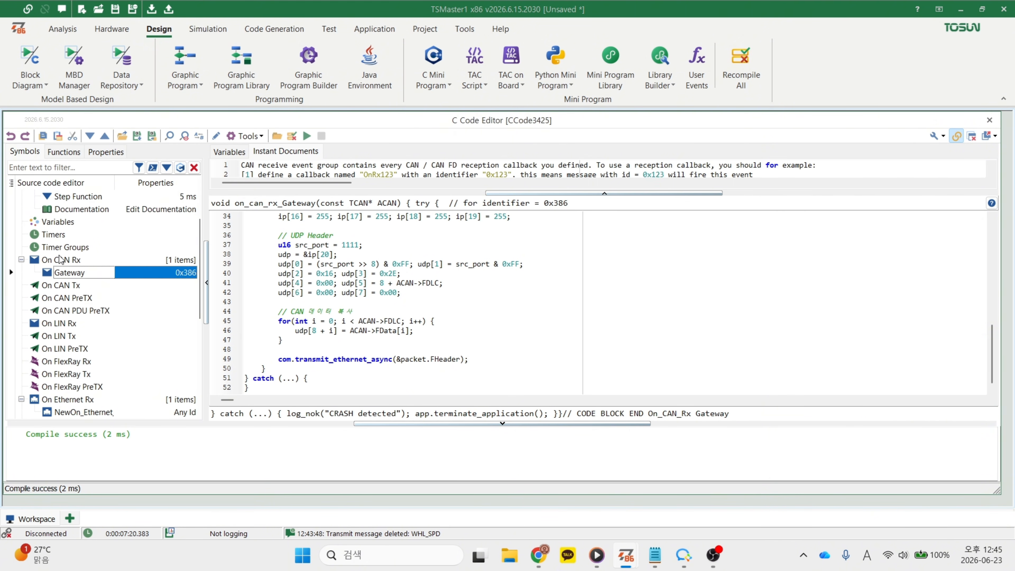
pyautogui.scroll(-4, 80, 278)
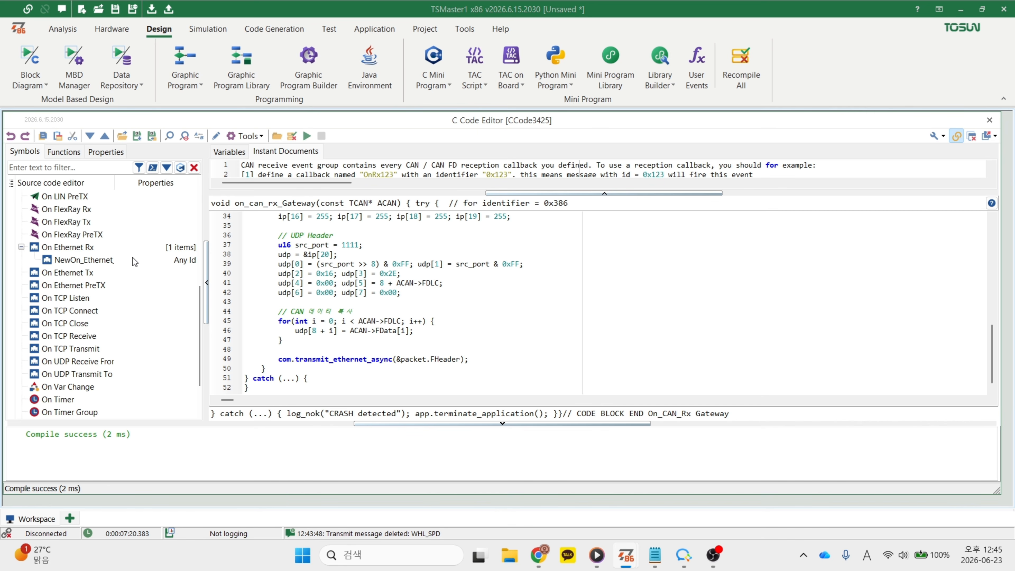
pyautogui.scroll(4, 82, 267)
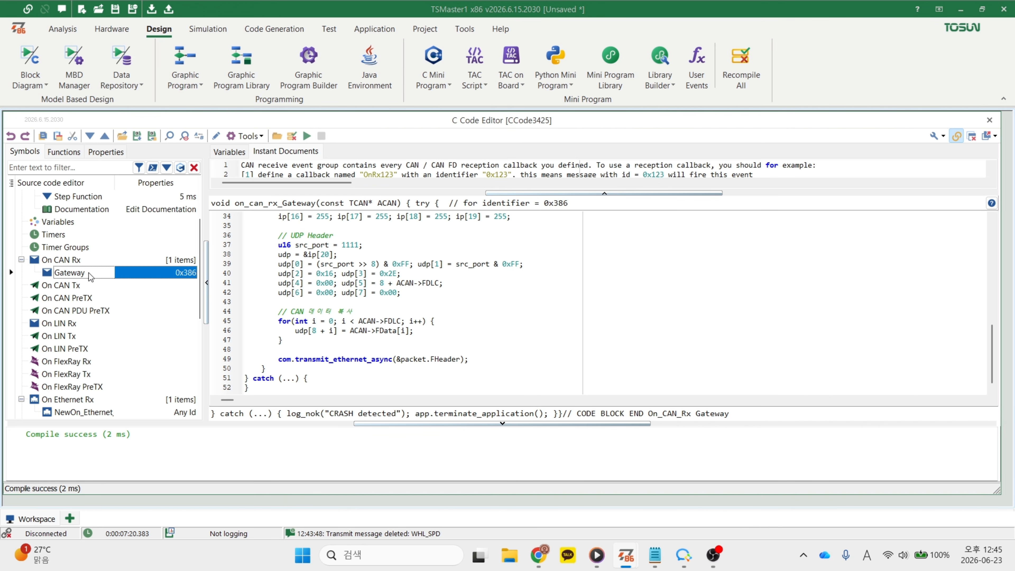
pyautogui.scroll(10, 346, 275)
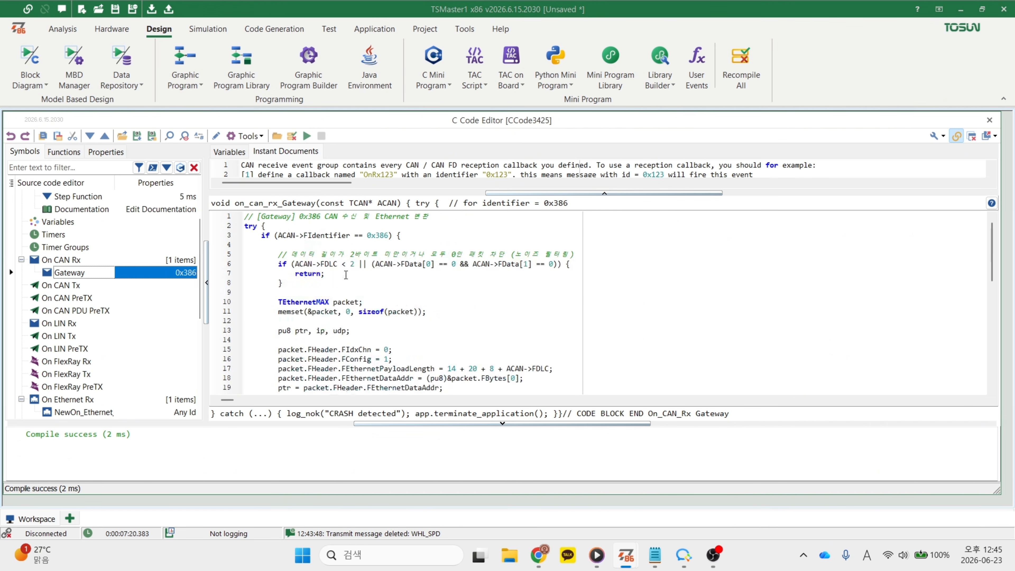
# Reopen the CAN / CAN FD Transmit window to check the WHL_SPD message entry, and close the window.
pyautogui.click(430, 235)
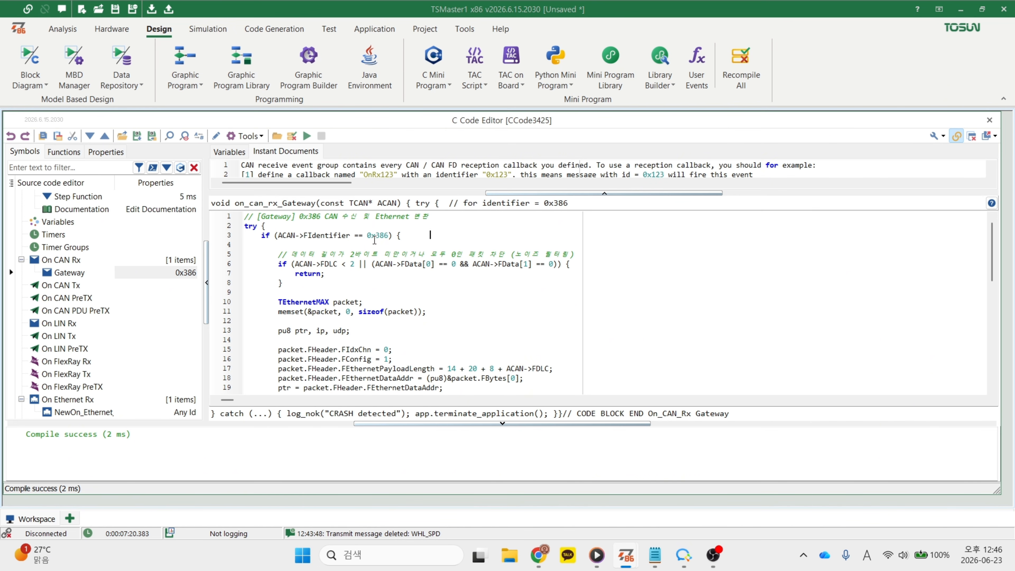
pyautogui.click(62, 29)
pyautogui.click(374, 67)
pyautogui.click(396, 105)
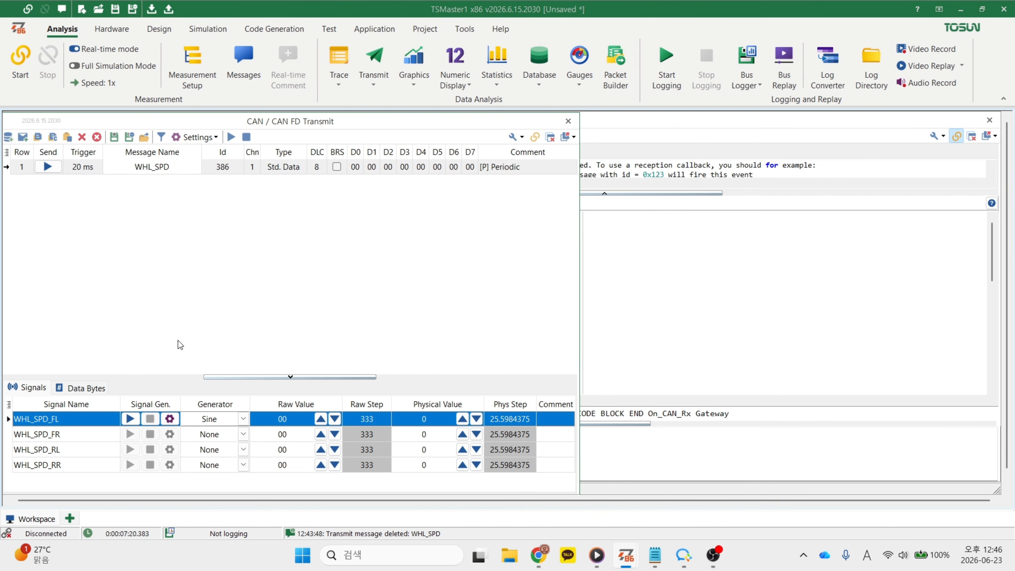
pyautogui.click(150, 167)
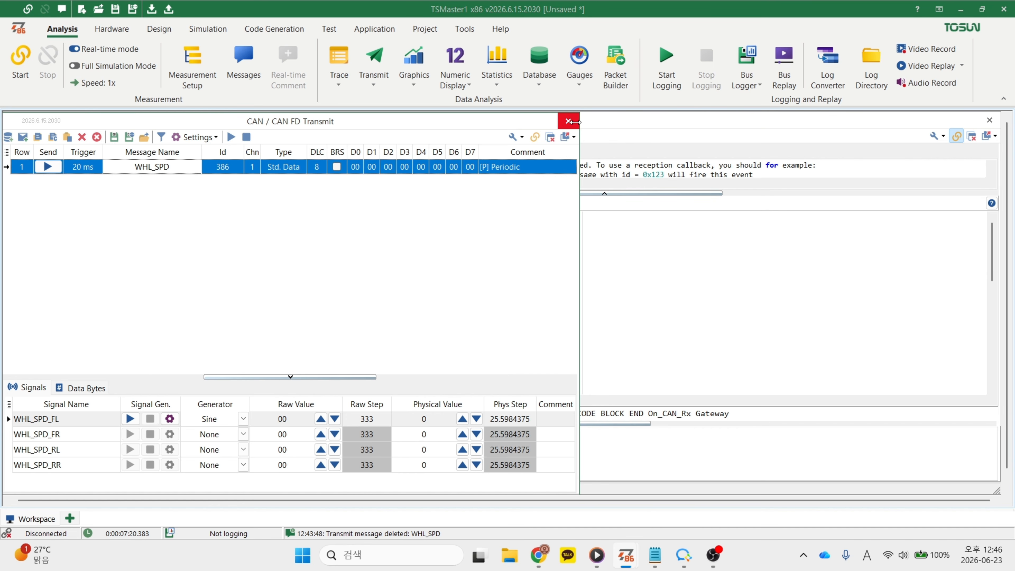
pyautogui.click(567, 121)
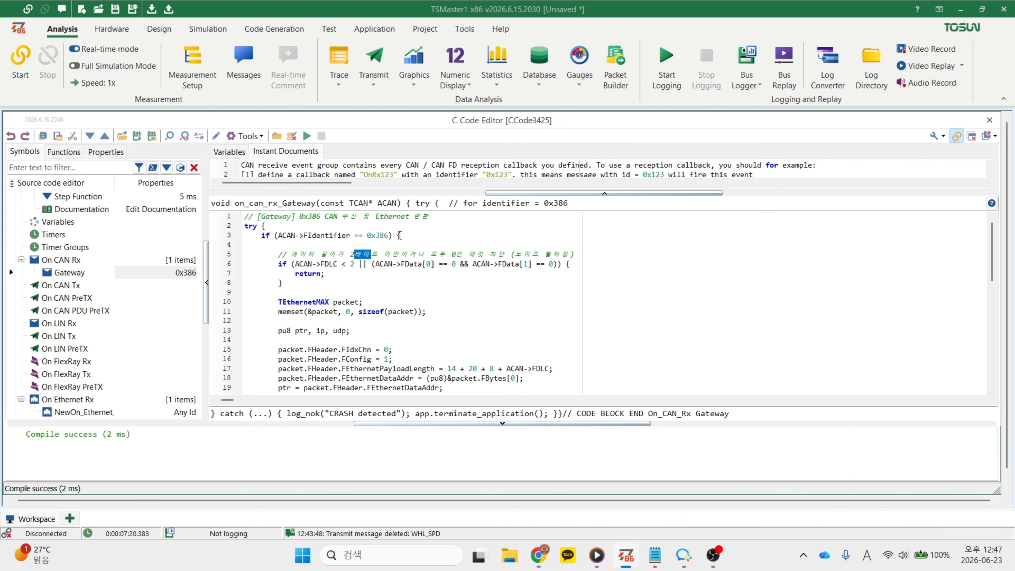
# Review the rest of the Gateway code, covering the MAC, IP and UDP headers, the CAN data copy and the transmit_ethernet_async call.
pyautogui.click(342, 272)
pyautogui.scroll(-4, 332, 252)
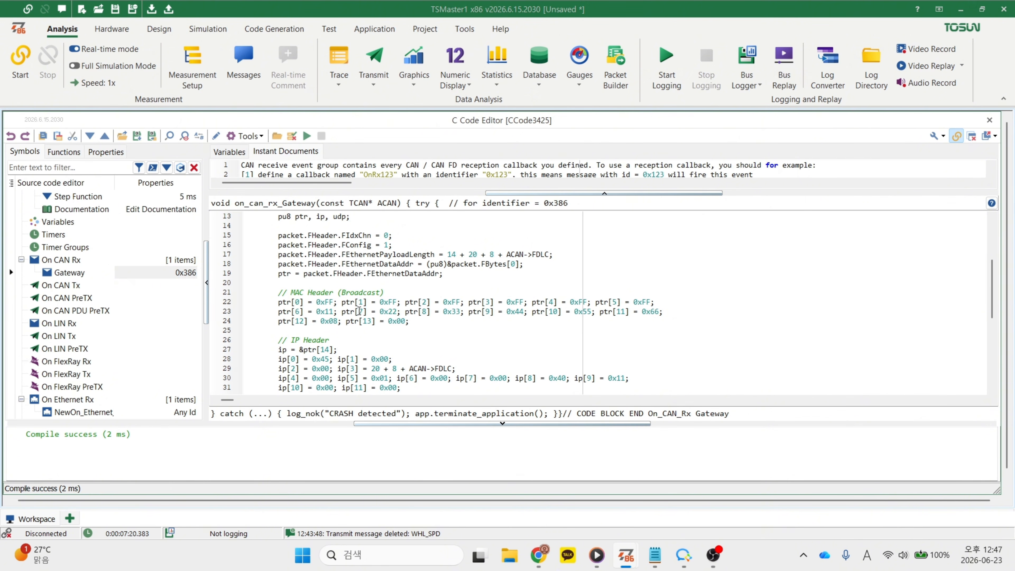
pyautogui.scroll(-1, 356, 308)
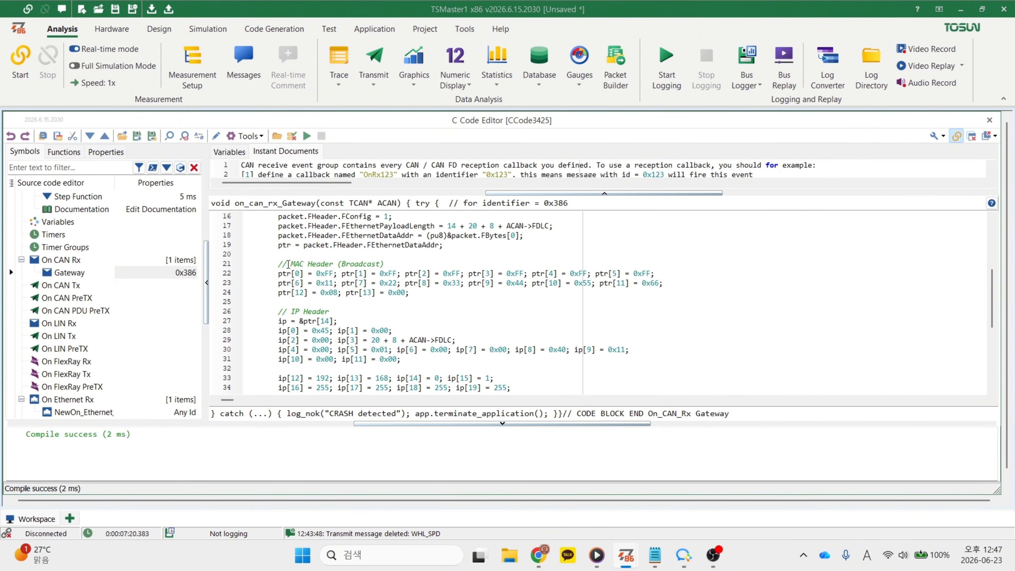
pyautogui.moveTo(288, 264); pyautogui.dragTo(385, 264)
pyautogui.scroll(-1, 367, 290)
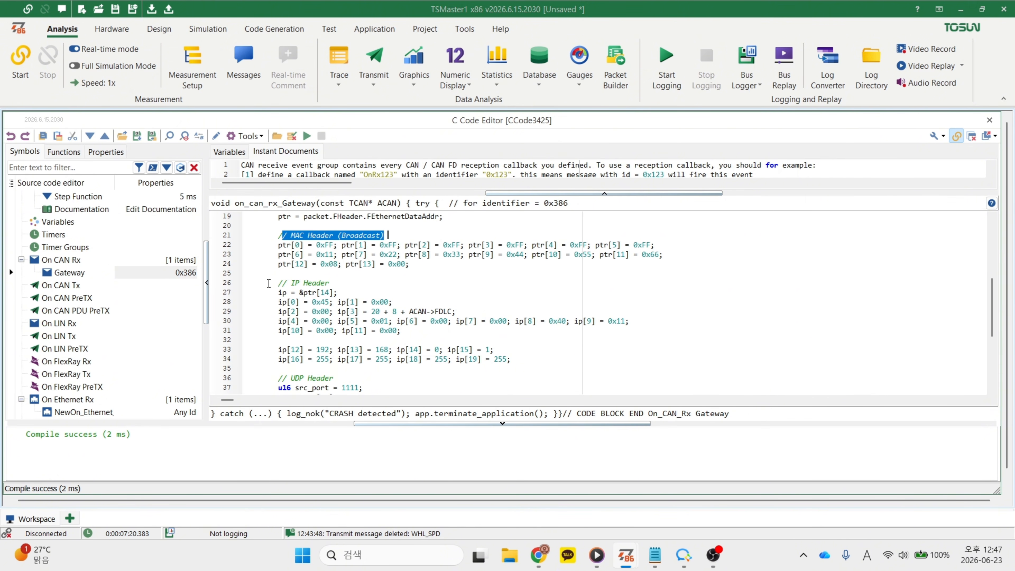
pyautogui.moveTo(269, 283); pyautogui.dragTo(339, 291)
pyautogui.scroll(-3, 342, 280)
pyautogui.scroll(-2, 408, 281)
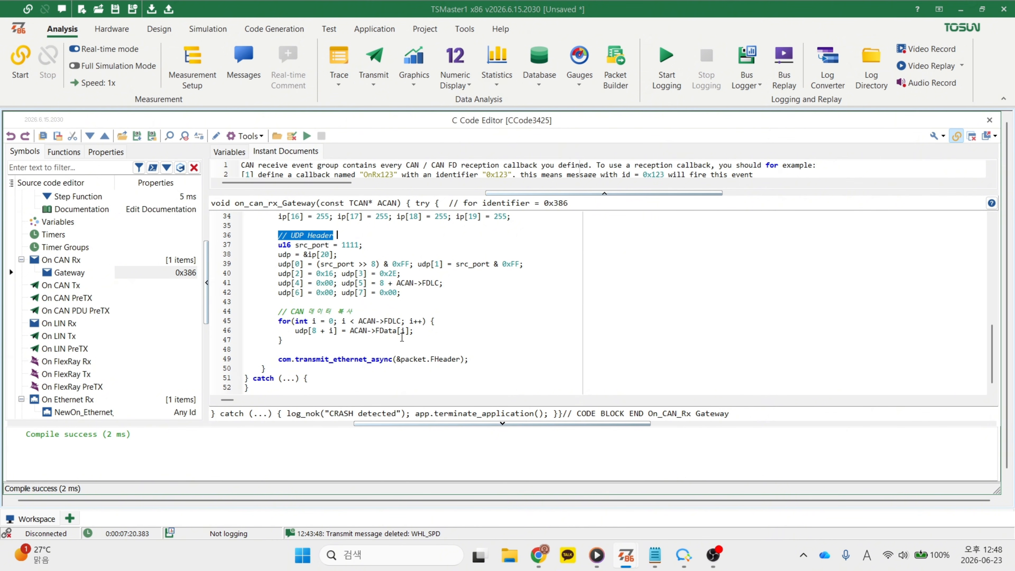
pyautogui.doubleClick(310, 359)
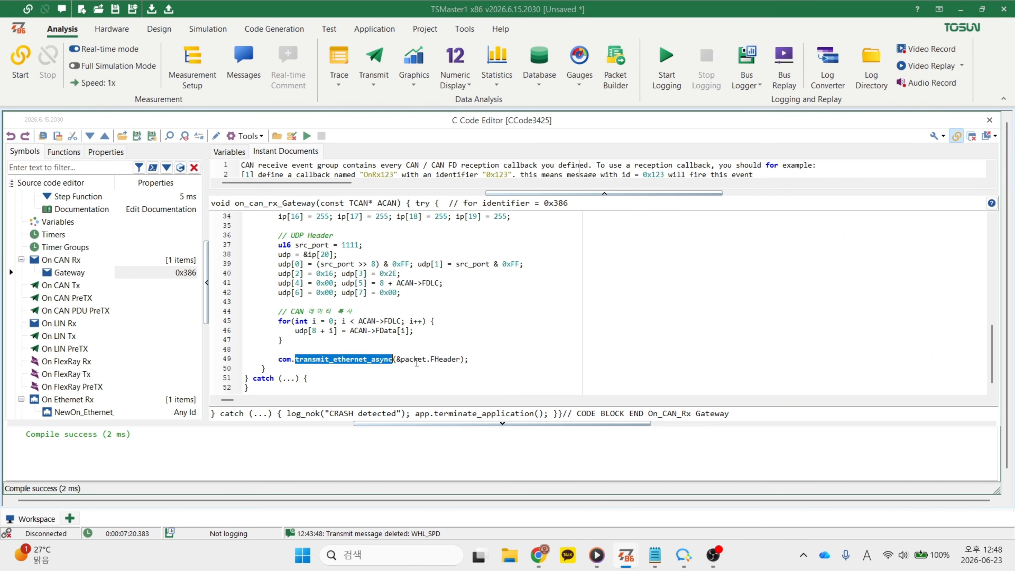
pyautogui.scroll(-3, 79, 359)
# Examine the On Ethernet Rx callback code and compare its source port check with the src_port defined in the Gateway callback.
pyautogui.click(60, 298)
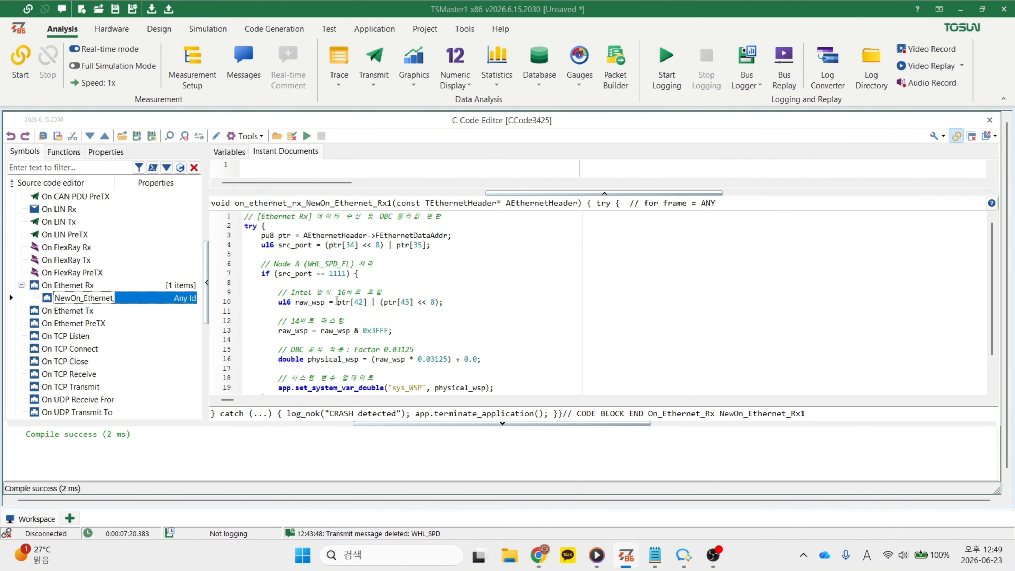
pyautogui.scroll(2, 75, 237)
pyautogui.click(75, 237)
pyautogui.scroll(-1, 335, 302)
pyautogui.moveTo(295, 245); pyautogui.dragTo(362, 246)
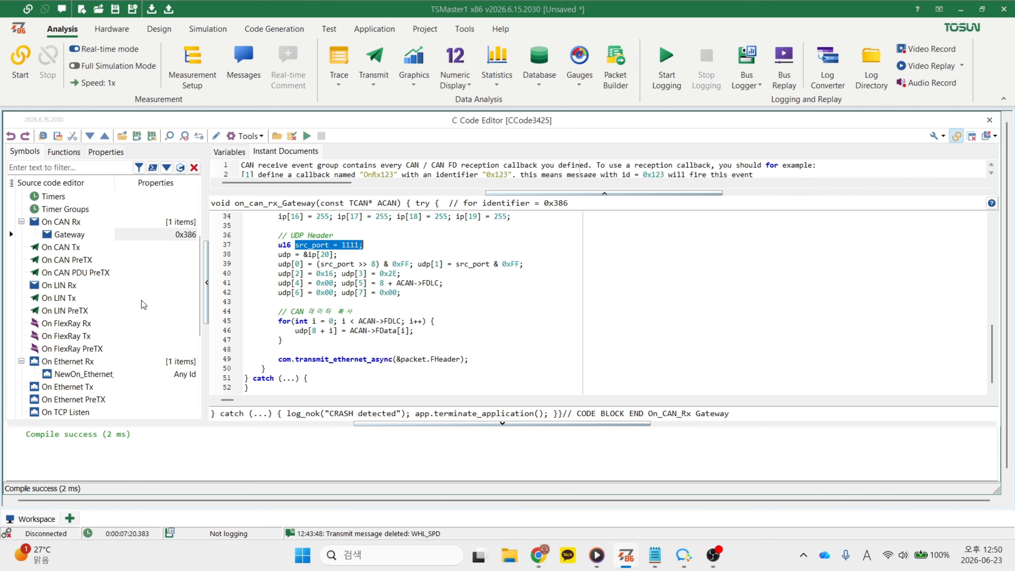
pyautogui.click(94, 375)
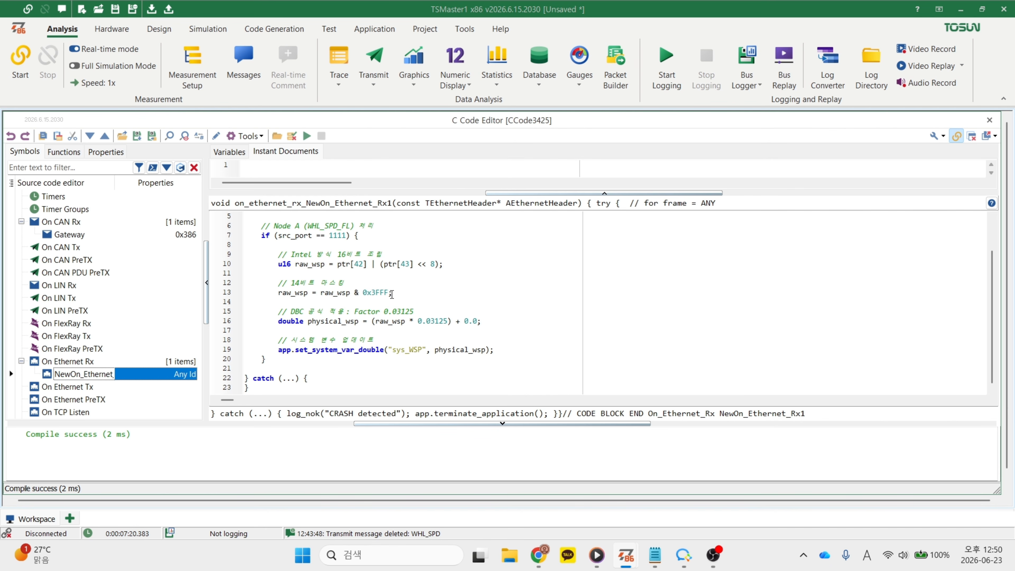
pyautogui.scroll(1, 322, 247)
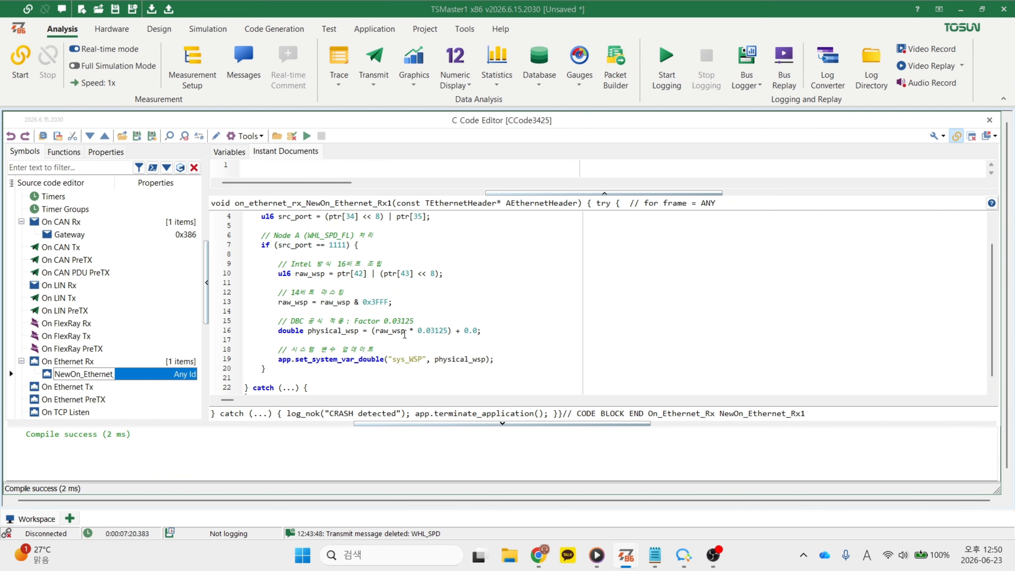
pyautogui.scroll(3, 331, 266)
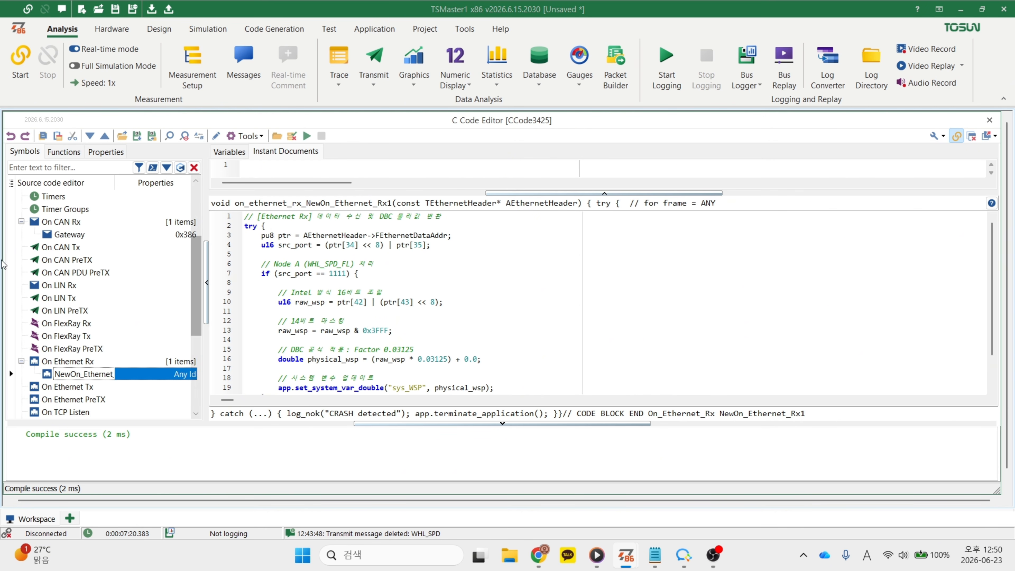
# Shrink the C Code Editor and show the CAN Database beside it, resized to fit the free half of the workspace.
pyautogui.moveTo(5, 258); pyautogui.dragTo(427, 258)
pyautogui.click(539, 64)
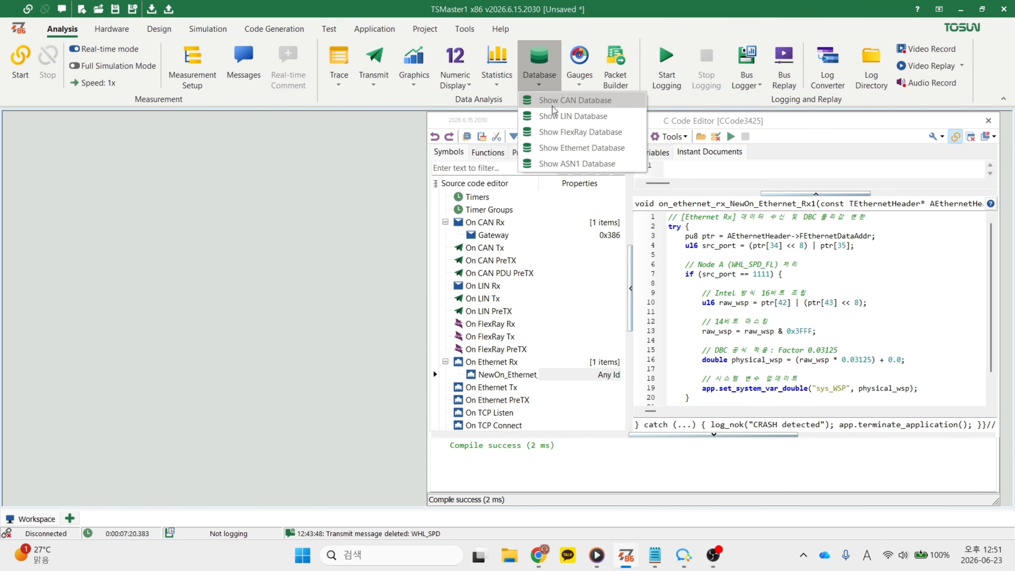
pyautogui.click(560, 101)
pyautogui.moveTo(392, 153); pyautogui.dragTo(294, 128)
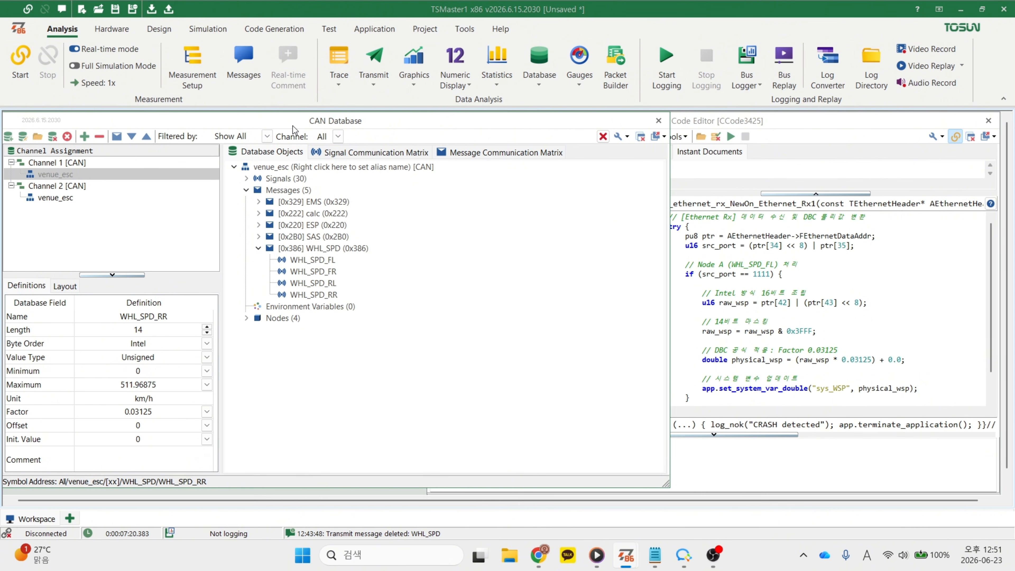
pyautogui.moveTo(656, 484); pyautogui.dragTo(440, 494)
# Compare the WHL_SPD_FL byte order, length, factor and offset with the Ethernet Rx conversion code, and check the system variables.
pyautogui.click(318, 259)
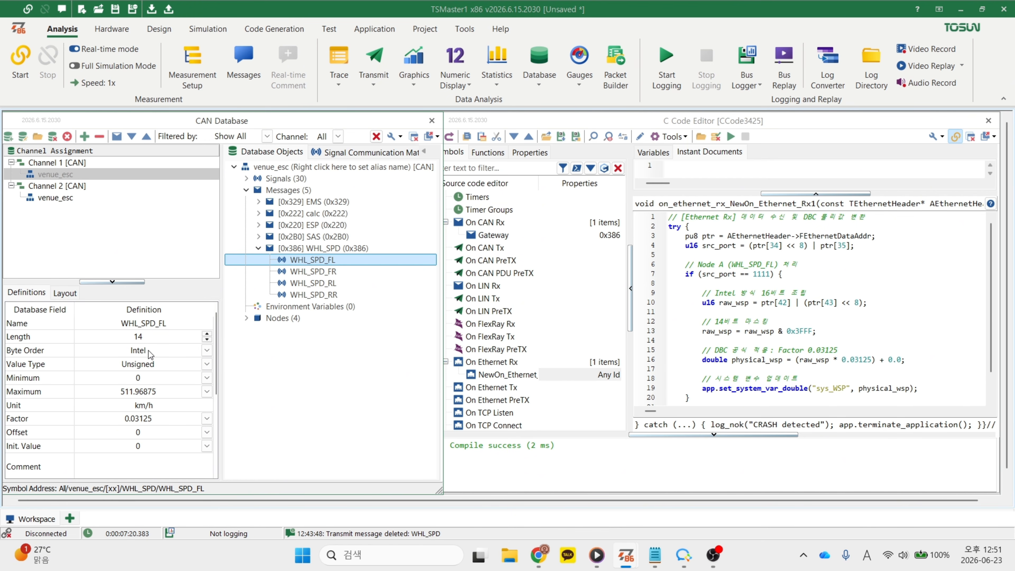
pyautogui.click(120, 420)
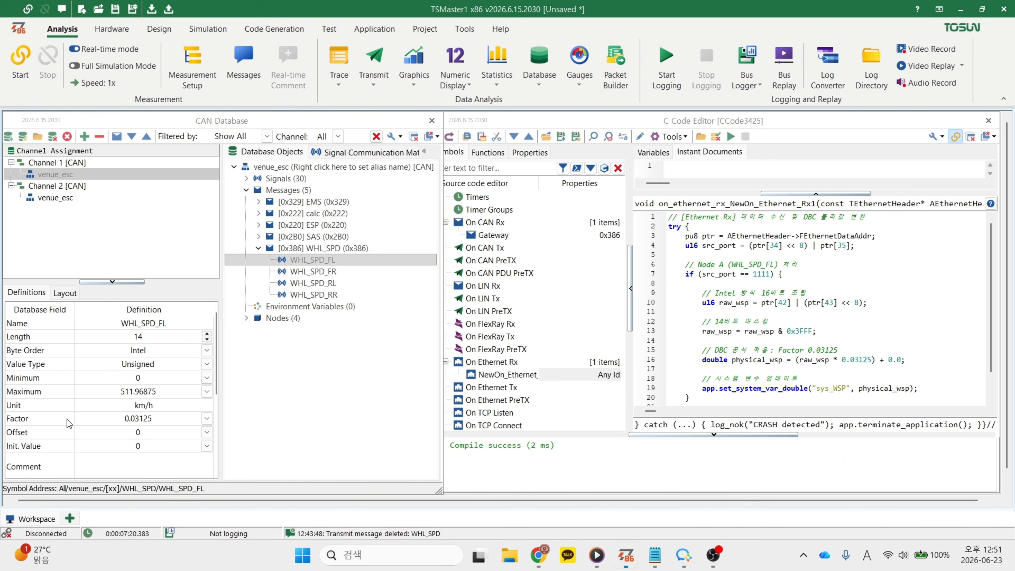
pyautogui.click(67, 435)
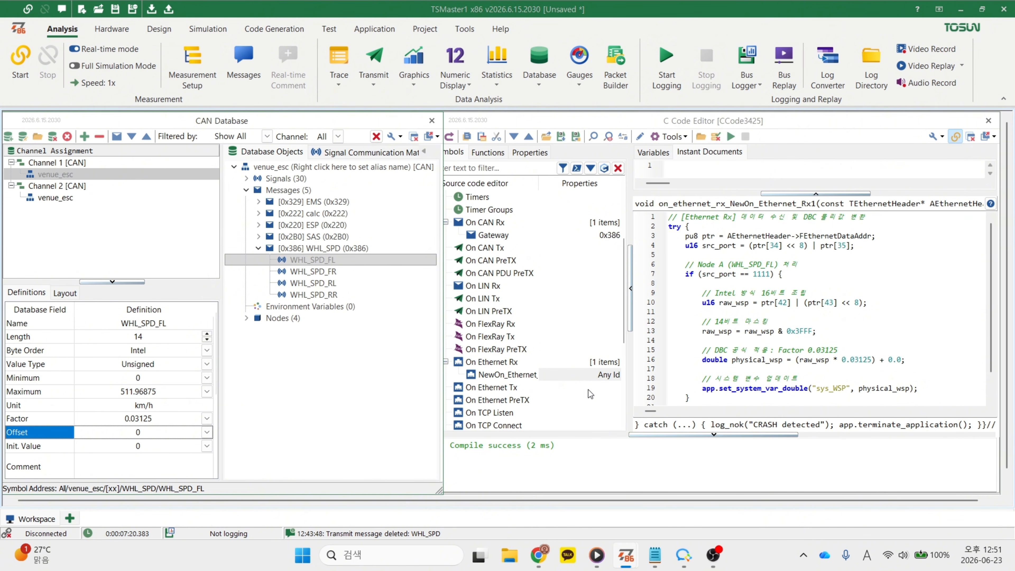
pyautogui.moveTo(702, 303); pyautogui.dragTo(873, 306)
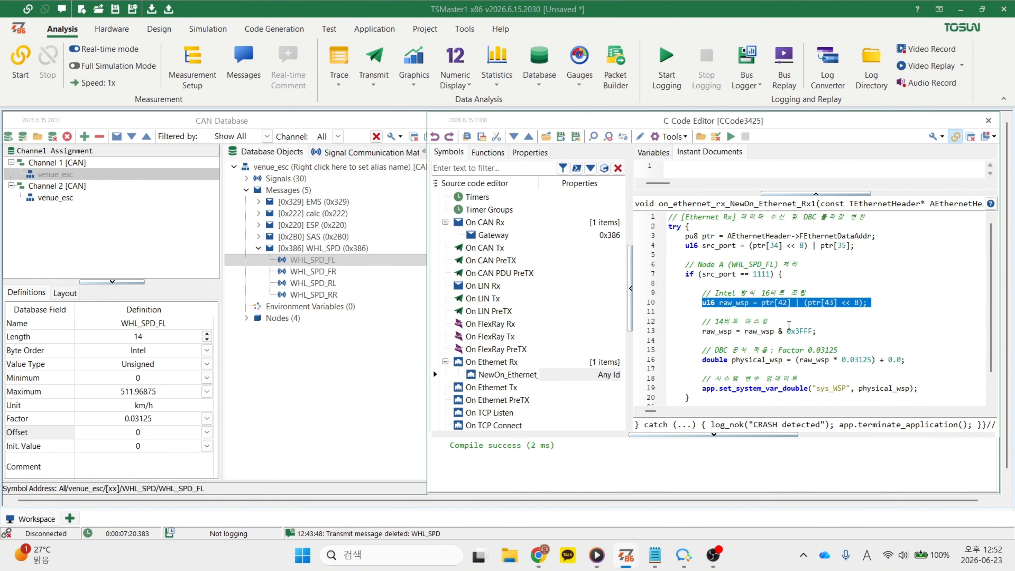
pyautogui.moveTo(704, 332); pyautogui.dragTo(823, 331)
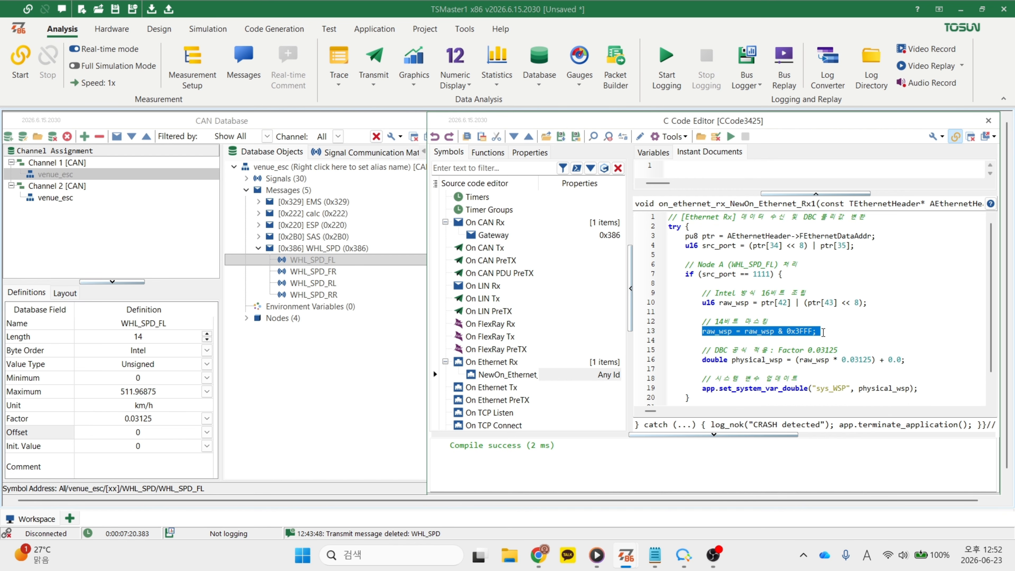
pyautogui.click(714, 366)
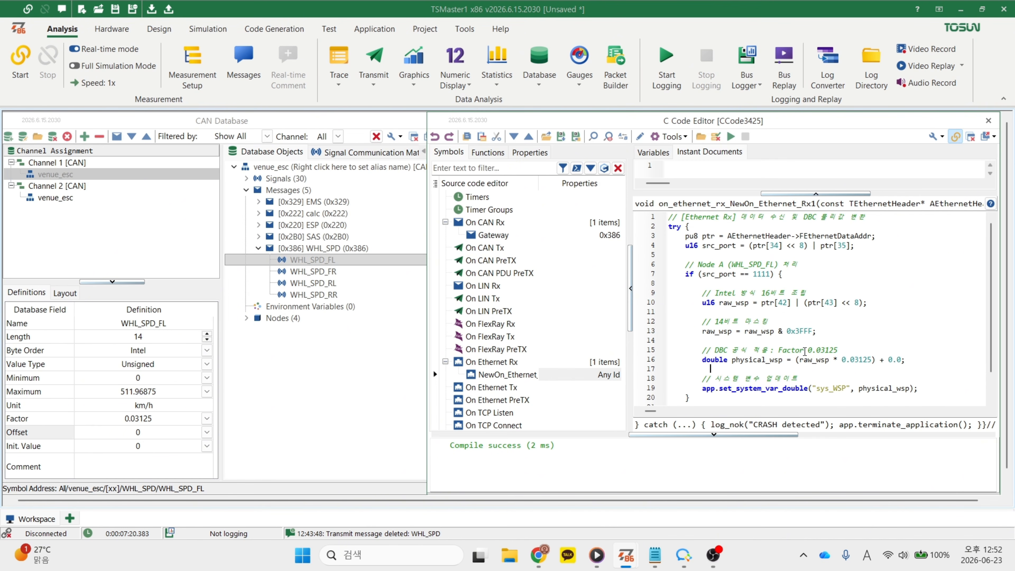
pyautogui.moveTo(919, 360); pyautogui.dragTo(706, 359)
pyautogui.click(773, 368)
pyautogui.scroll(-1, 773, 369)
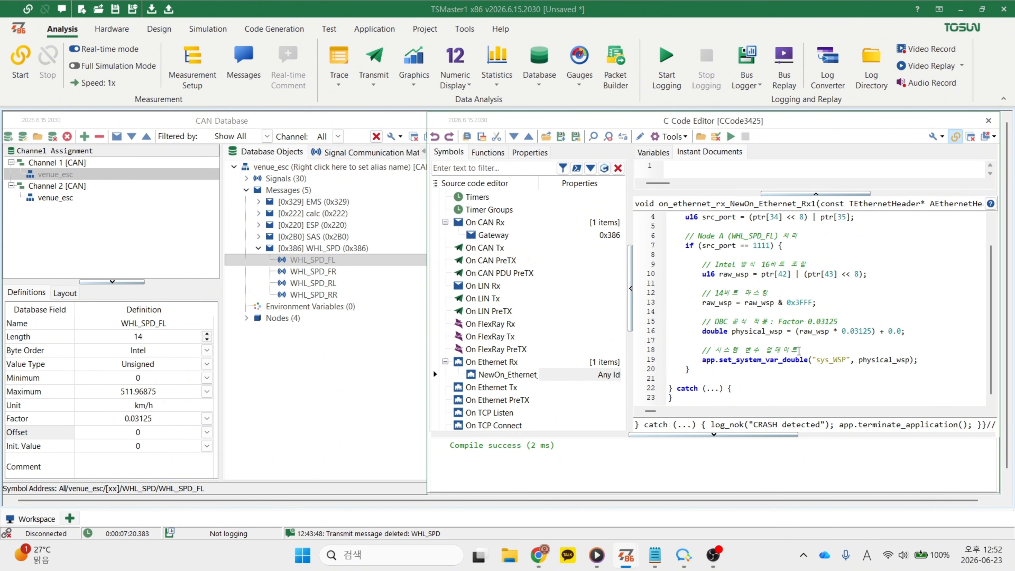
pyautogui.click(208, 29)
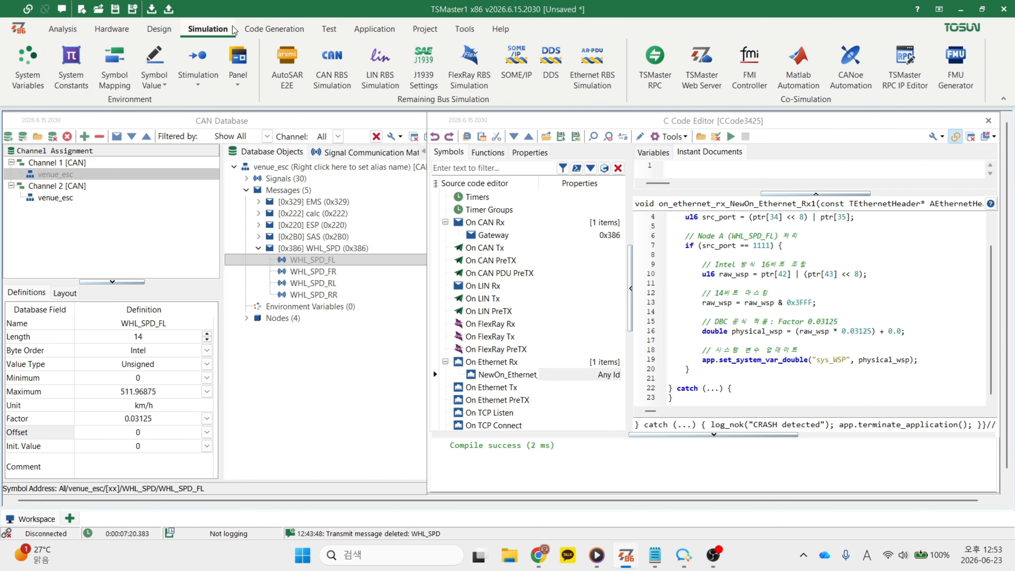
pyautogui.click(38, 78)
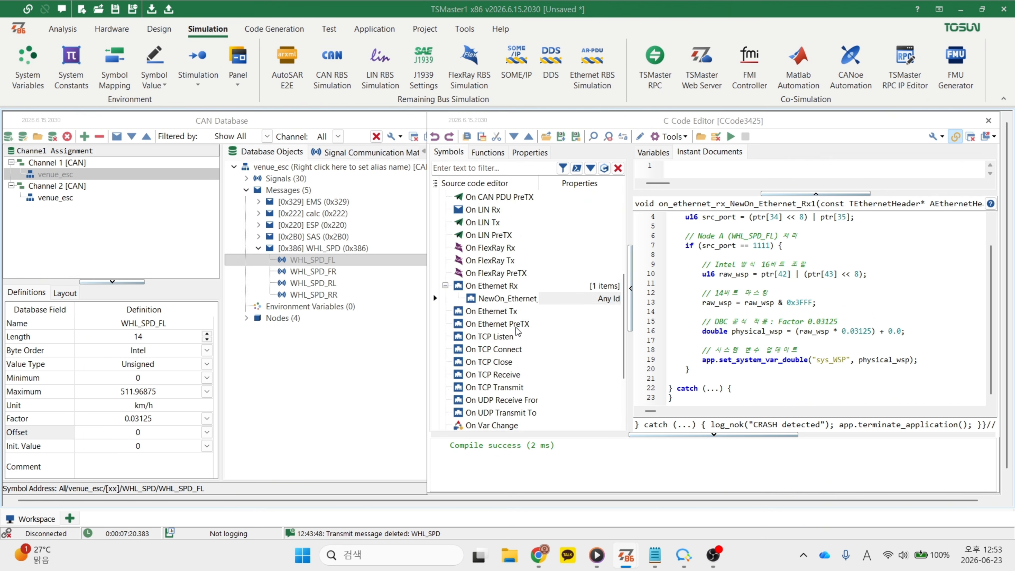
# Compile and run the C mini program and start the measurement.
pyautogui.scroll(5, 518, 331)
pyautogui.click(731, 136)
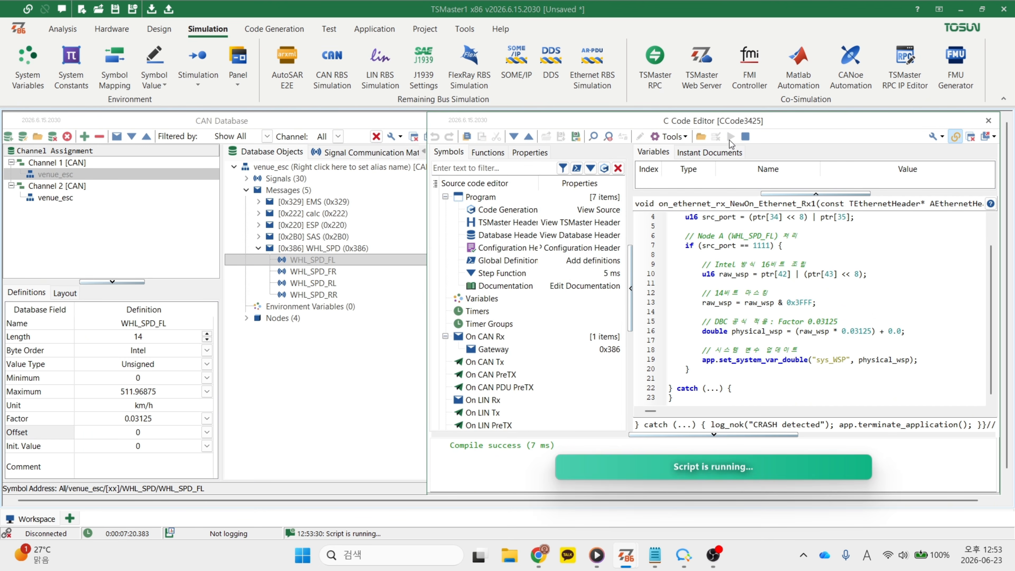
pyautogui.click(27, 10)
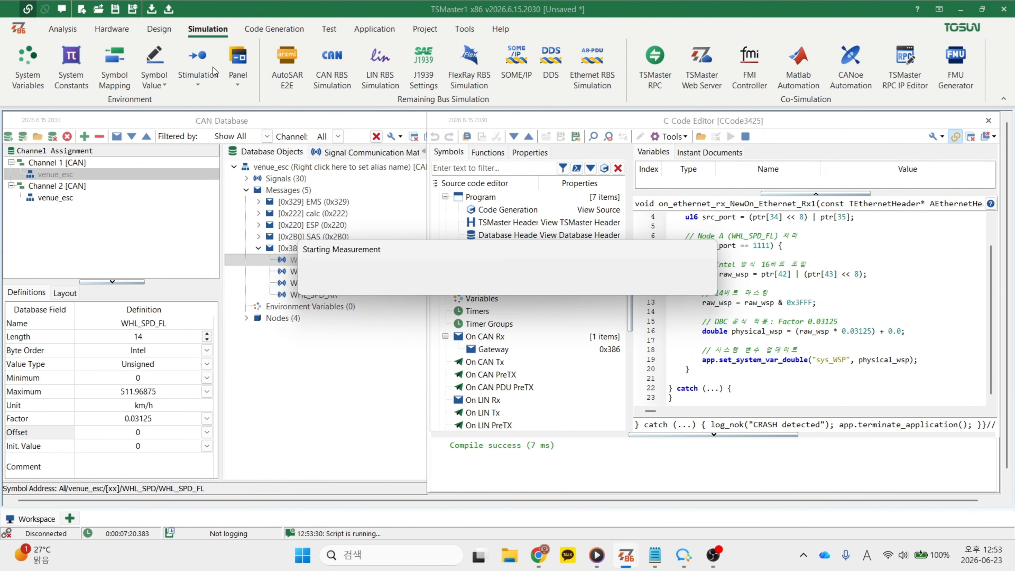
# Open the existing CAN / CAN FD Trace and Ethernet Trace windows and resize them into a vertical stack of equal width.
pyautogui.click(338, 64)
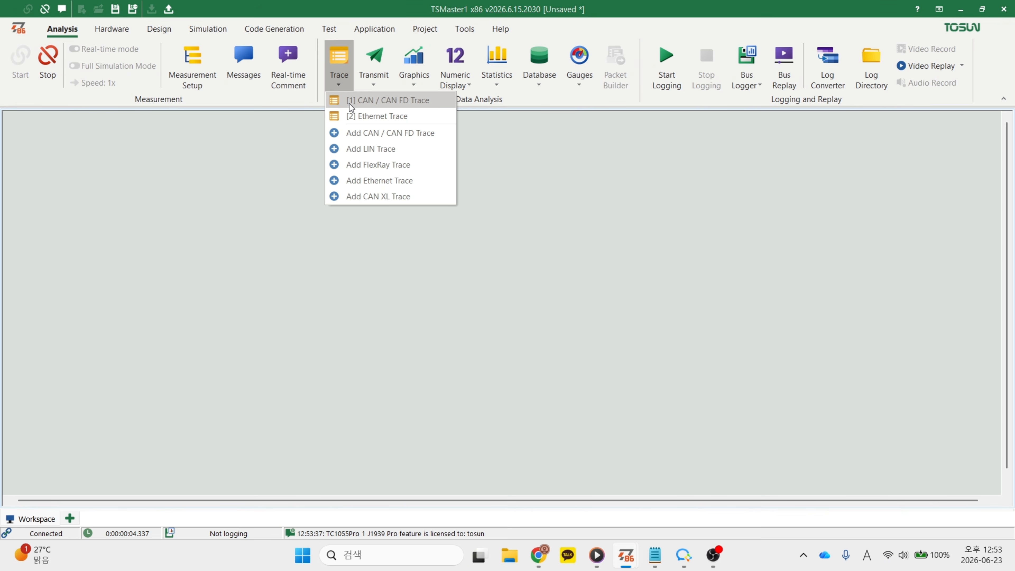
pyautogui.click(344, 100)
pyautogui.click(336, 80)
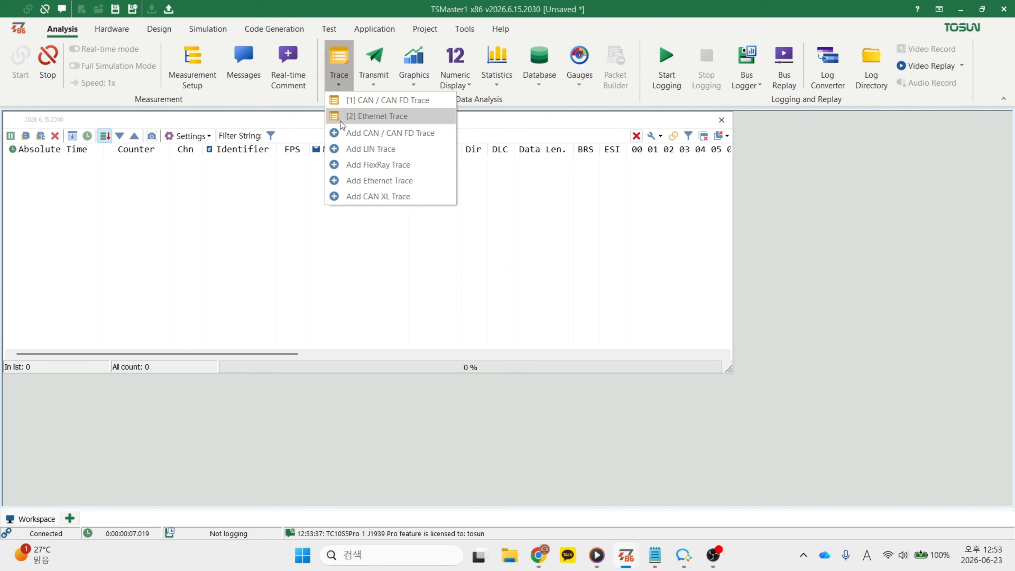
pyautogui.click(345, 122)
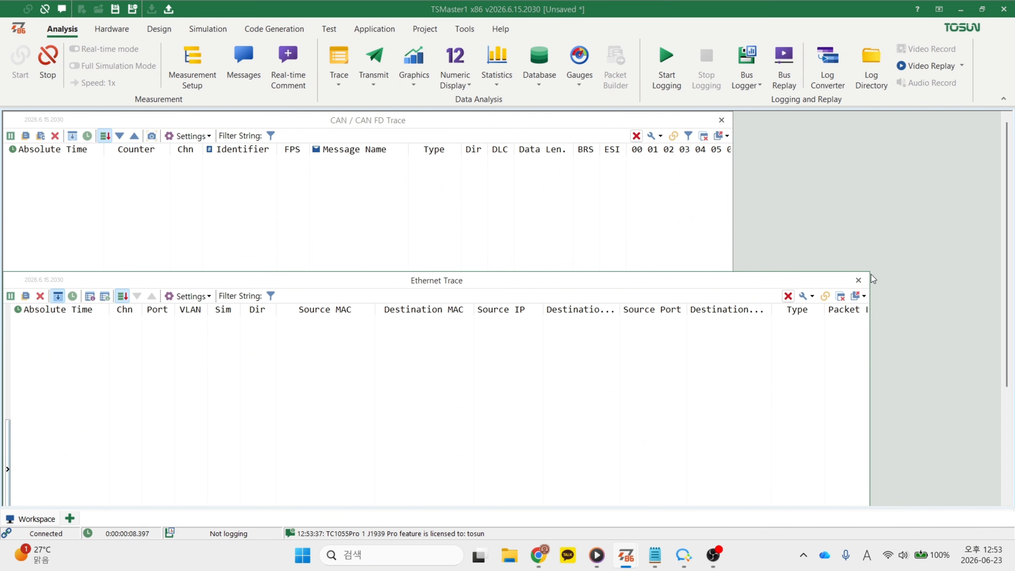
pyautogui.moveTo(870, 273)
pyautogui.mouseDown()
pyautogui.moveTo(573, 304)
pyautogui.moveTo(543, 283)
pyautogui.mouseUp()
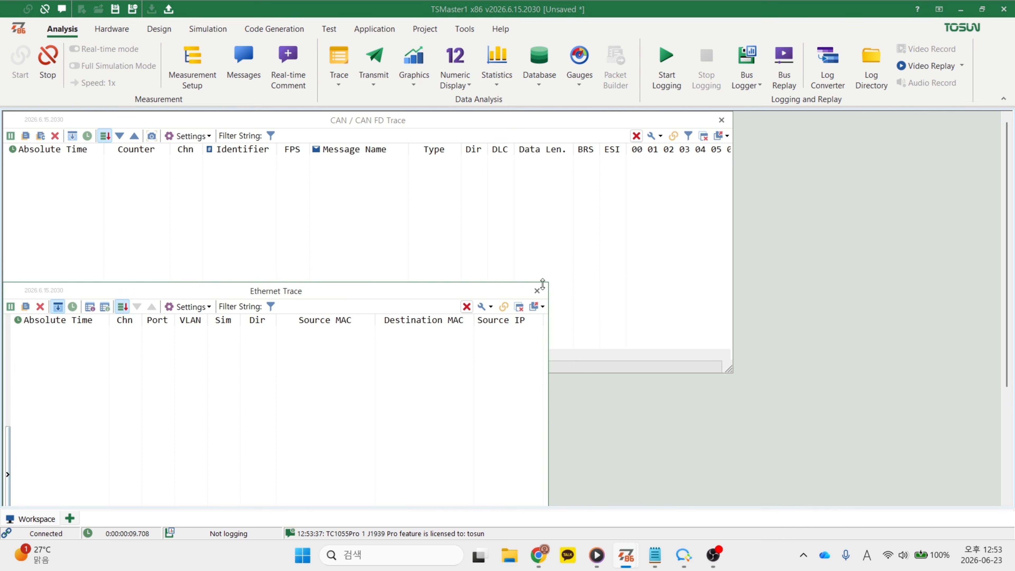
pyautogui.moveTo(728, 369)
pyautogui.mouseDown()
pyautogui.moveTo(544, 267)
pyautogui.moveTo(546, 278)
pyautogui.mouseUp()
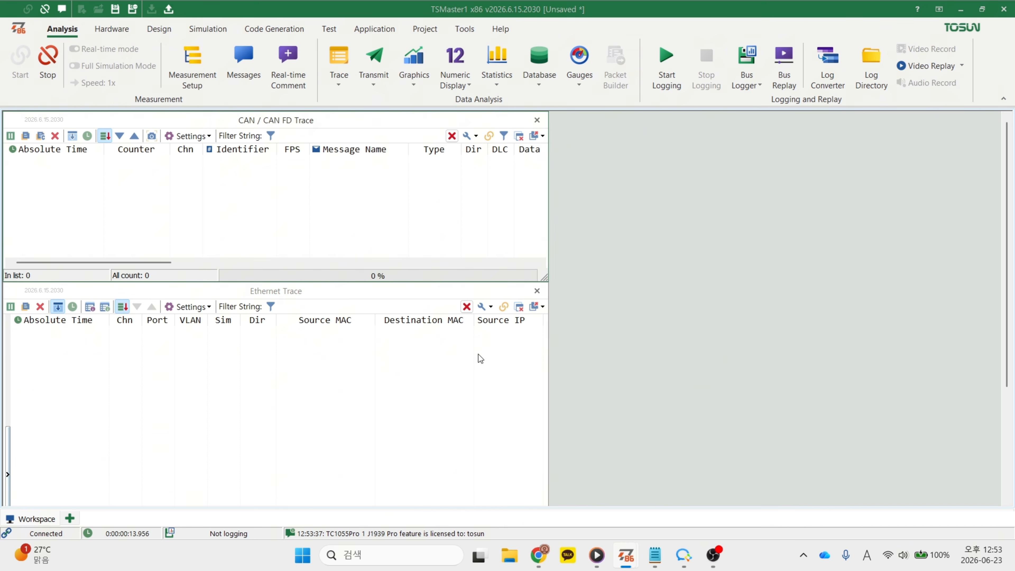
# Open the existing Graphics window and narrow it to sit beside the two trace windows without covering them.
pyautogui.click(411, 91)
pyautogui.click(417, 76)
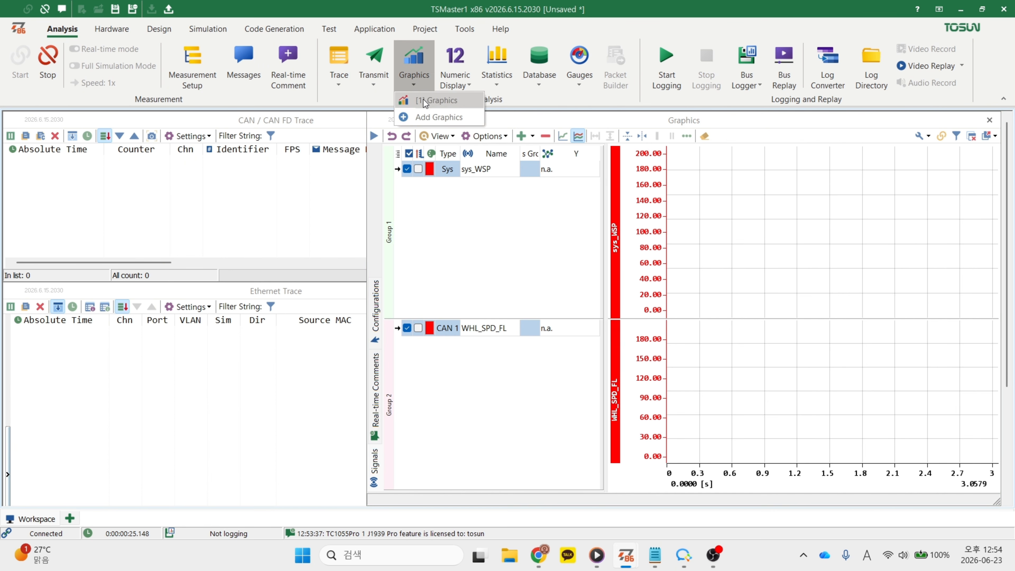
pyautogui.click(367, 195)
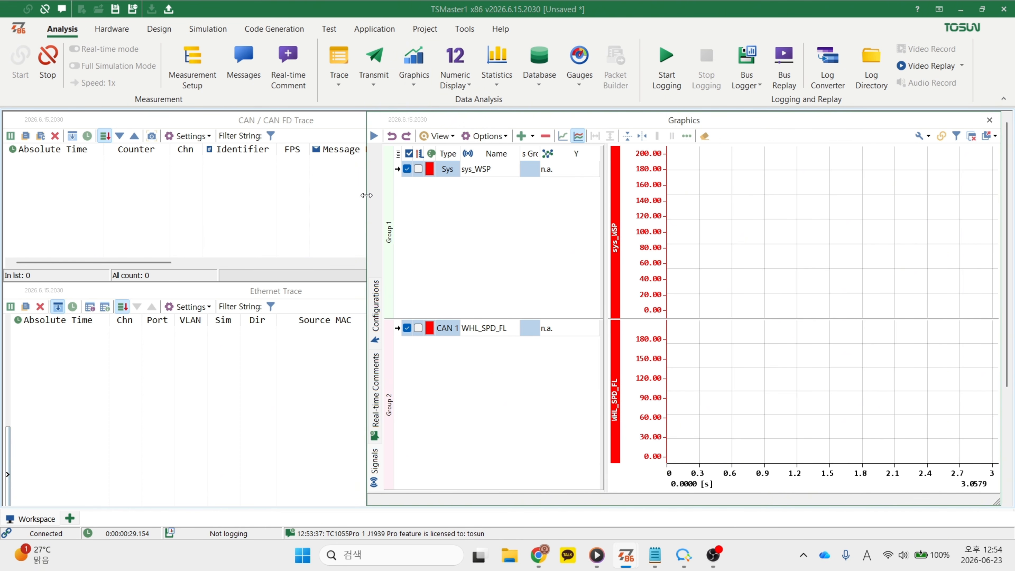
pyautogui.moveTo(366, 195); pyautogui.dragTo(556, 187)
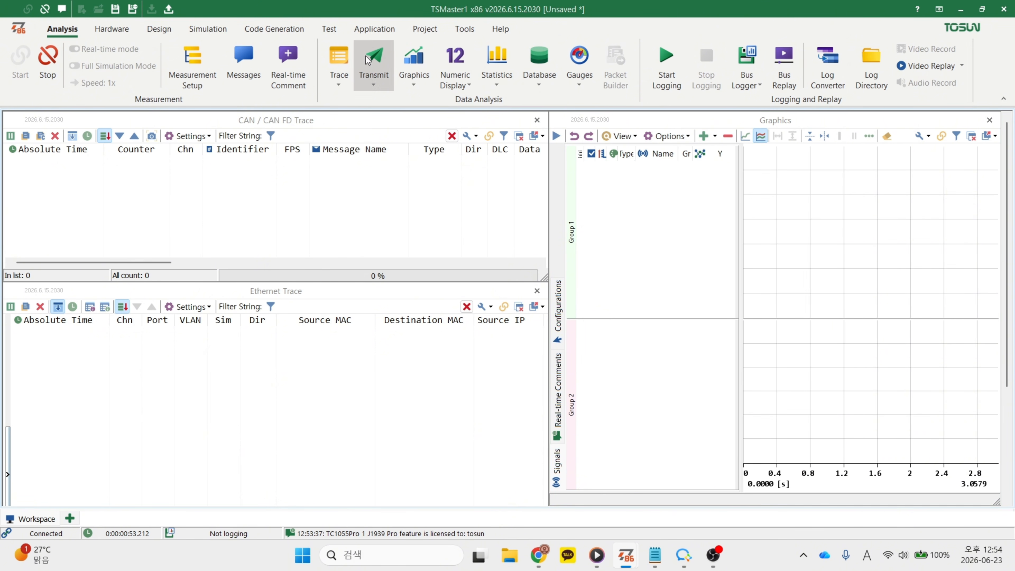
# Start the 20 ms periodic transmission of WHL_SPD from the existing CAN / CAN FD Transmit window, and close that window.
pyautogui.click(373, 80)
pyautogui.click(380, 102)
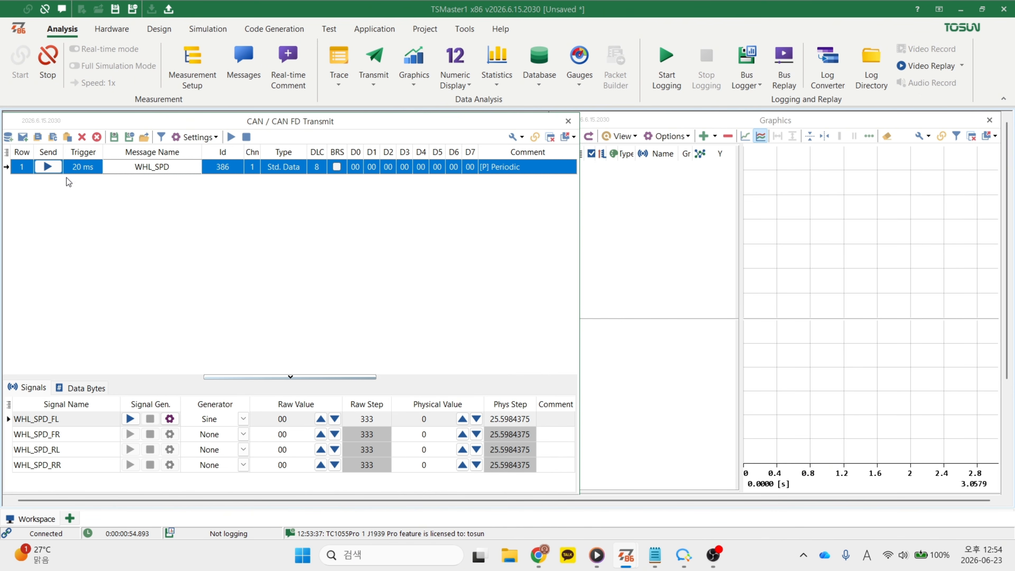
pyautogui.click(56, 171)
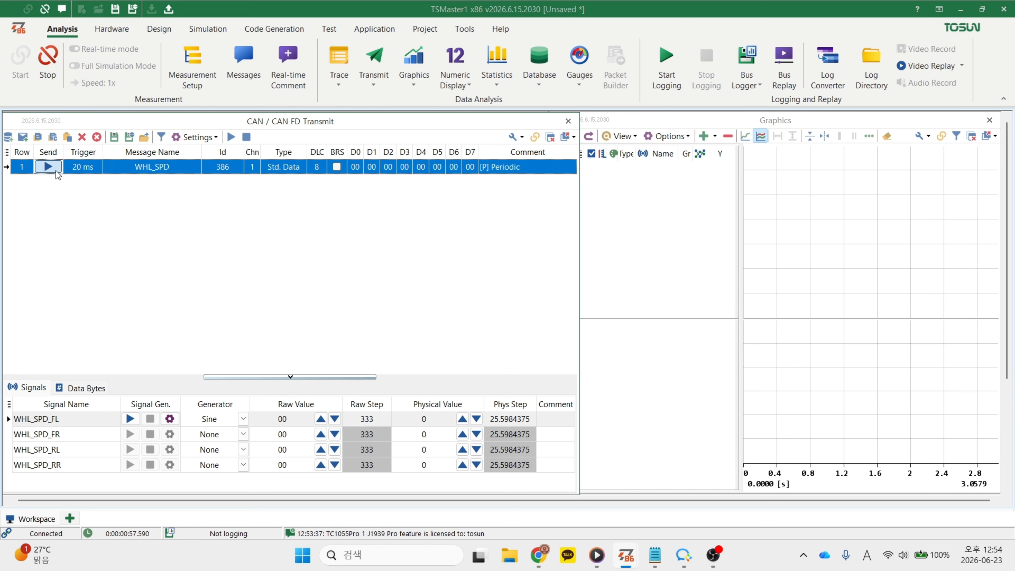
pyautogui.click(48, 167)
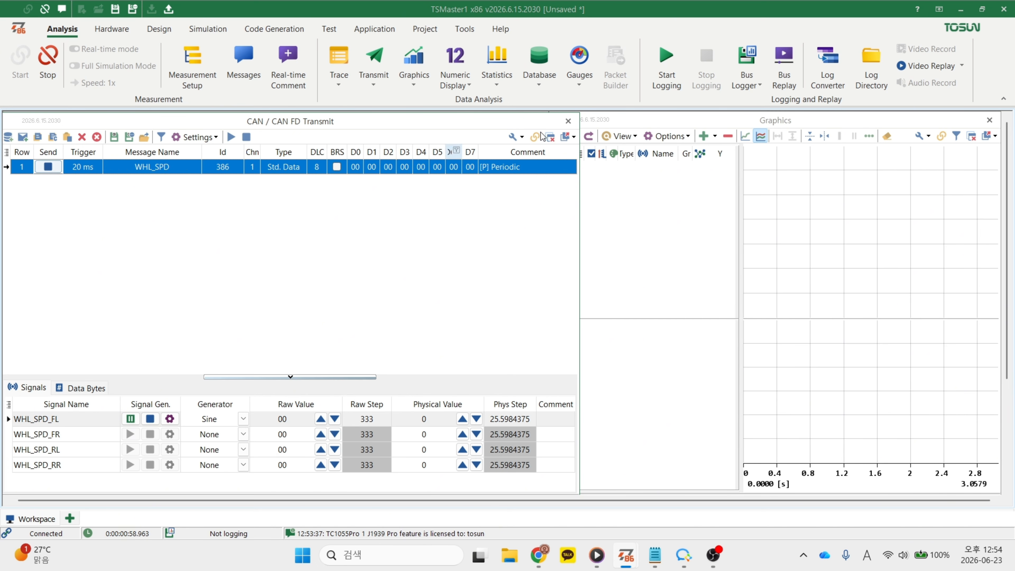
pyautogui.click(569, 121)
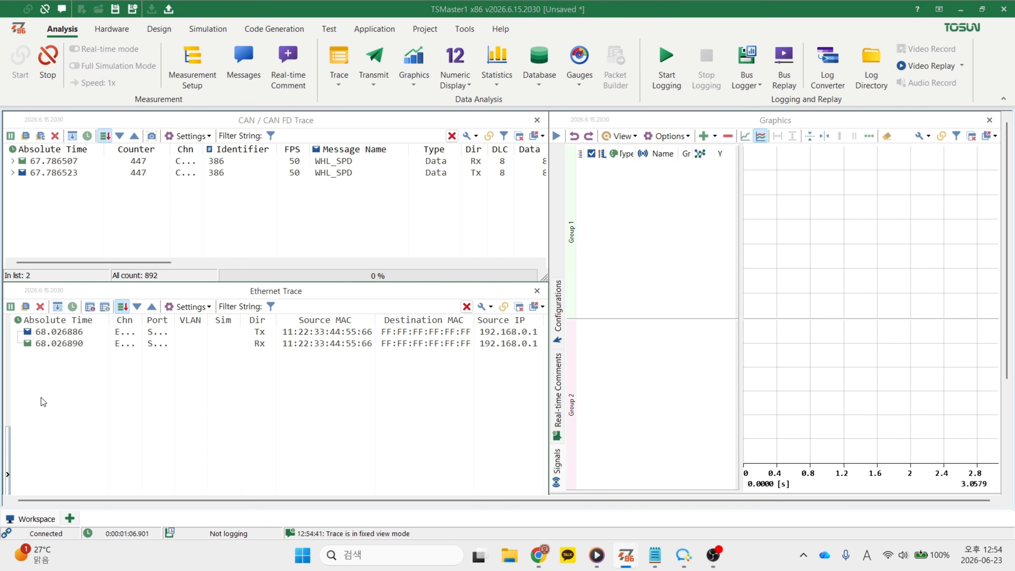
# Show the Detail View in the Ethernet Trace and inspect the received packet's ports, type, packet length and interpretation.
pyautogui.moveTo(7, 461); pyautogui.dragTo(116, 461)
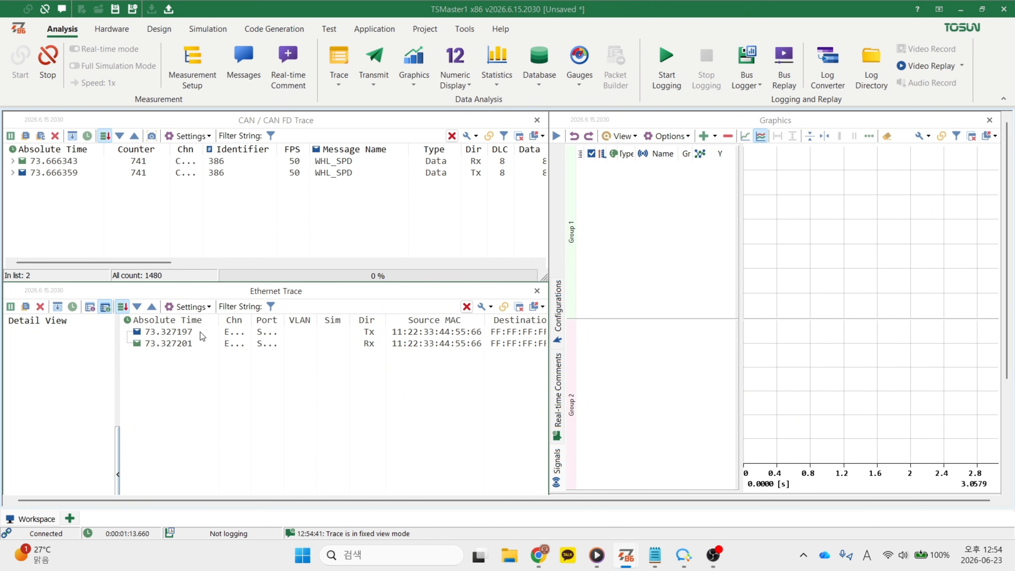
pyautogui.click(255, 344)
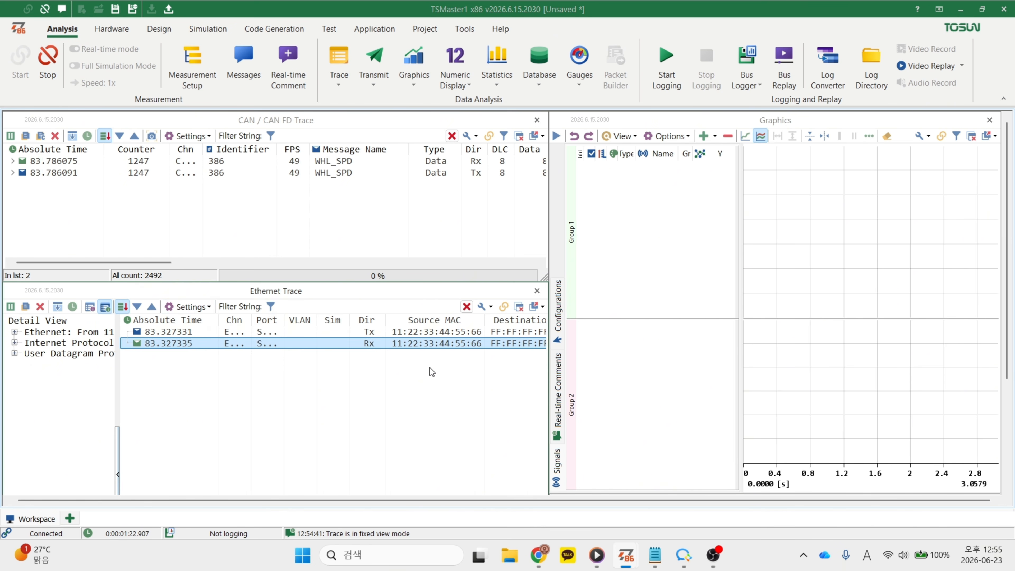
pyautogui.hscroll(8, 430, 367)
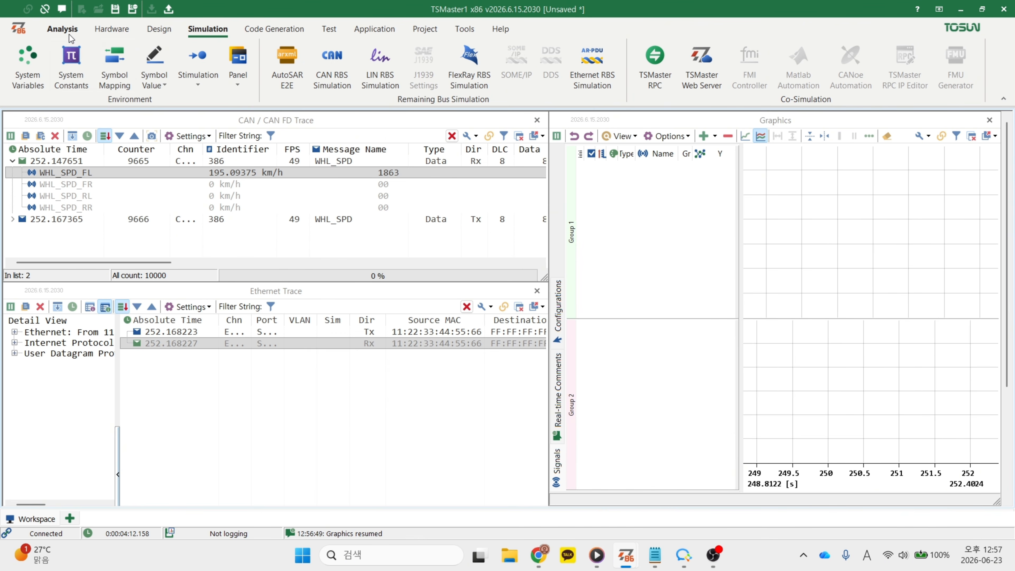
# Open System Variable Management and place it below the CAN trace to compare sys_WSP with WHL_SPD_FL.
pyautogui.click(68, 31)
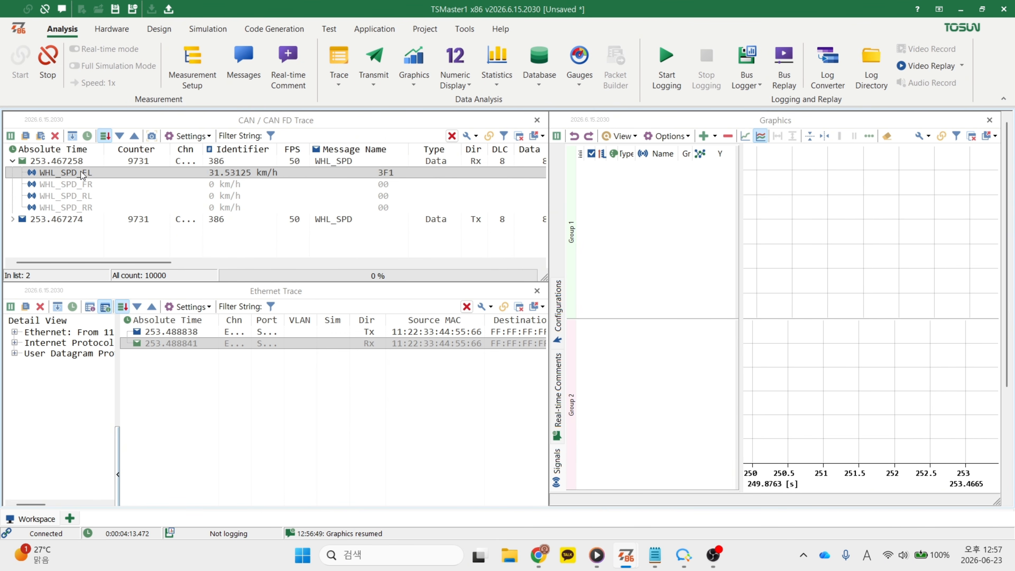
pyautogui.click(208, 29)
pyautogui.click(28, 64)
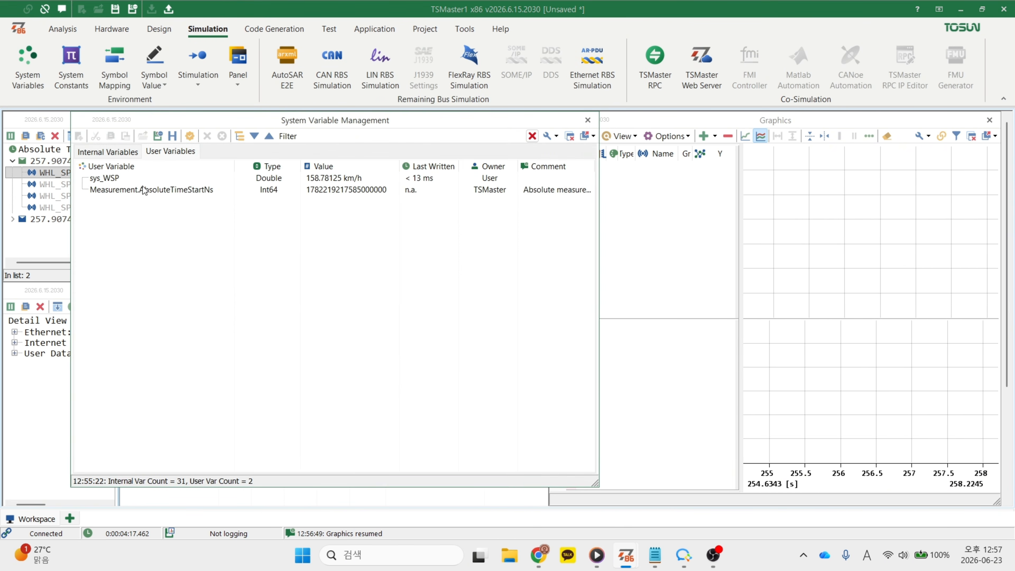
pyautogui.click(140, 180)
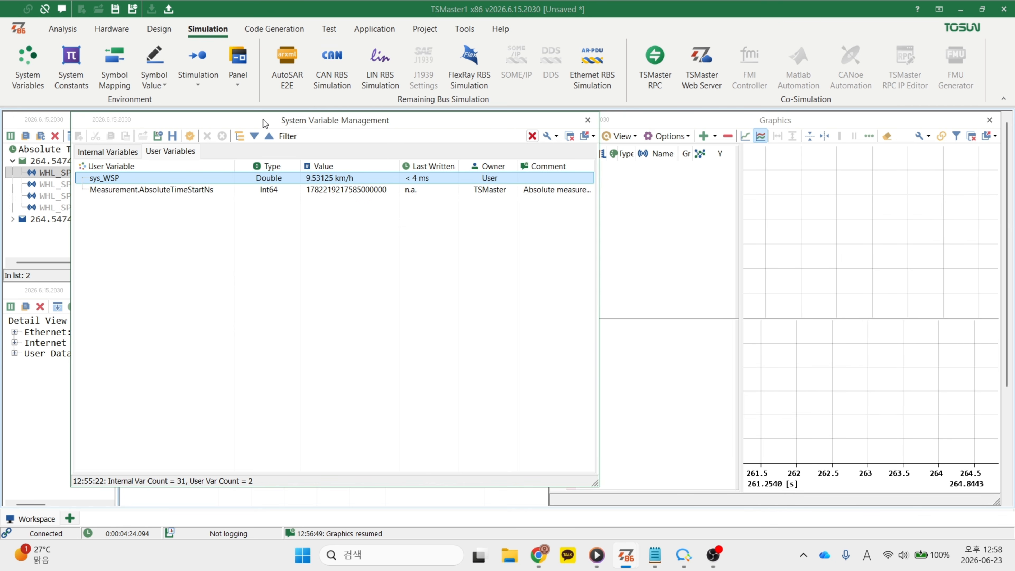
pyautogui.moveTo(260, 125); pyautogui.dragTo(210, 285)
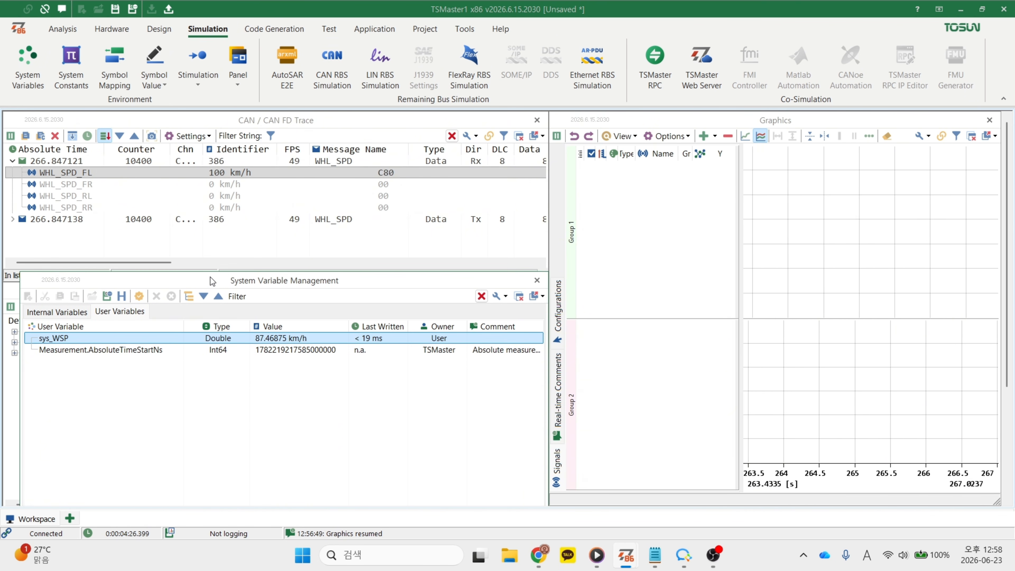
# Add the system variable sys_WSP to Group 2 and the CAN signal WHL_SPD_FL to Group 1 of the Graphics window.
pyautogui.moveTo(135, 341); pyautogui.dragTo(469, 356)
pyautogui.click(213, 340)
pyautogui.moveTo(214, 340); pyautogui.dragTo(659, 380)
pyautogui.moveTo(91, 179); pyautogui.dragTo(622, 223)
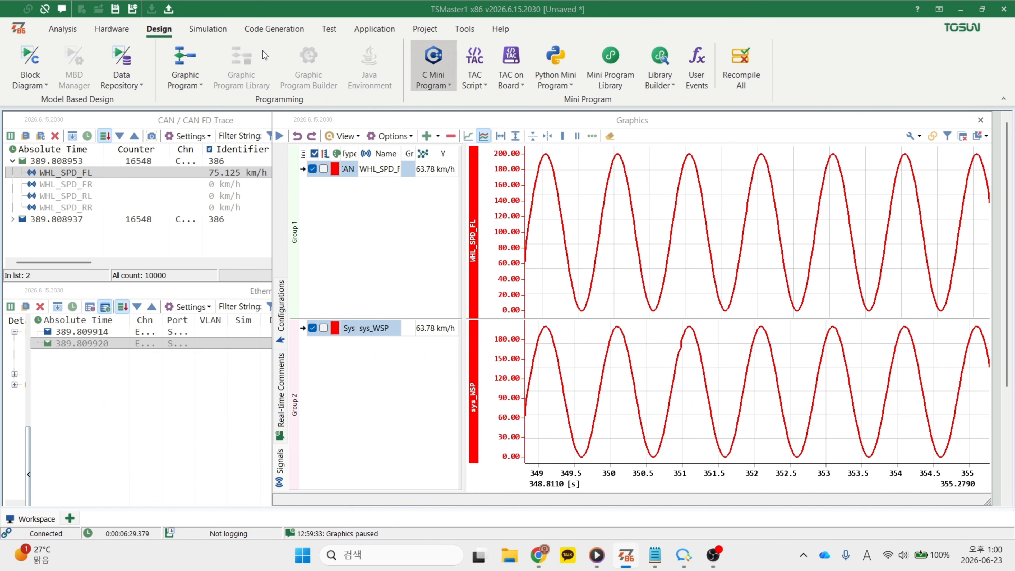
# Open the existing C Code Editor [CCode3425] and review how the Ethernet Rx code updates sys_WSP.
pyautogui.click(208, 29)
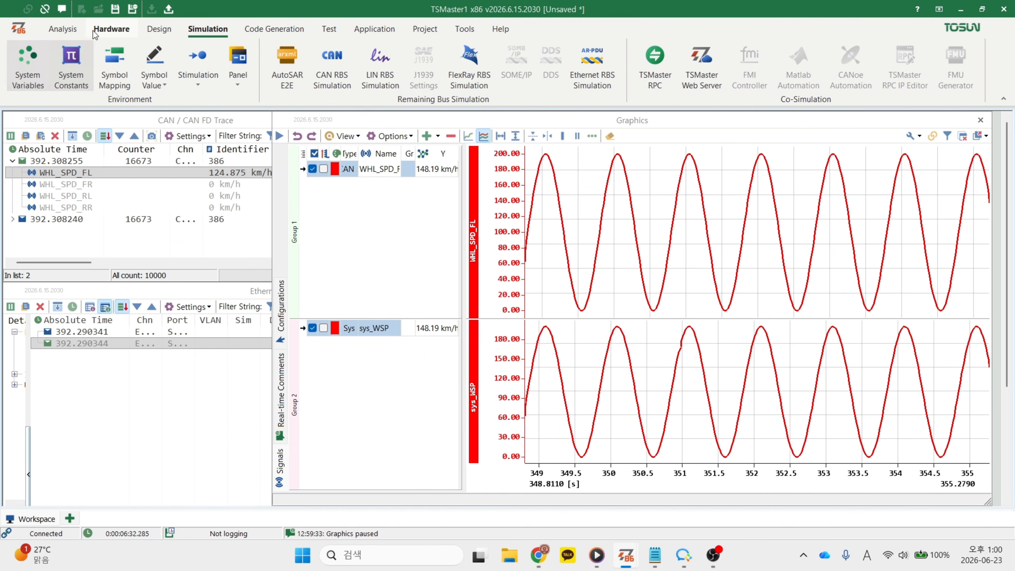
pyautogui.click(159, 29)
pyautogui.click(448, 82)
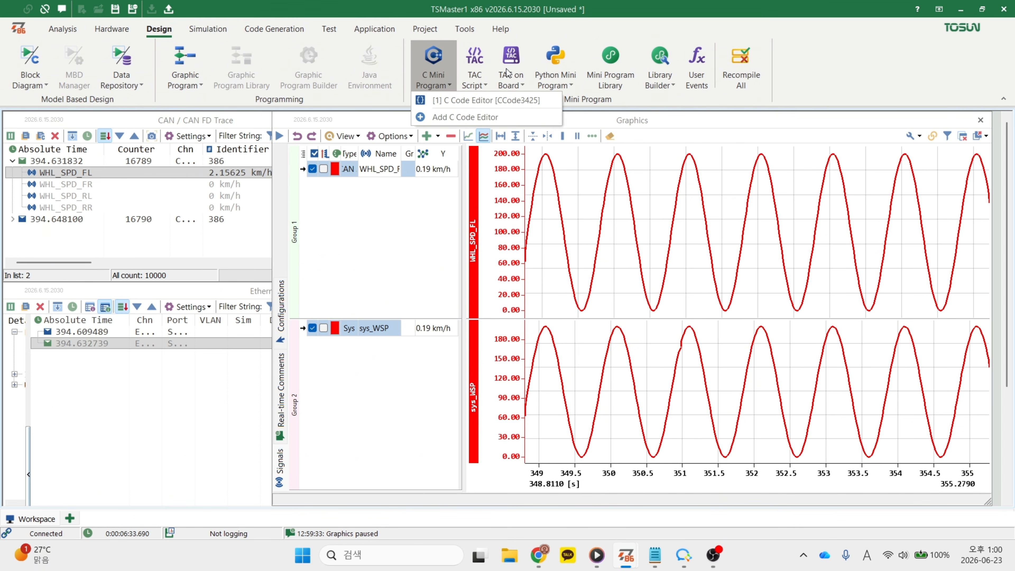
pyautogui.click(536, 63)
pyautogui.click(434, 76)
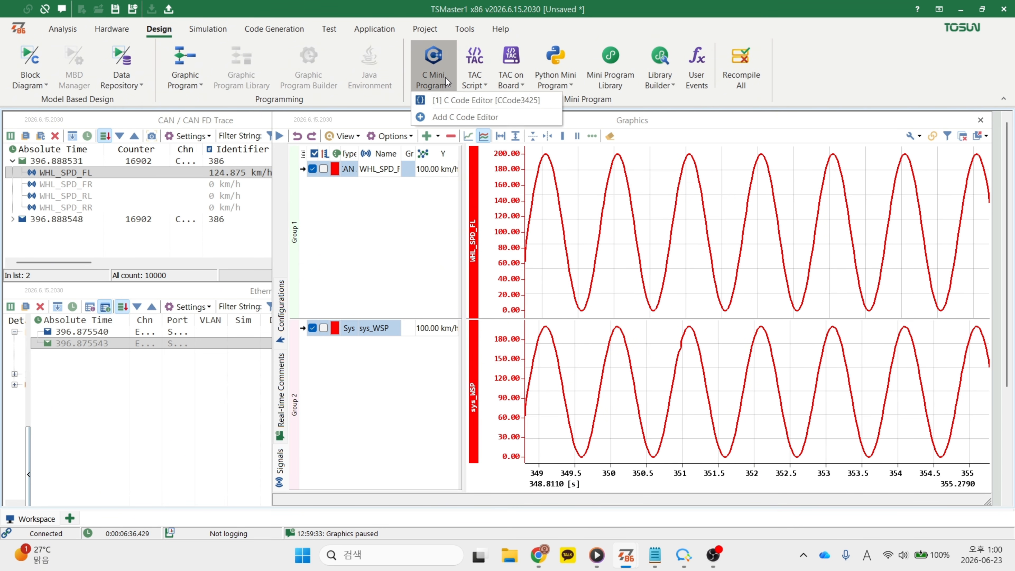
pyautogui.click(455, 95)
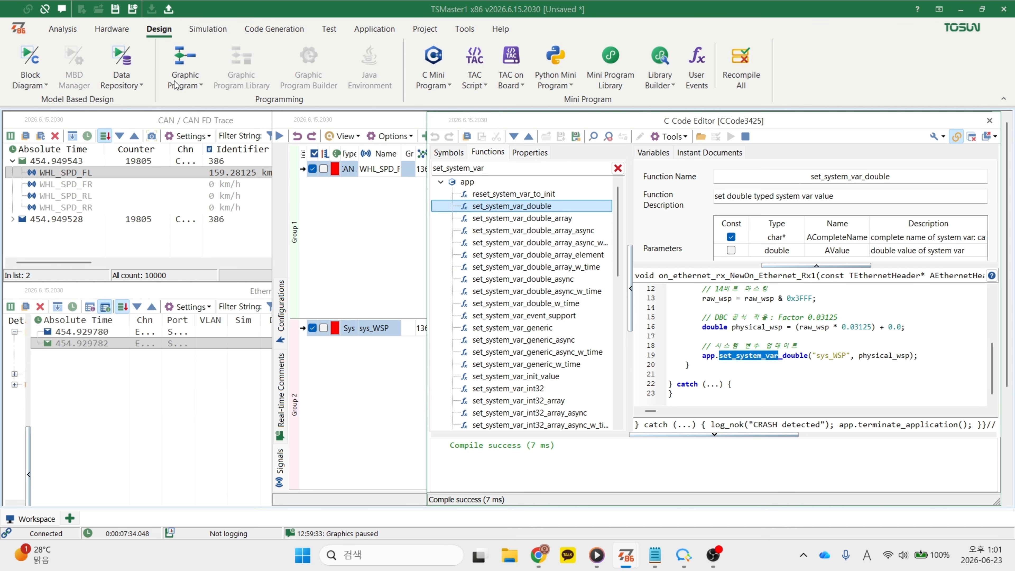
# Open System Variable Management, close the C Code Editor and examine the live value of the user variable sys_WSP.
pyautogui.click(208, 29)
pyautogui.click(32, 85)
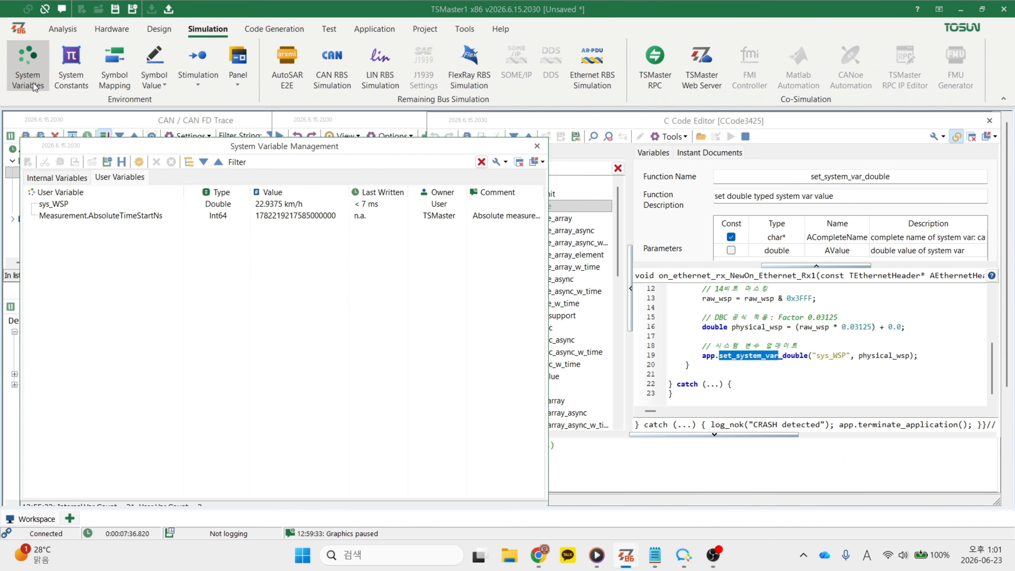
pyautogui.click(989, 121)
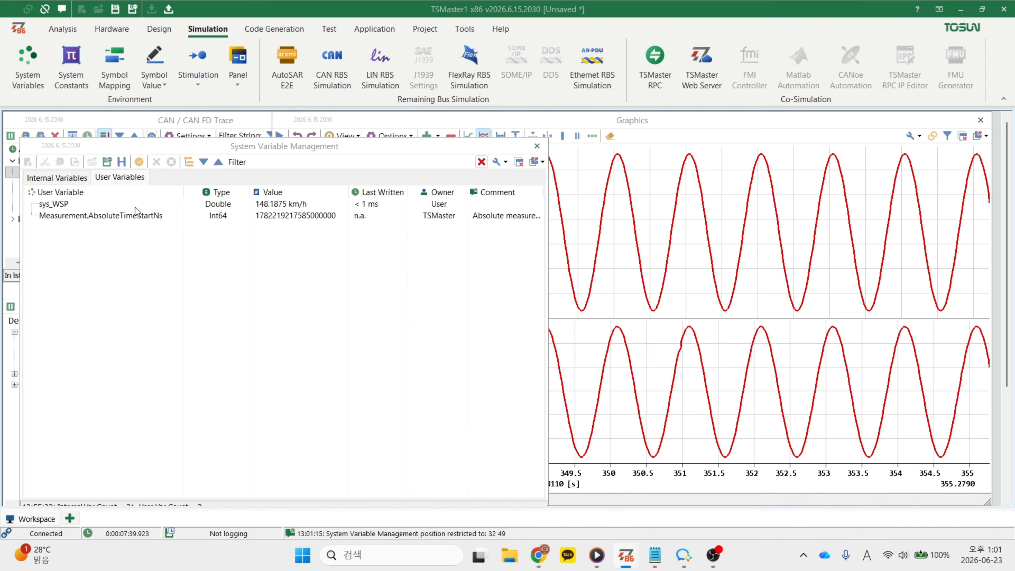
pyautogui.click(108, 200)
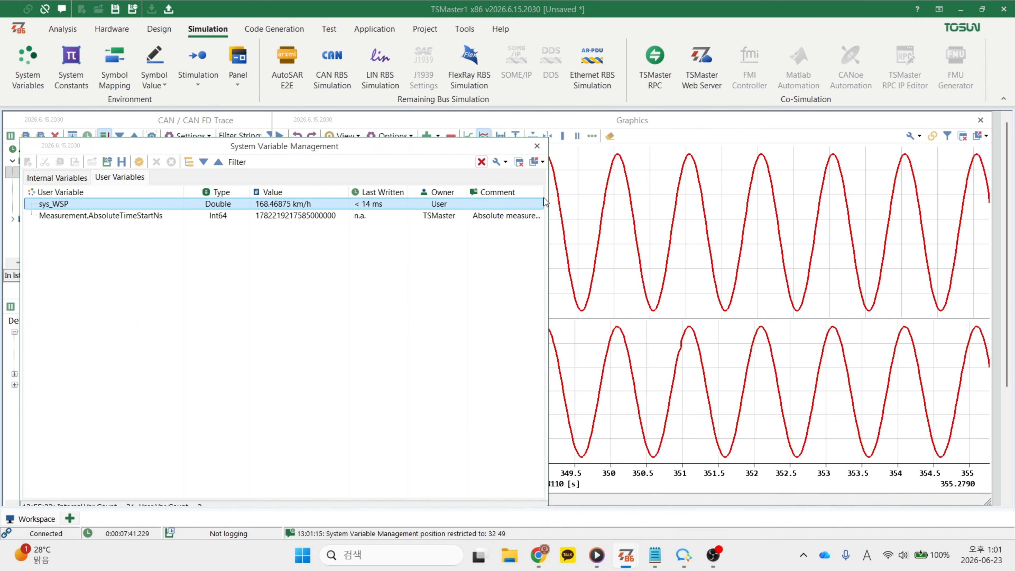
# Return to the Graphics window and open the Add System Variable selection for Group 1.
pyautogui.click(619, 223)
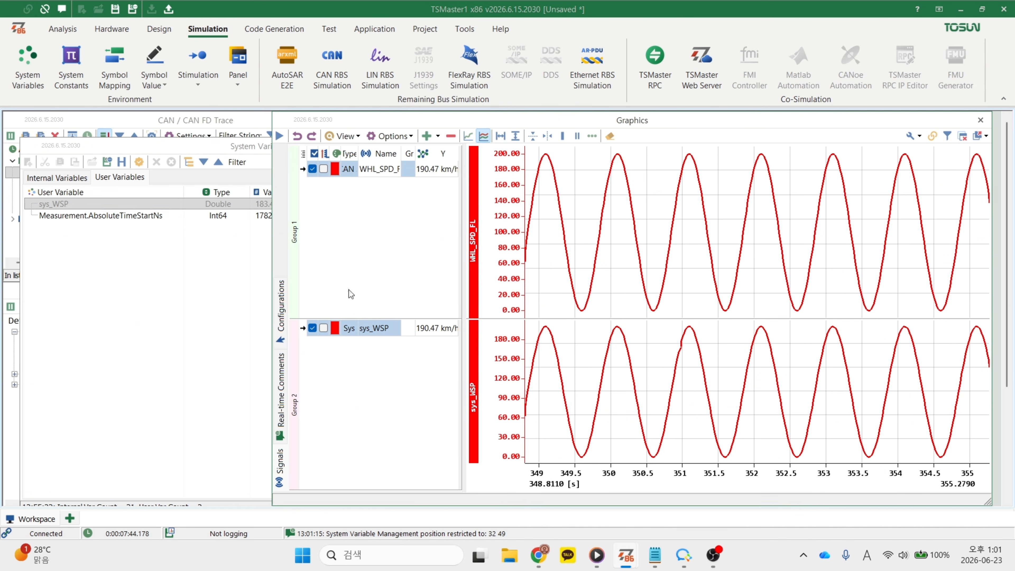
pyautogui.rightClick(358, 233)
pyautogui.click(336, 224)
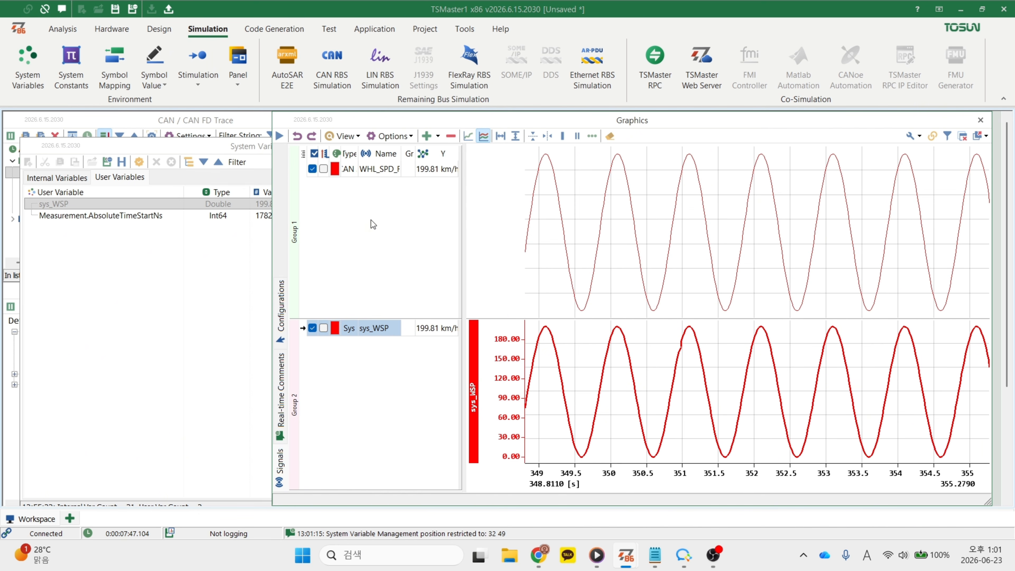
pyautogui.rightClick(363, 249)
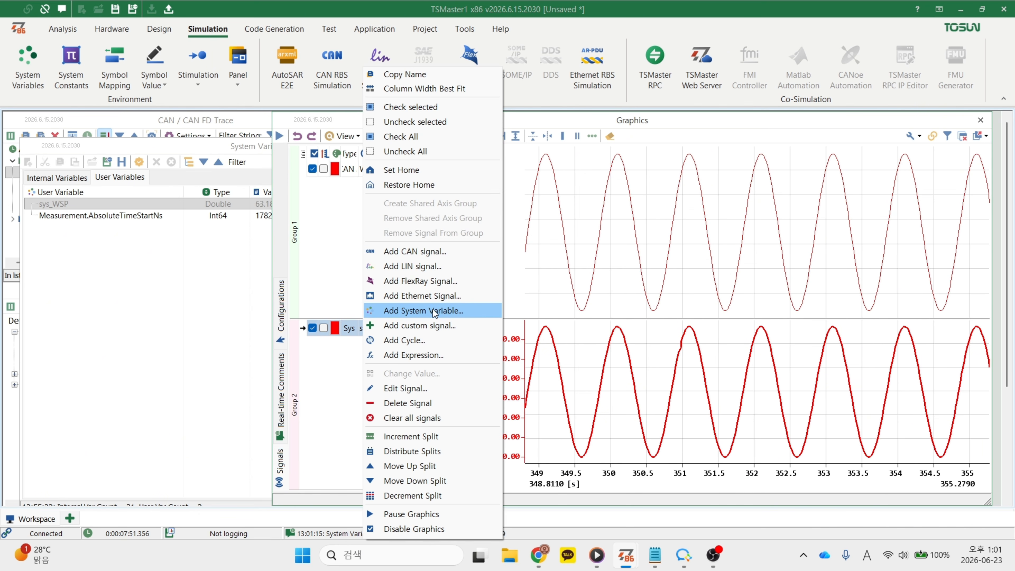
pyautogui.click(416, 311)
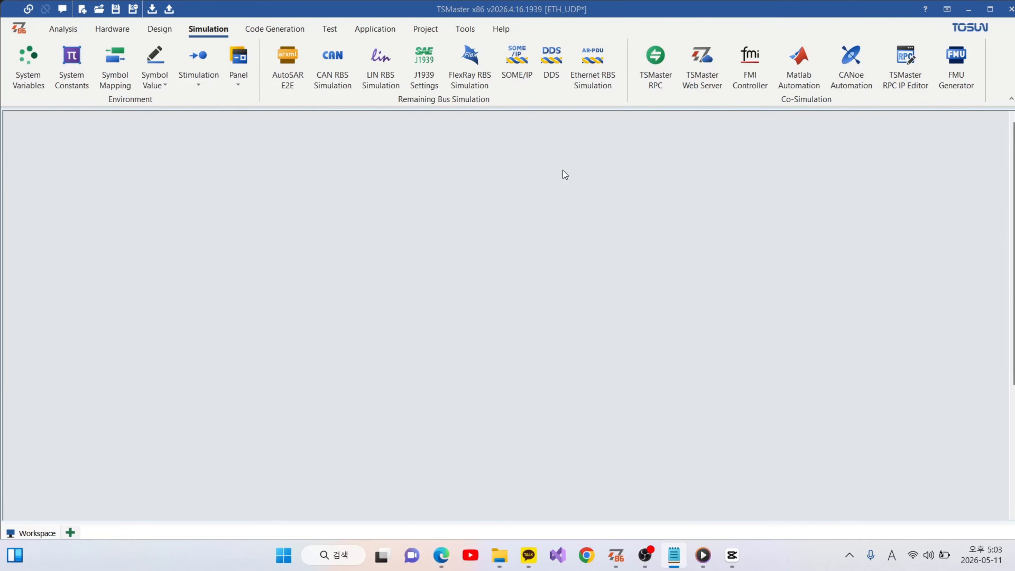
# Examine the Ethernet database down to the signals of DDSZCLLin10PartNrFr01SignalIPdu1 under the VLAN201BE Tx PDUs, and close the database window.
pyautogui.click(62, 29)
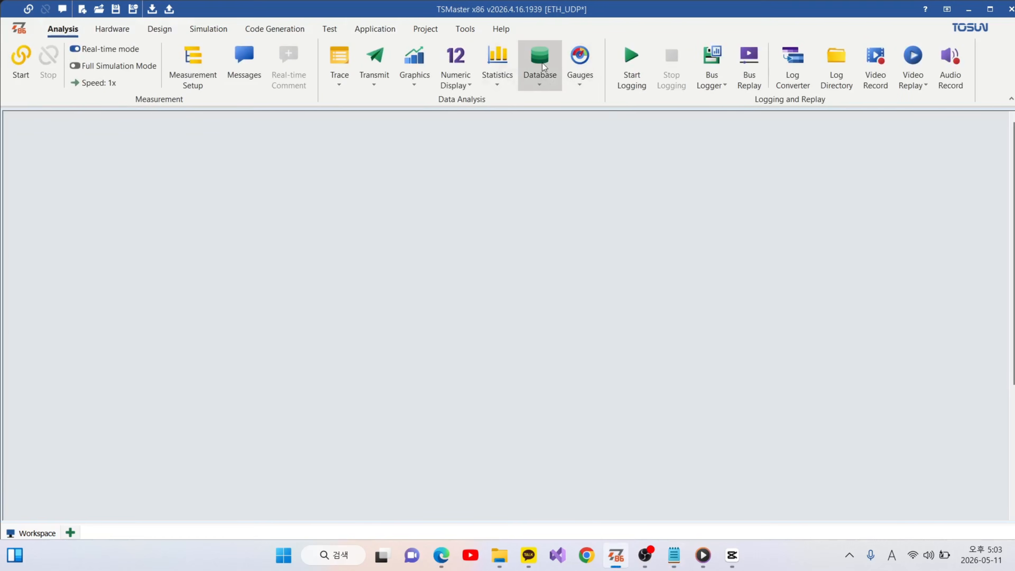
pyautogui.click(537, 67)
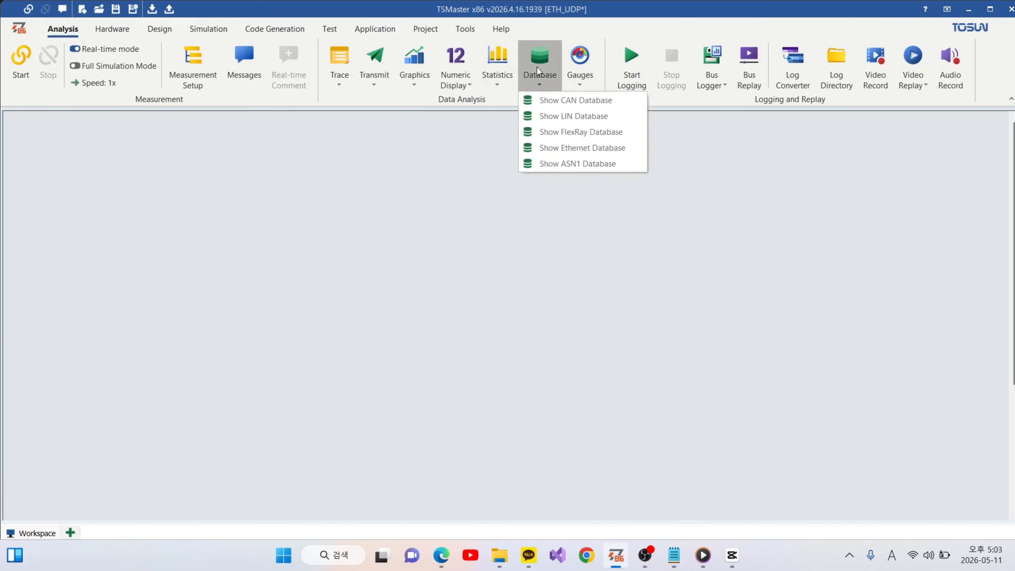
pyautogui.click(582, 148)
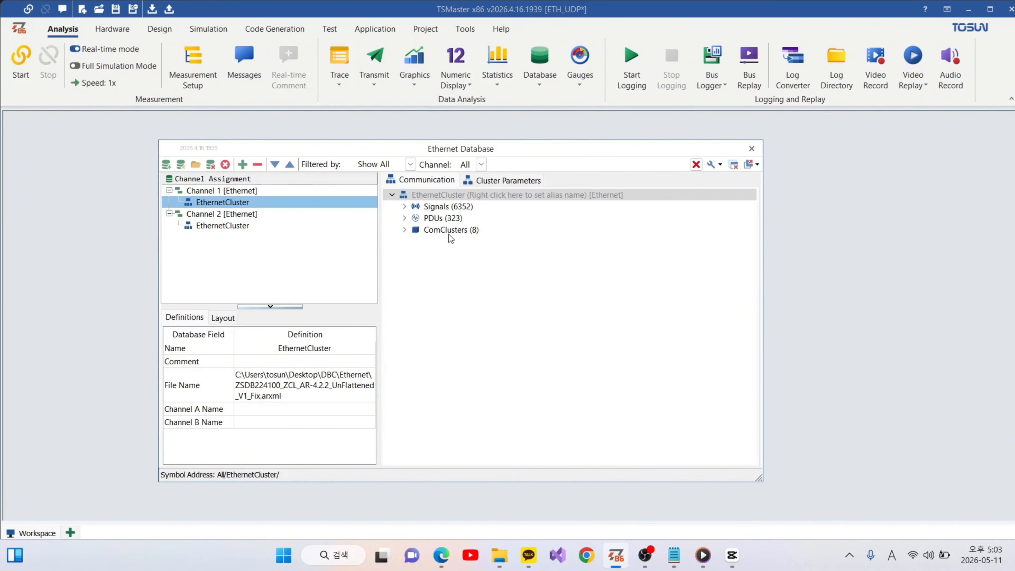
pyautogui.click(403, 230)
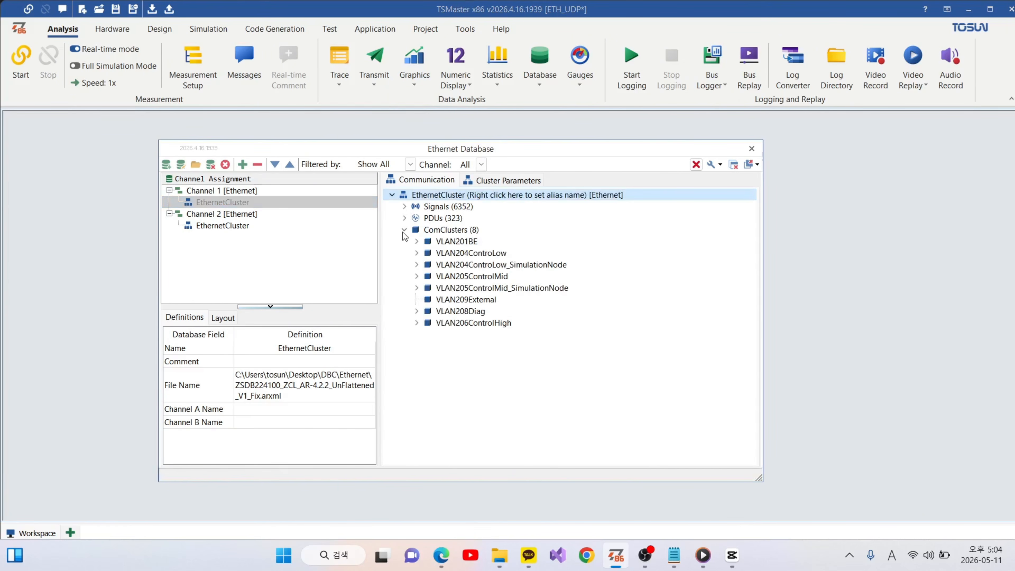
pyautogui.click(417, 241)
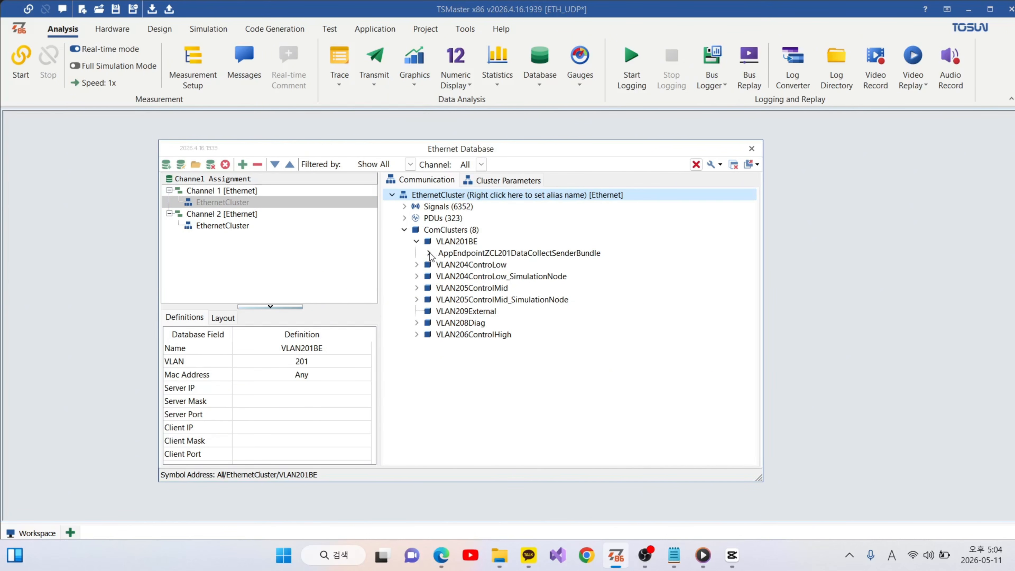
pyautogui.click(430, 253)
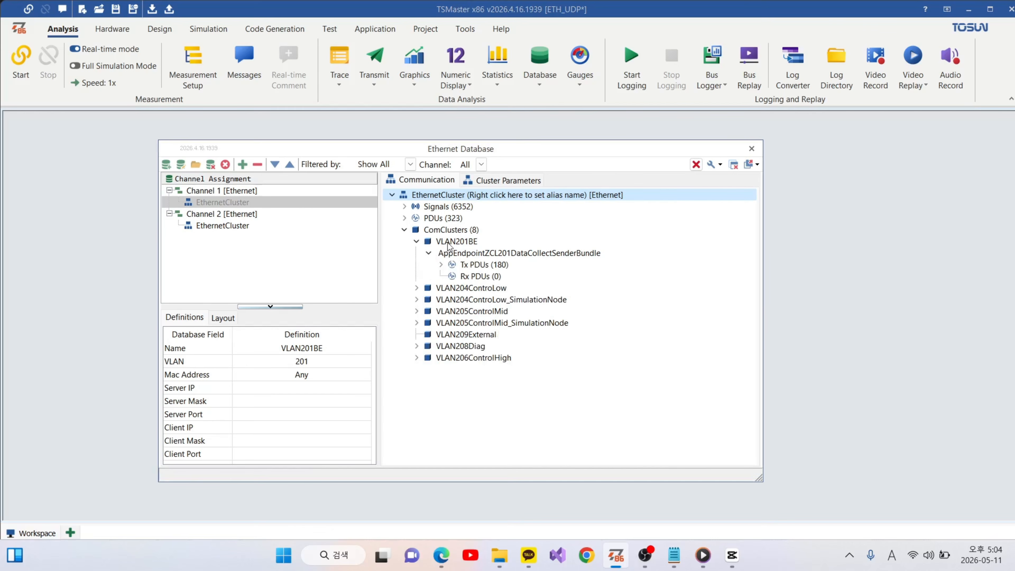
pyautogui.click(441, 264)
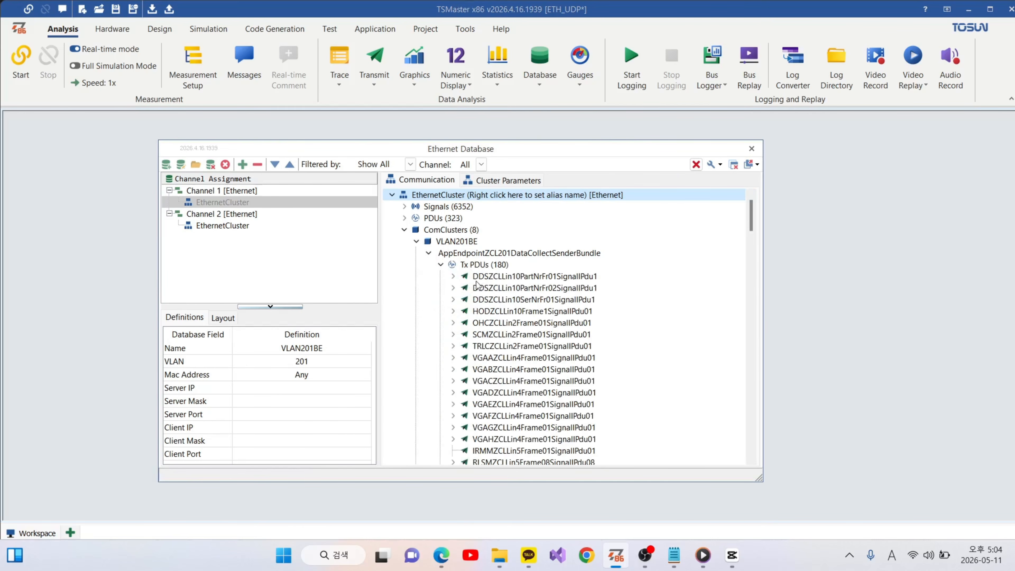
pyautogui.click(453, 276)
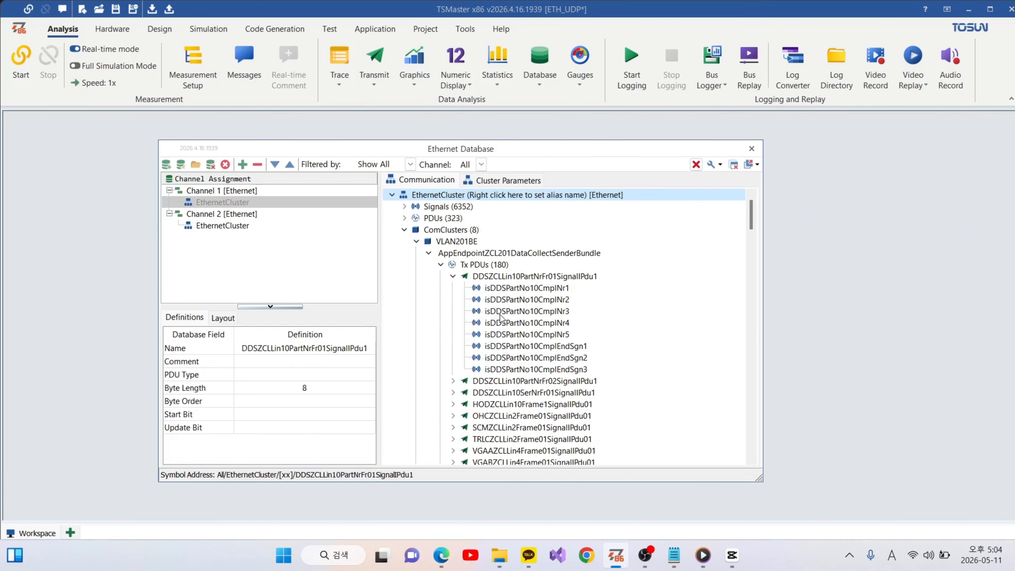
pyautogui.press('Escape')
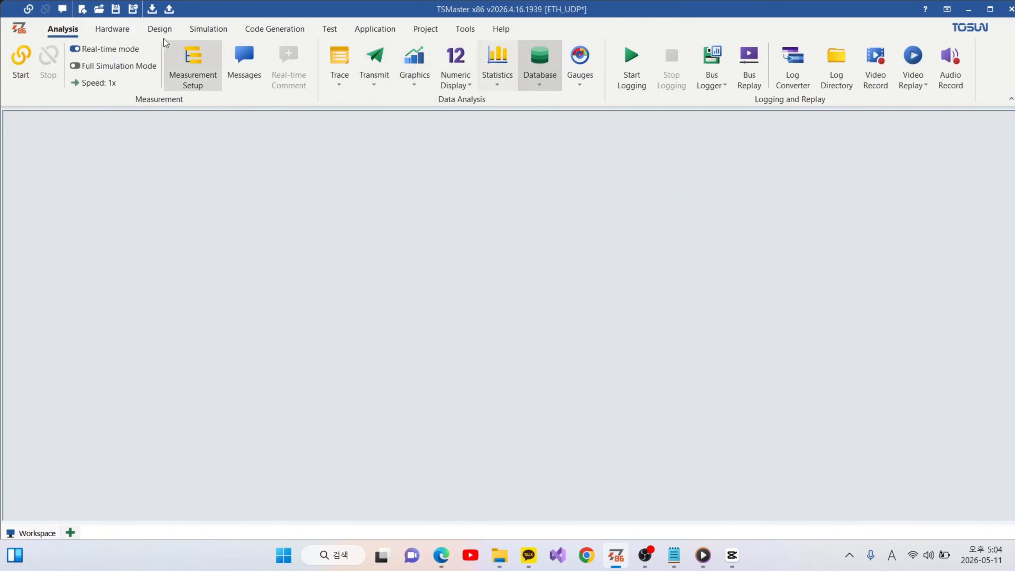
# Open Ethernet RBS Simulation and expand Eth 1 down to the nodes of EthernetCluster.
pyautogui.click(209, 28)
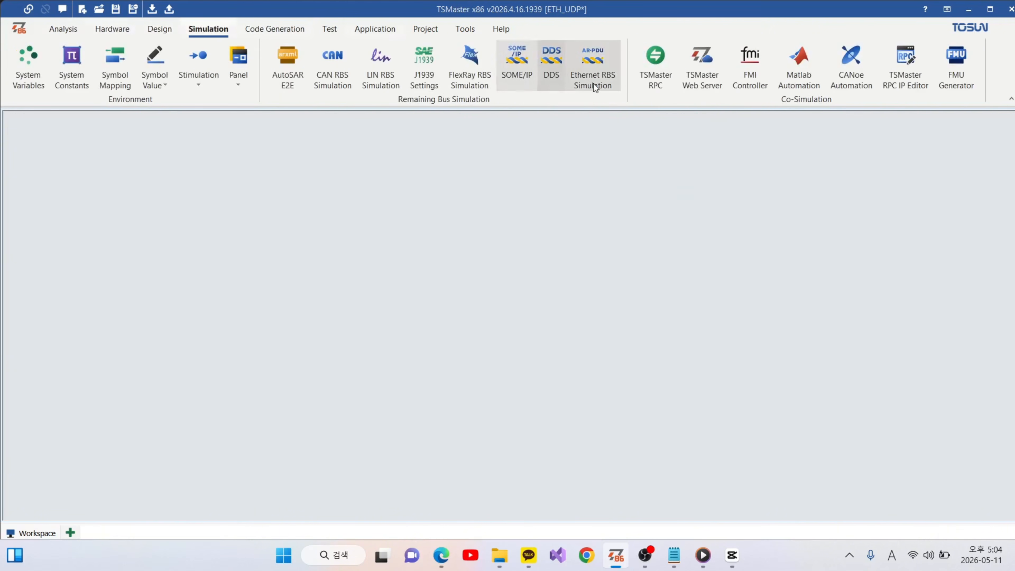
pyautogui.click(593, 63)
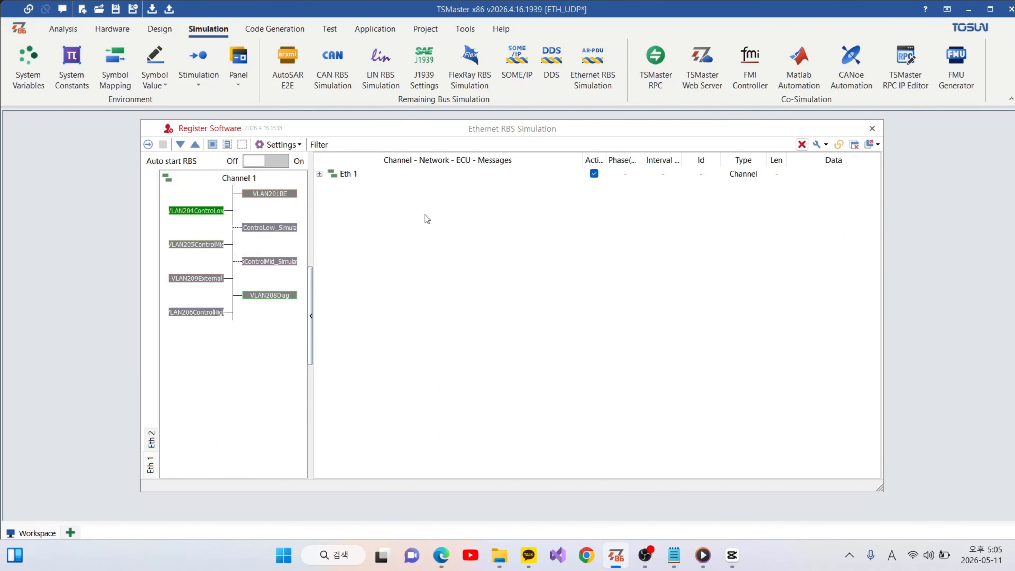
pyautogui.click(319, 174)
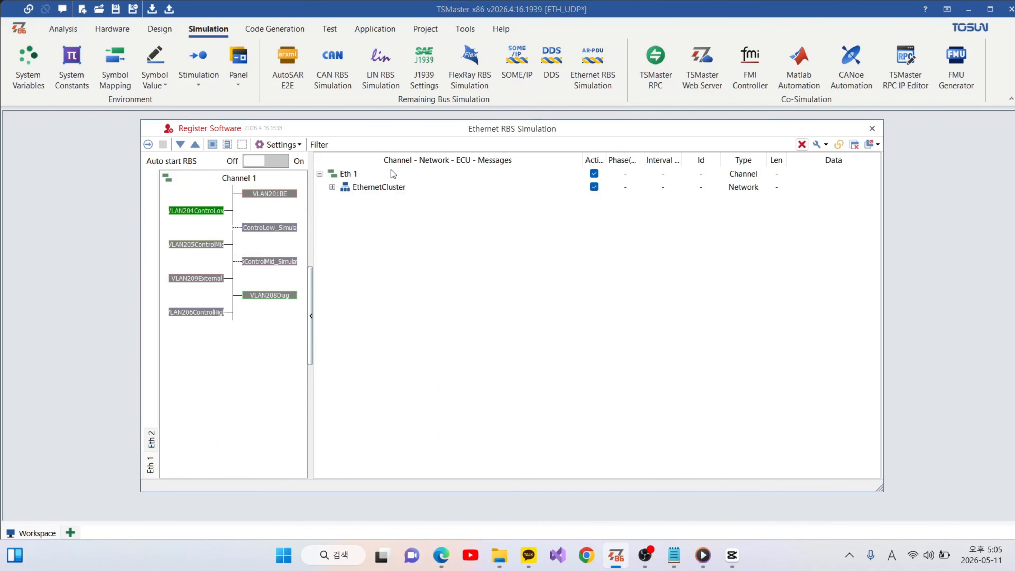
pyautogui.click(332, 188)
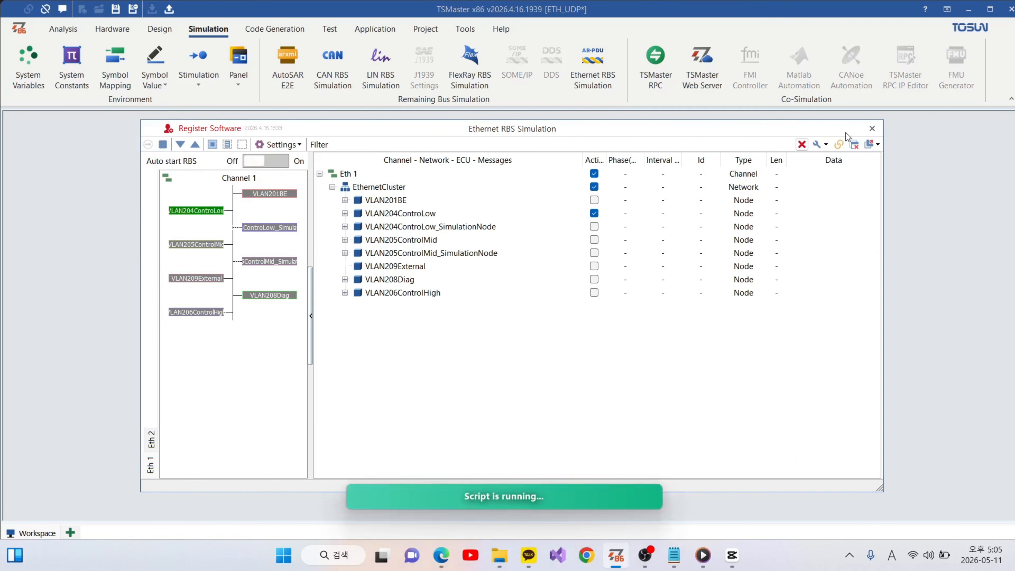
# Open the Ethernet Trace and examine the addresses and ports of the running traffic.
pyautogui.click(62, 29)
pyautogui.click(339, 66)
pyautogui.click(388, 105)
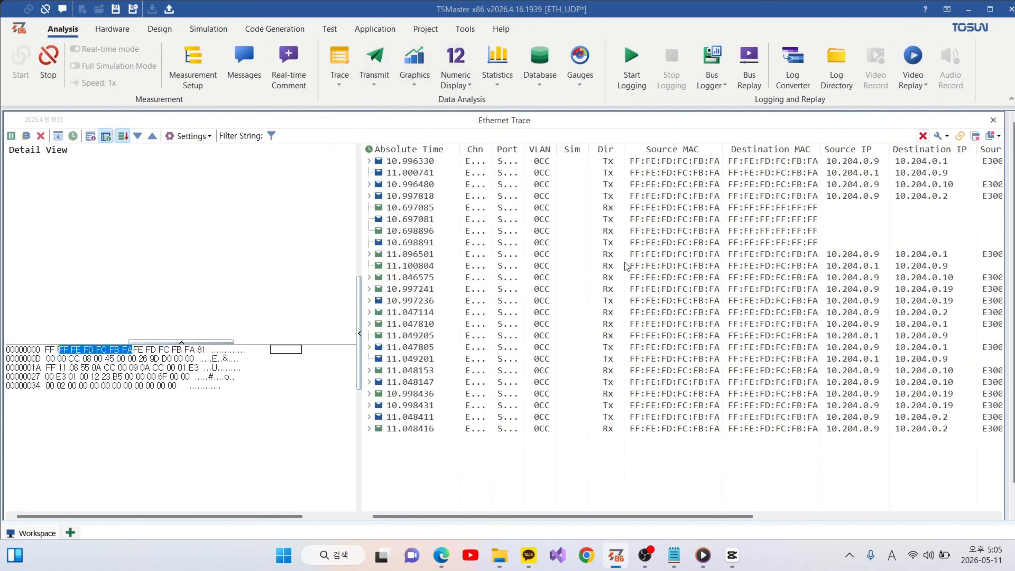
pyautogui.moveTo(667, 516); pyautogui.dragTo(756, 504)
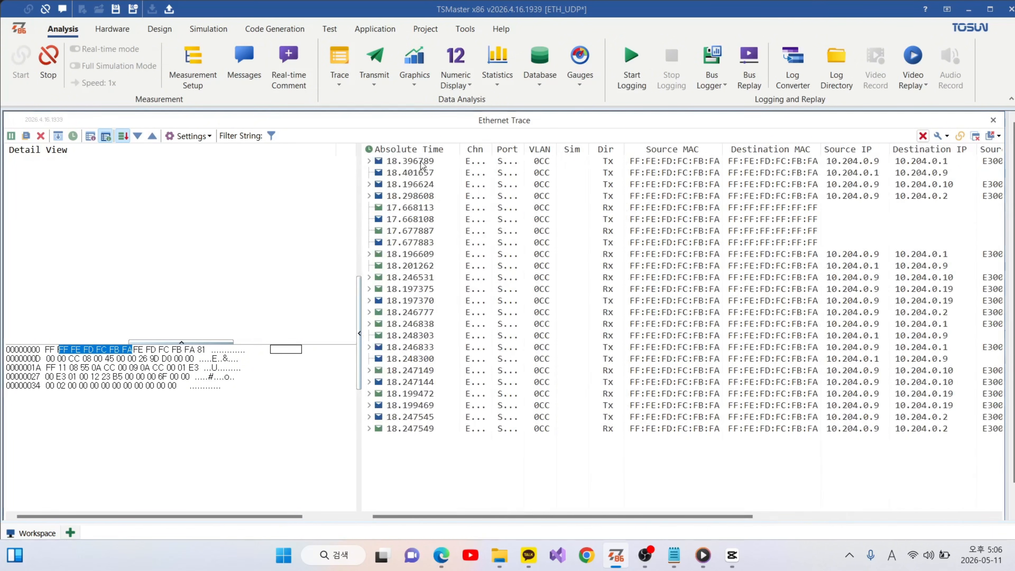
# Examine the protocol layers of the Tx frame to 10.204.0.1 and the isAllCellVolt103 signal in EthernetSignalIPdu_ZCL_CSCBCACore_100ms_Neri_04.
pyautogui.click(422, 163)
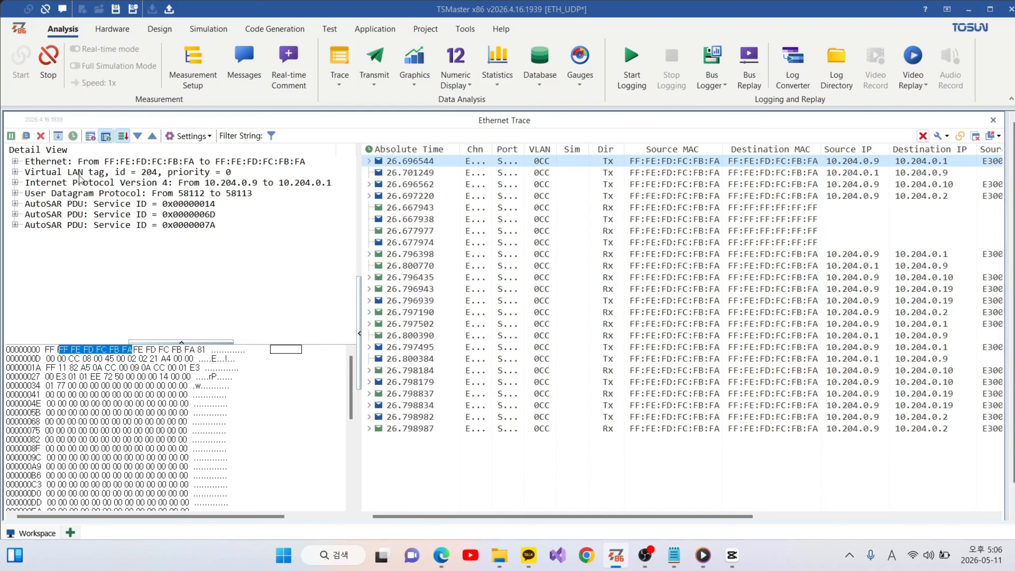
pyautogui.click(108, 170)
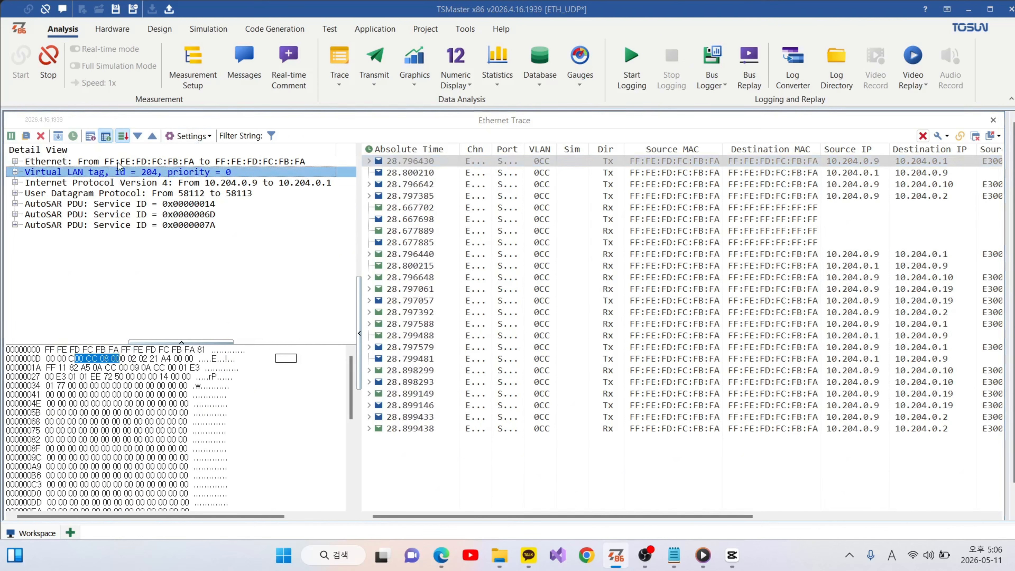
pyautogui.click(118, 162)
pyautogui.click(121, 171)
pyautogui.click(122, 182)
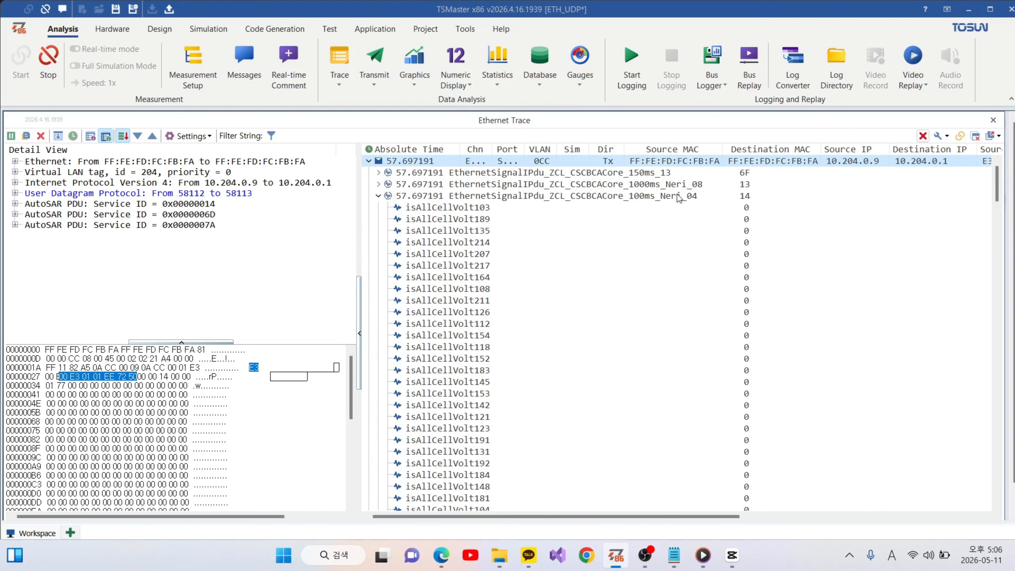
pyautogui.click(462, 208)
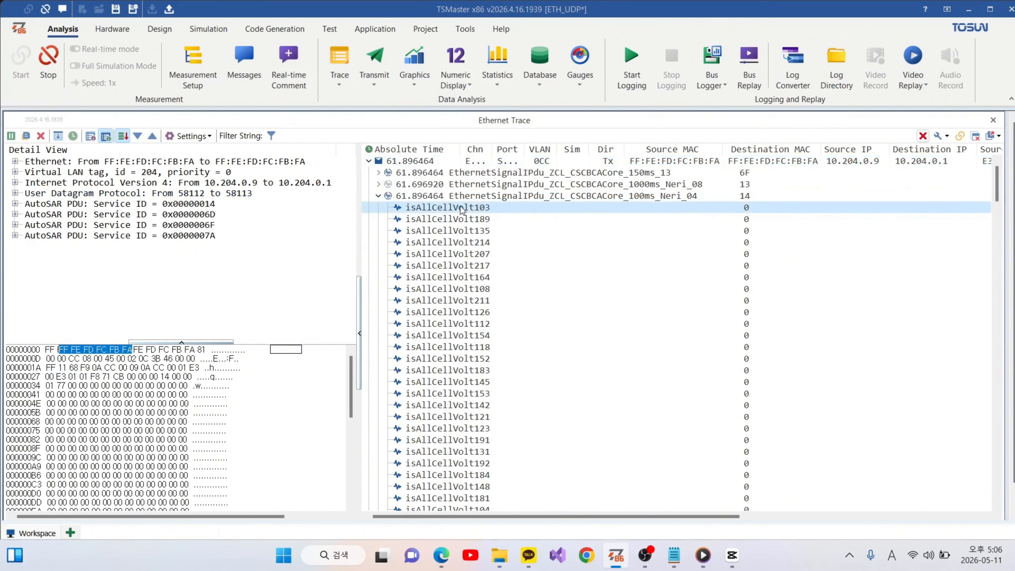
# Set isAllCellVolt103 to 10 in Ethernet RBS Simulation and return to the Ethernet Trace.
pyautogui.click(208, 29)
pyautogui.click(587, 70)
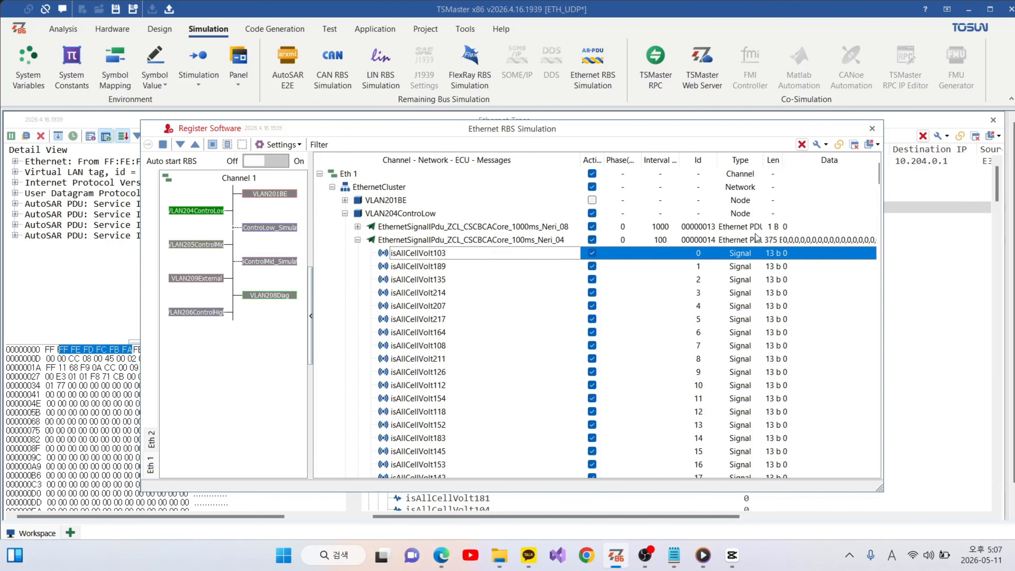
pyautogui.click(797, 253)
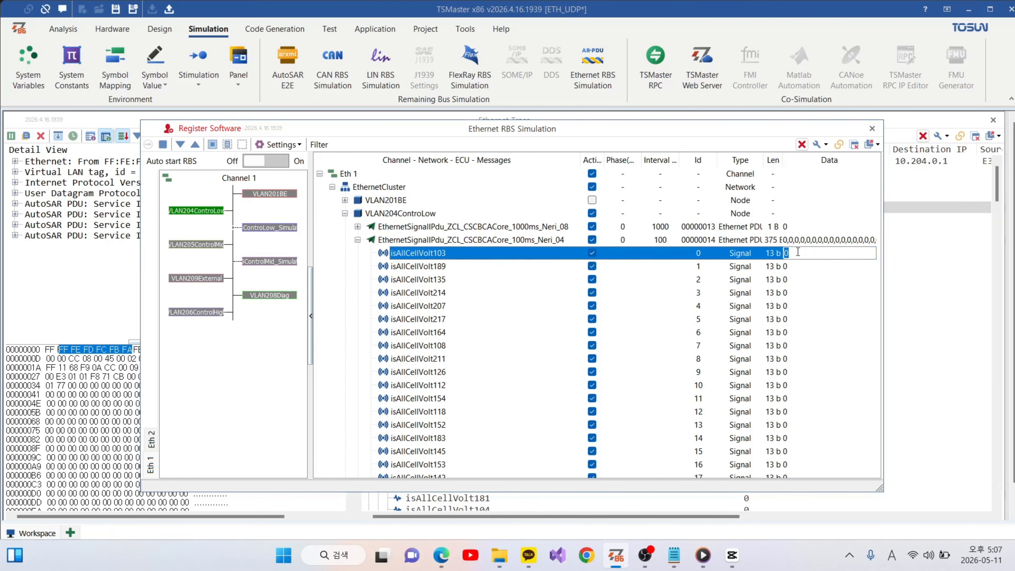
pyautogui.write('10')
pyautogui.press('Return')
pyautogui.click(905, 205)
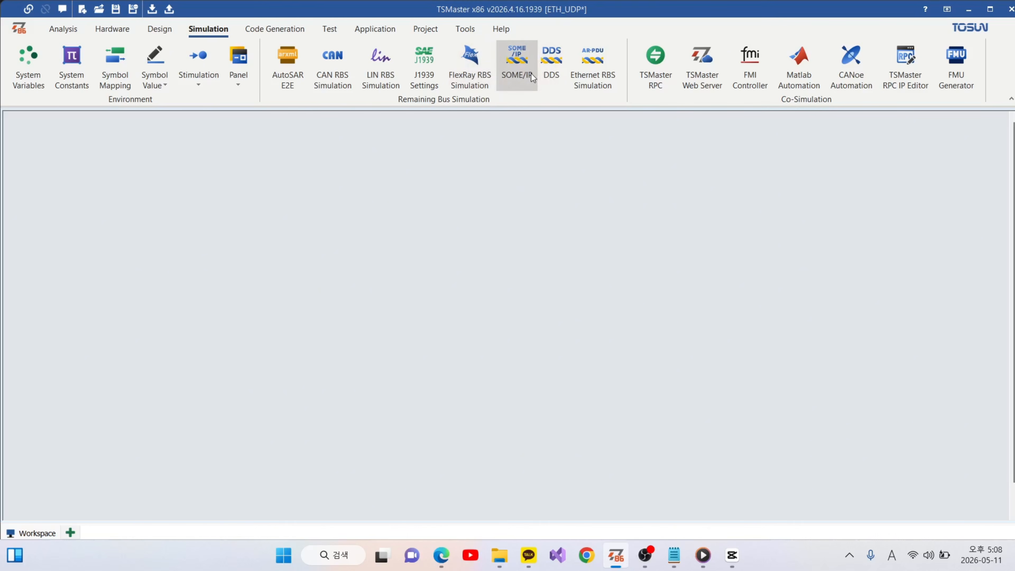
# Open the SOME/IP simulation, expand the Consumer branch and build the Provider participant CalculatorInst.
pyautogui.click(517, 74)
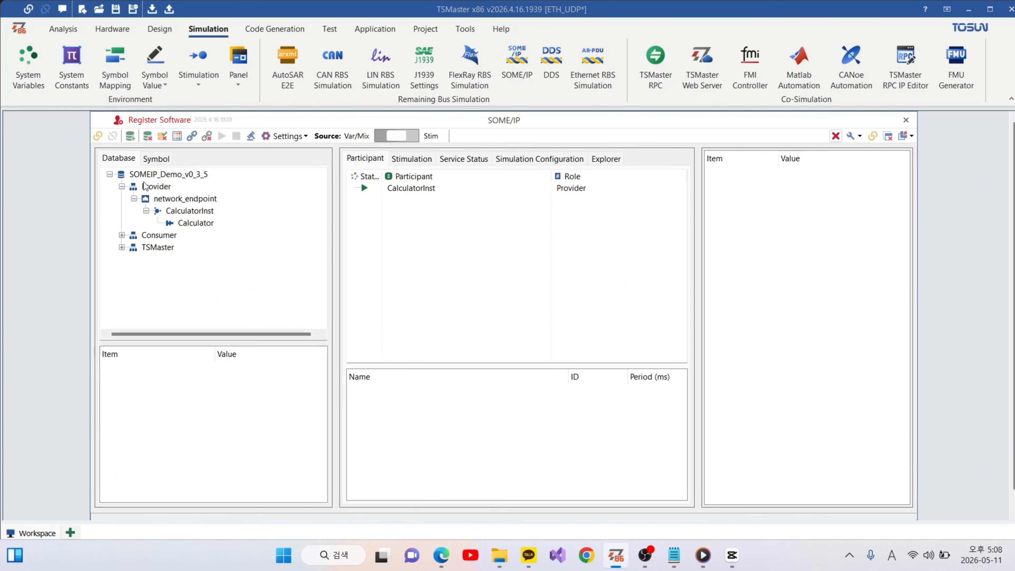
pyautogui.click(122, 236)
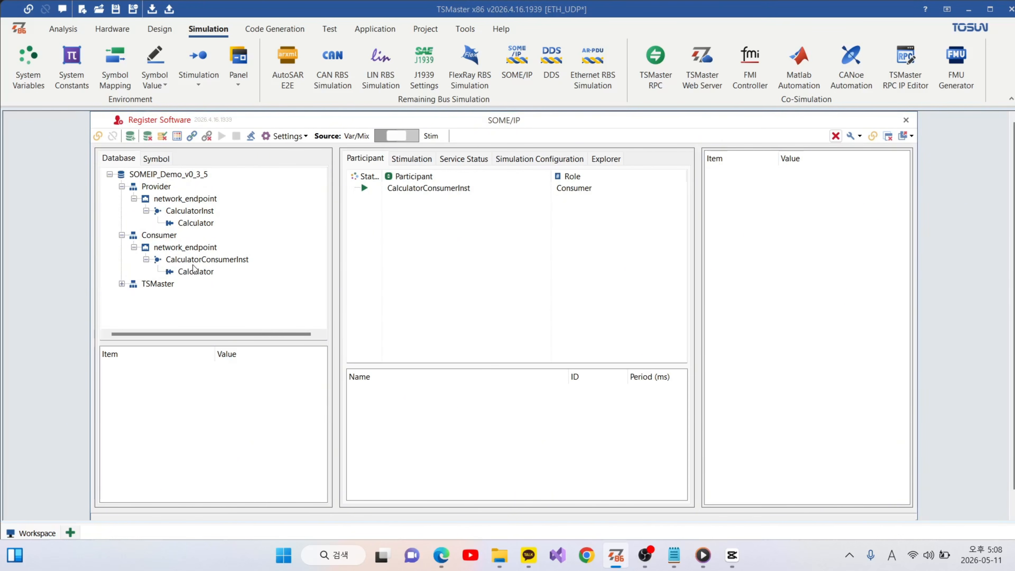
pyautogui.click(196, 223)
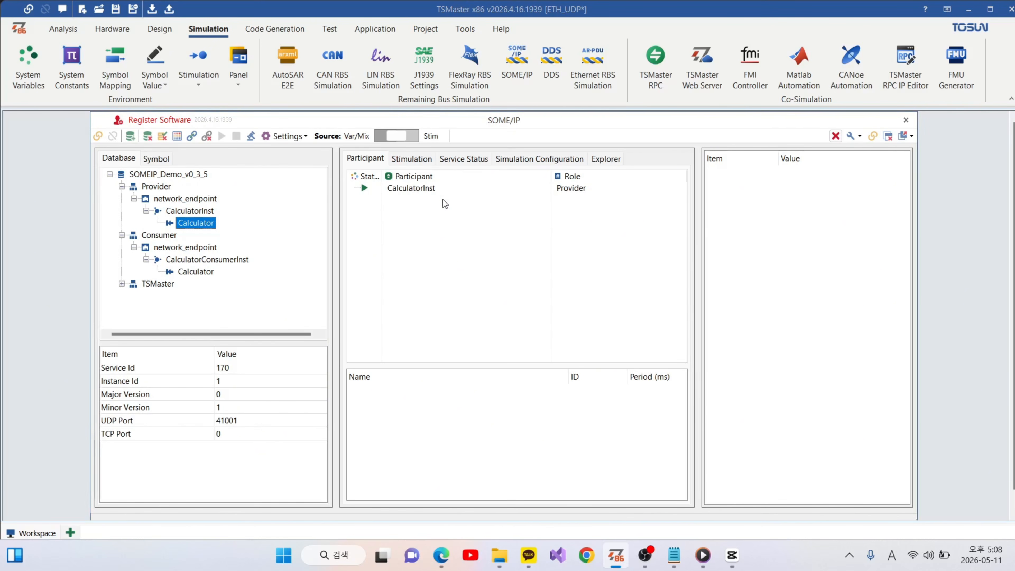
pyautogui.rightClick(413, 189)
pyautogui.click(443, 207)
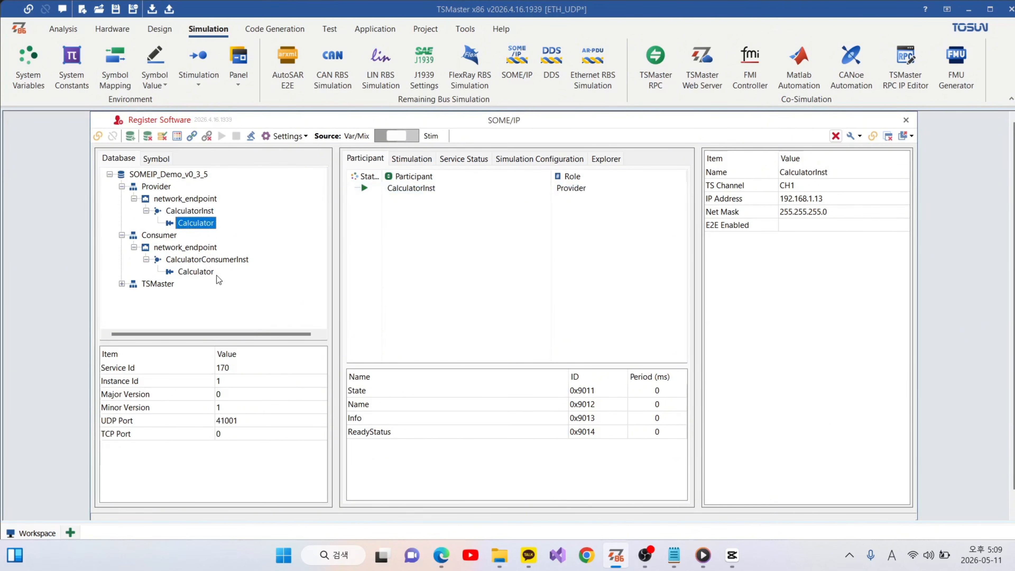
# Build the Consumer participant CalculatorConsumerInst and fit the Status column of the participant list.
pyautogui.click(209, 274)
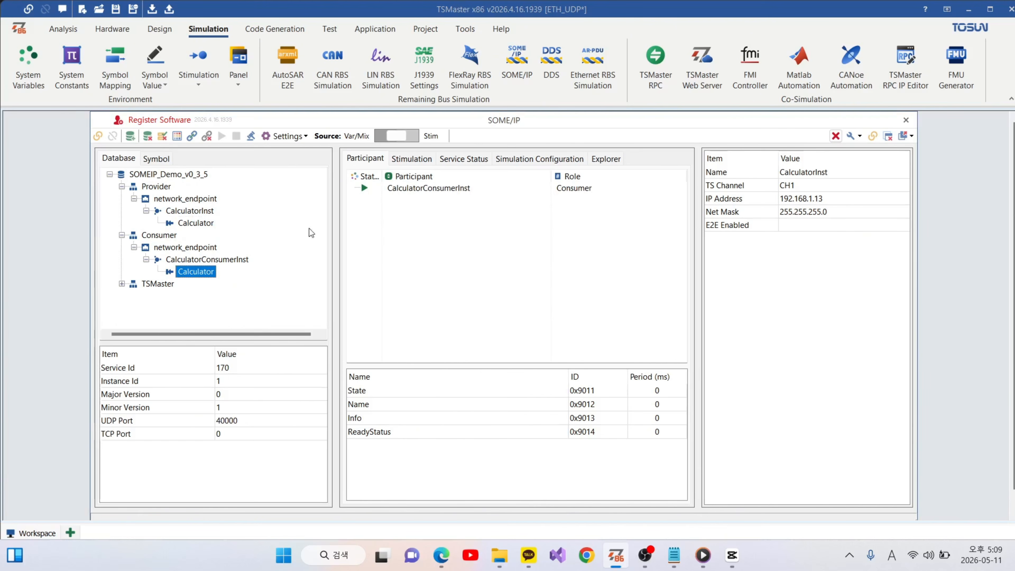
pyautogui.rightClick(411, 187)
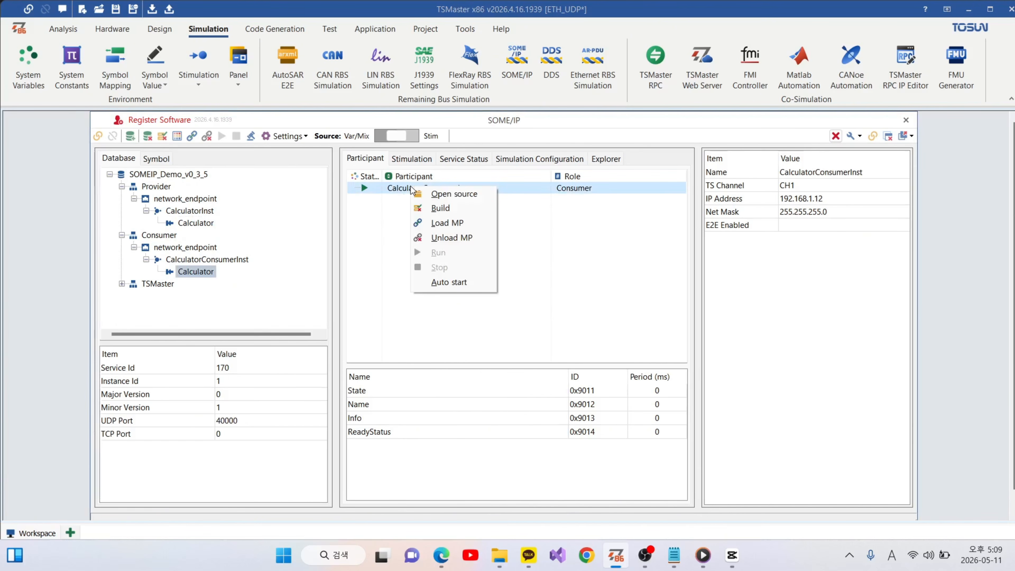
pyautogui.click(443, 208)
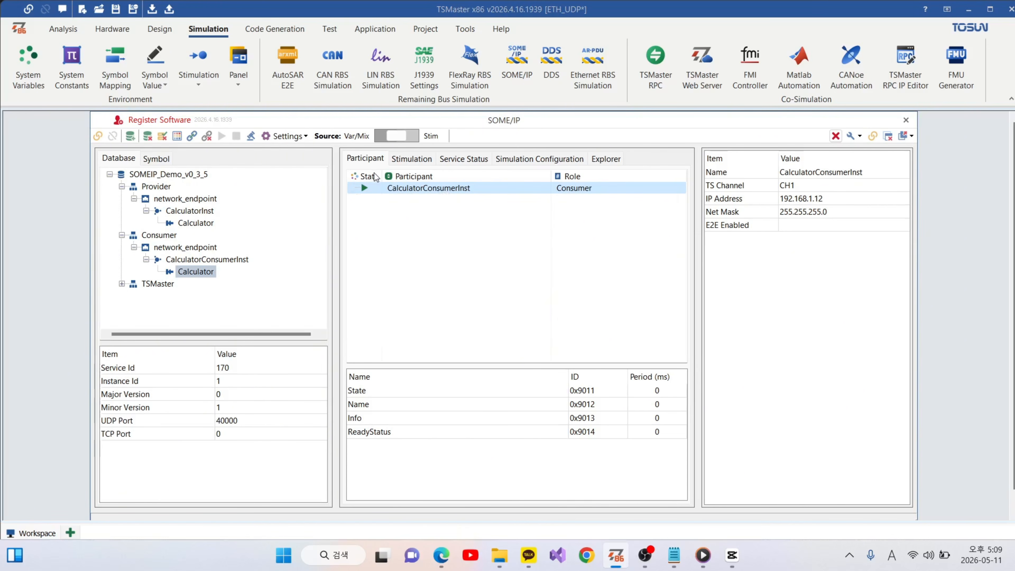
pyautogui.doubleClick(382, 176)
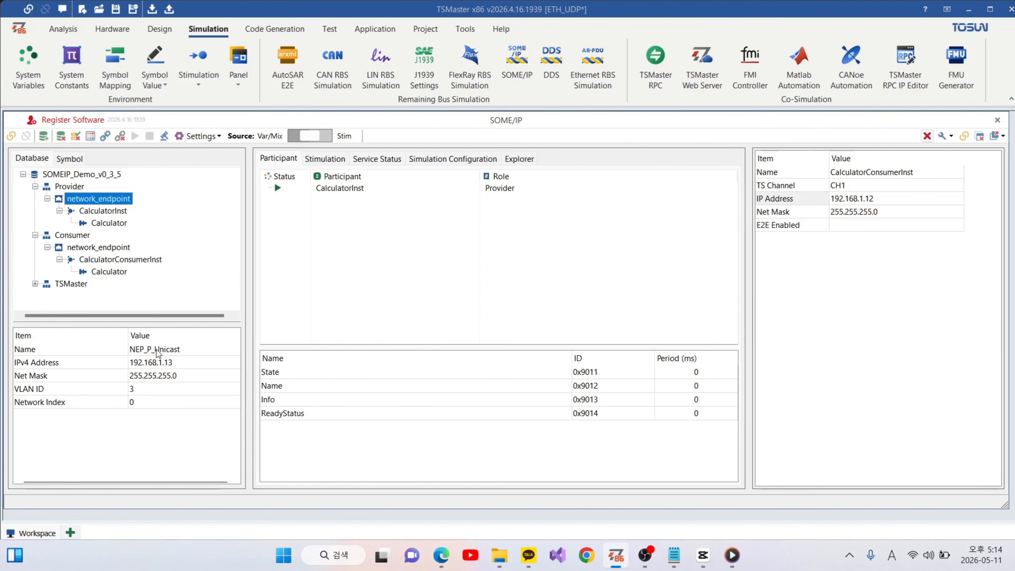
# Examine the name, IPv4 address, net mask and VLAN ID of the Provider and Consumer network endpoints.
pyautogui.click(156, 376)
pyautogui.click(143, 389)
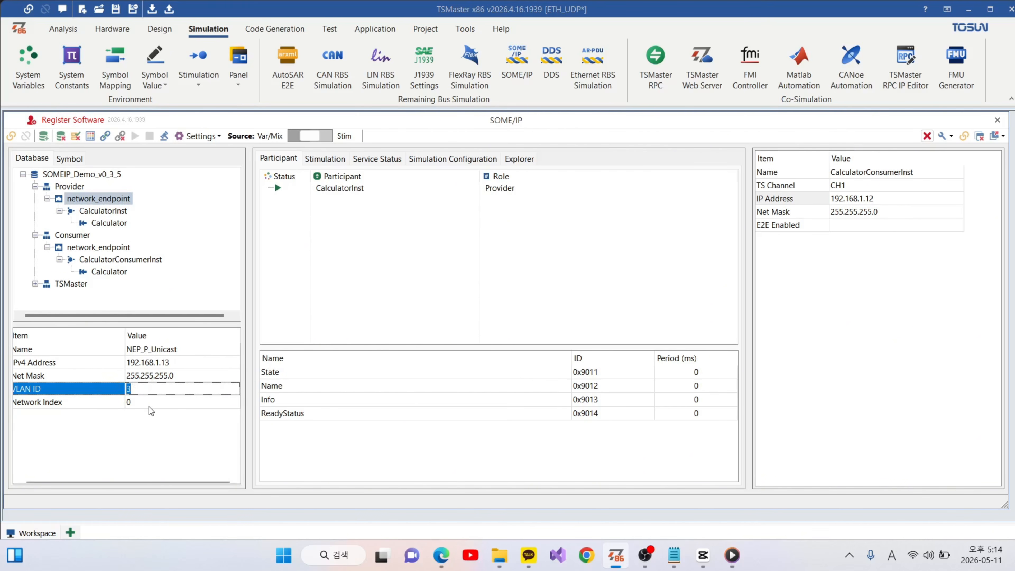
pyautogui.click(168, 347)
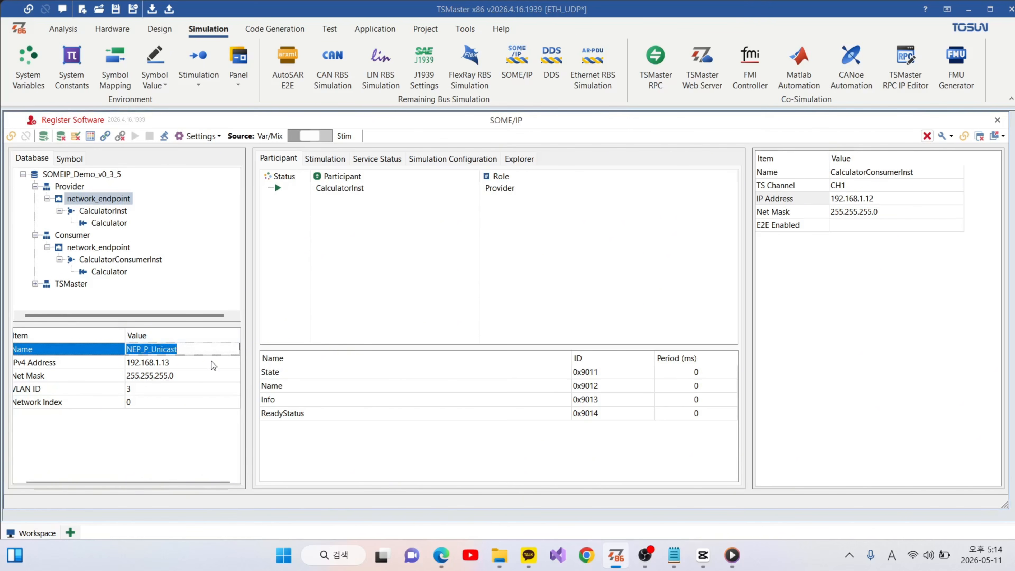
pyautogui.click(98, 246)
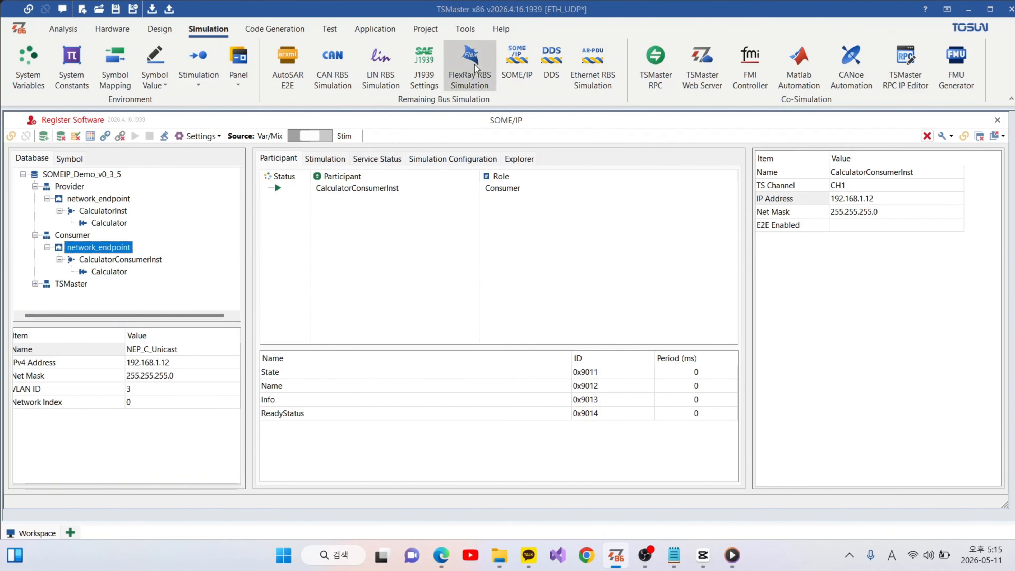
# Open the TCP/IP Stack settings and delete NetworkCard0 under Eth CH1.
pyautogui.click(111, 29)
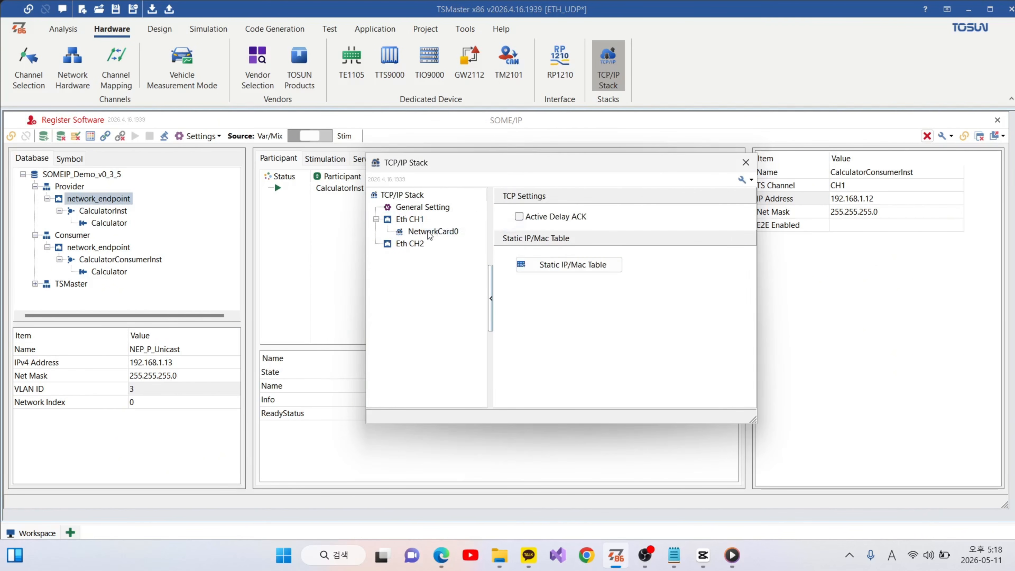
pyautogui.rightClick(428, 233)
pyautogui.click(424, 232)
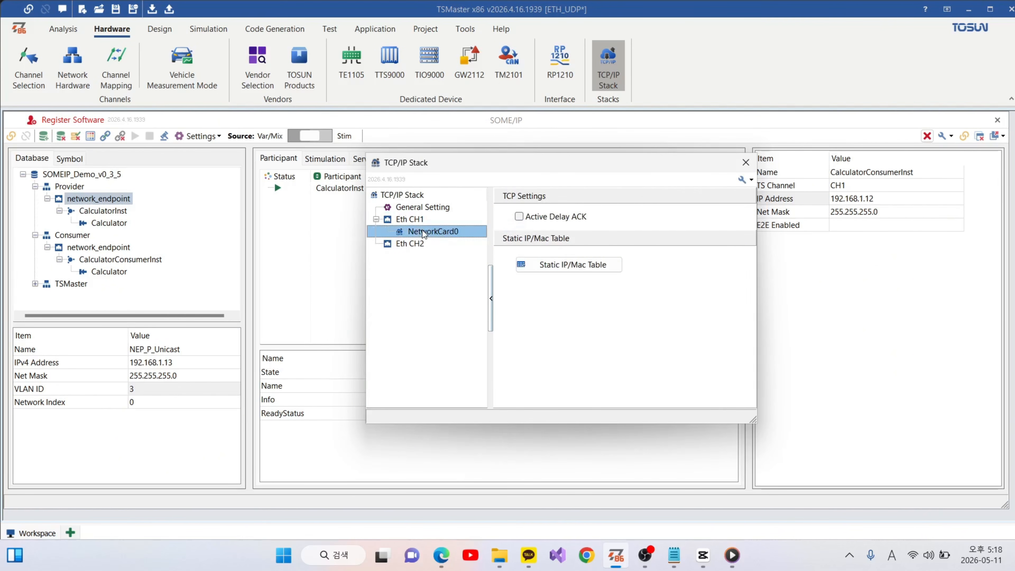
pyautogui.rightClick(453, 233)
pyautogui.click(454, 236)
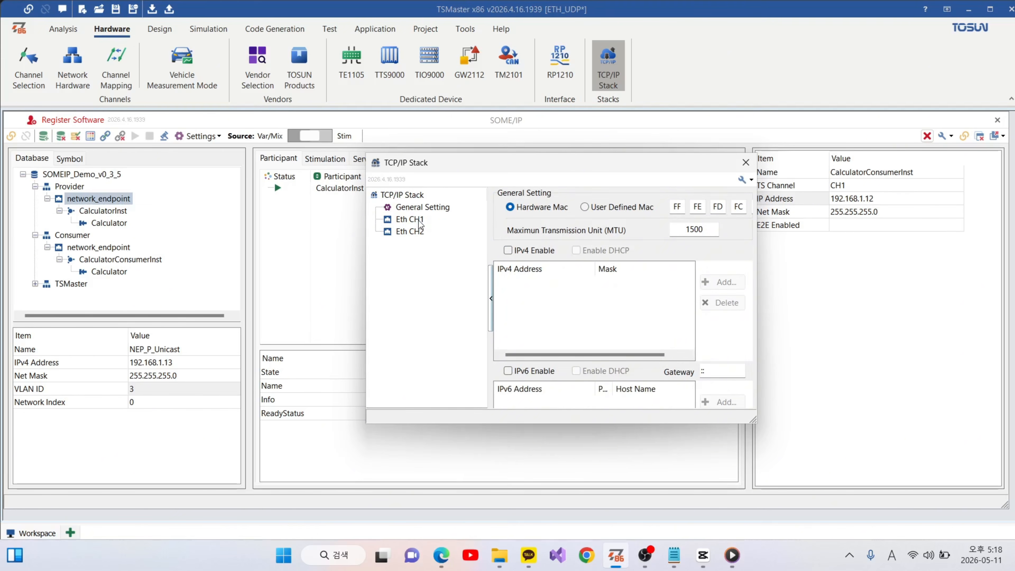
# Add a network card to Eth CH1 and create a VLAN on it with ID 3 and priority 0.
pyautogui.rightClick(416, 220)
pyautogui.click(441, 231)
pyautogui.rightClick(442, 235)
pyautogui.click(442, 236)
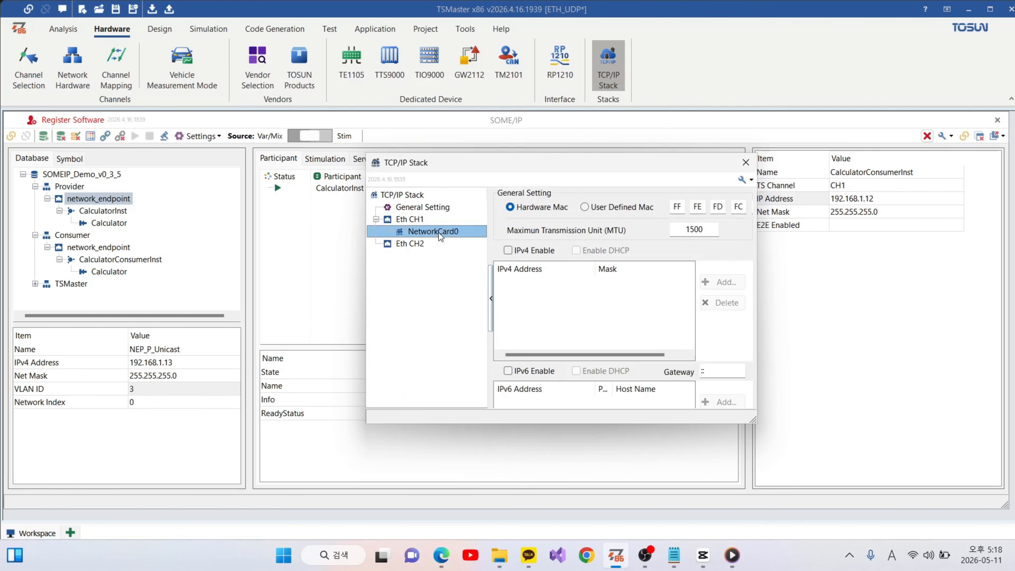
pyautogui.rightClick(439, 232)
pyautogui.click(464, 255)
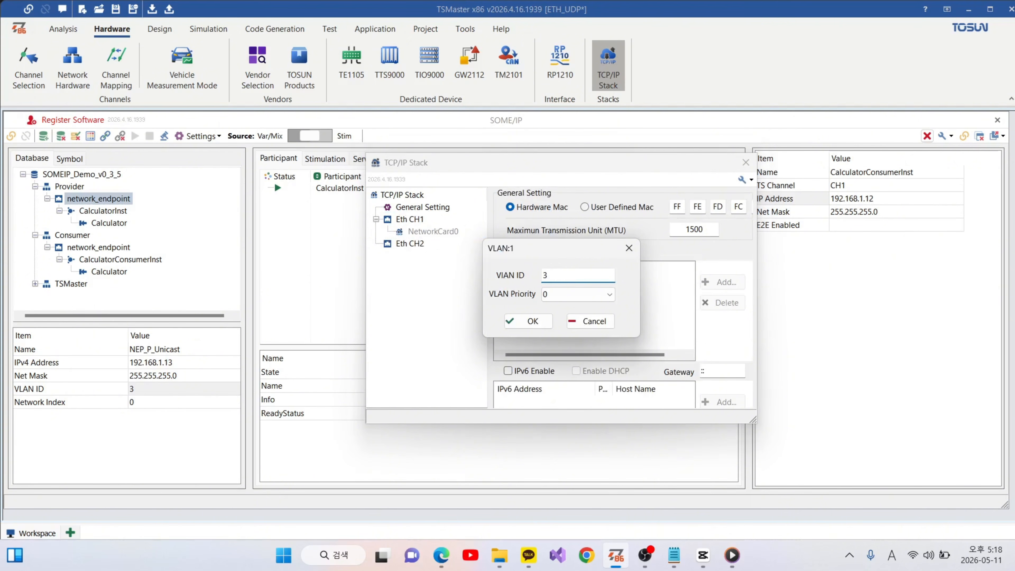
pyautogui.click(532, 321)
# Enable IPv4 on VLAN1.3-0 and add address 192.168.1.13 with mask 255.255.255.0 and a provider host name.
pyautogui.click(468, 243)
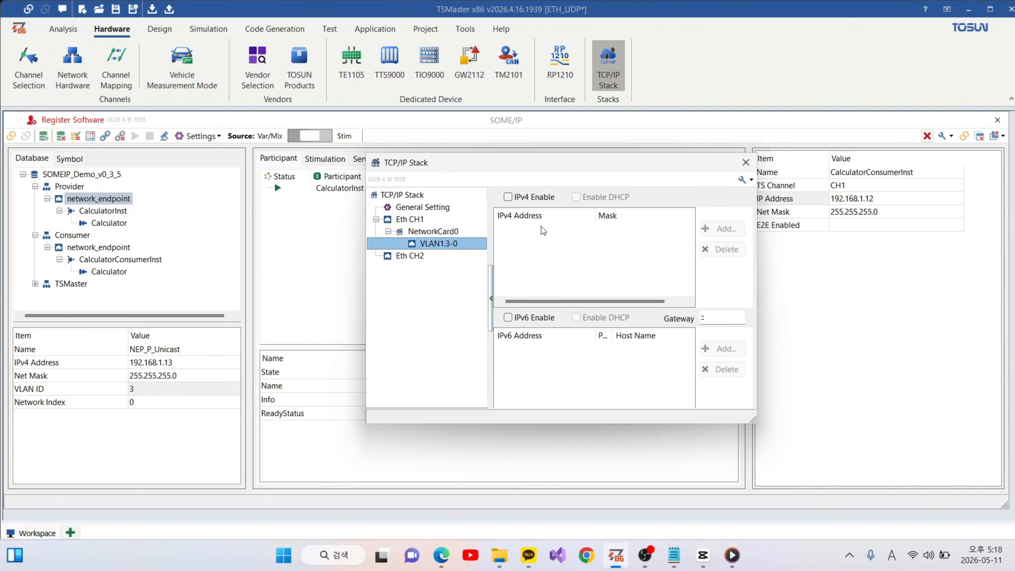
pyautogui.click(515, 200)
pyautogui.click(722, 229)
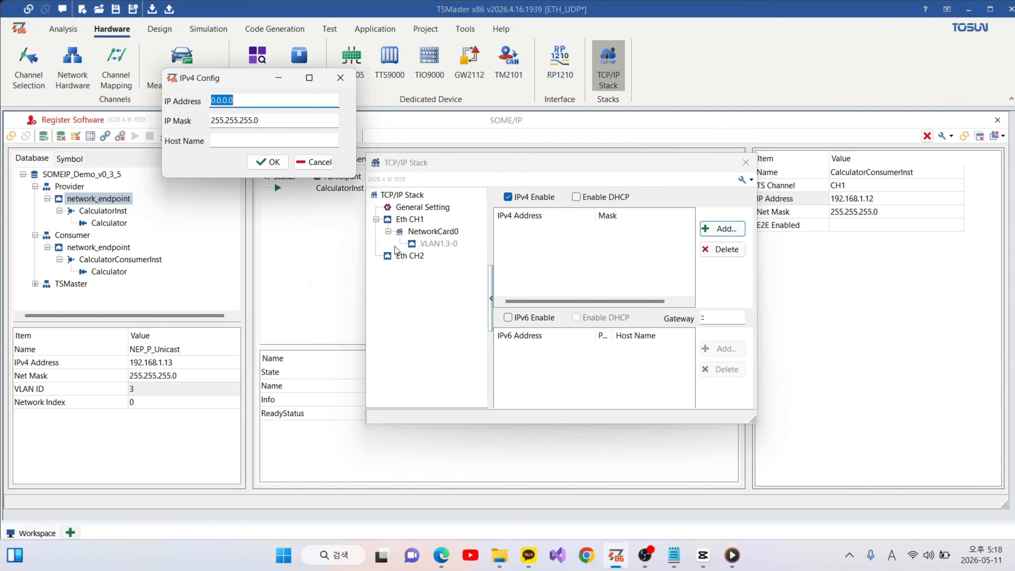
pyautogui.moveTo(249, 80); pyautogui.dragTo(606, 220)
pyautogui.write('19')
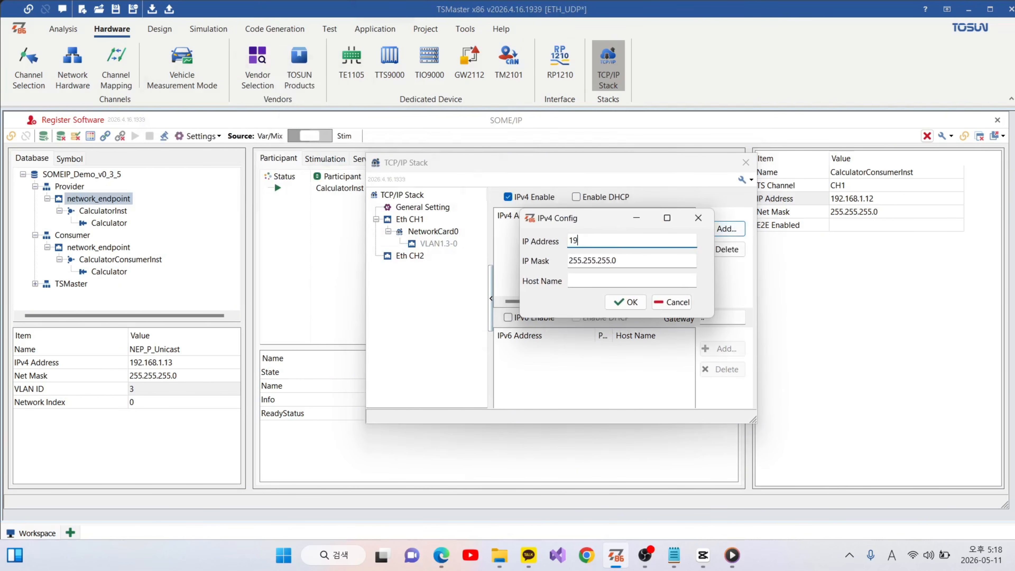
pyautogui.write('2.168.1.13')
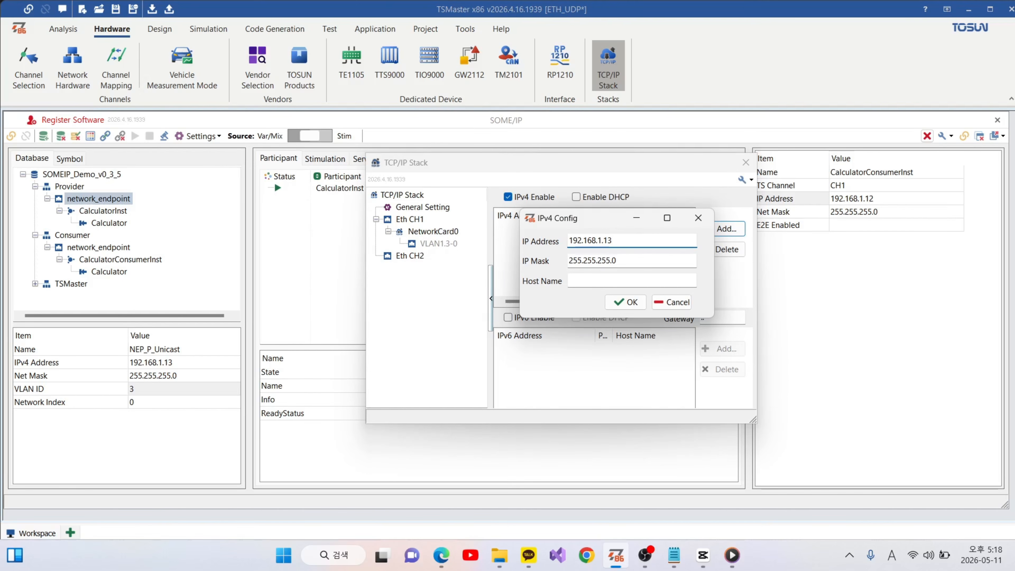
pyautogui.click(646, 280)
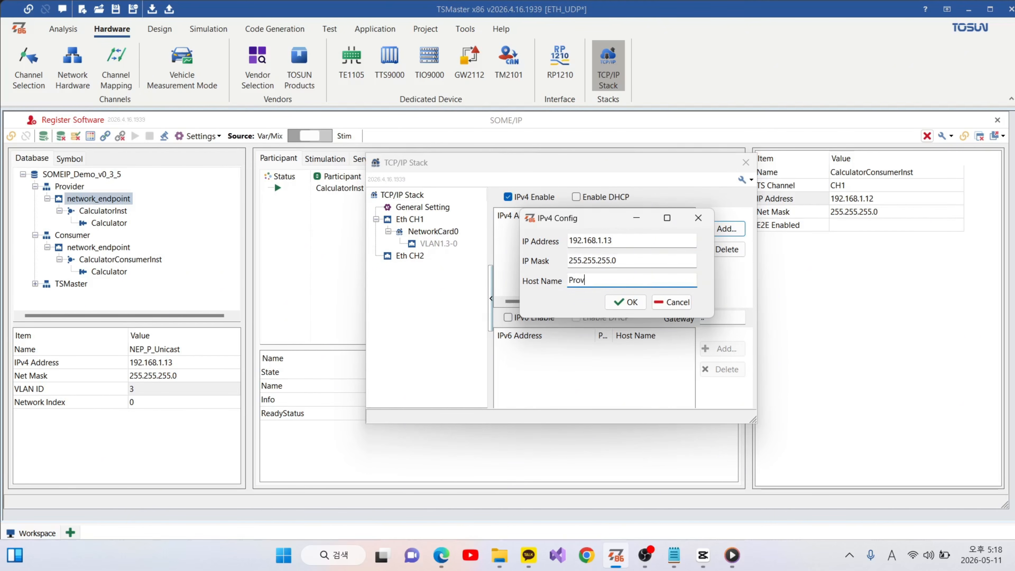
pyautogui.click(625, 302)
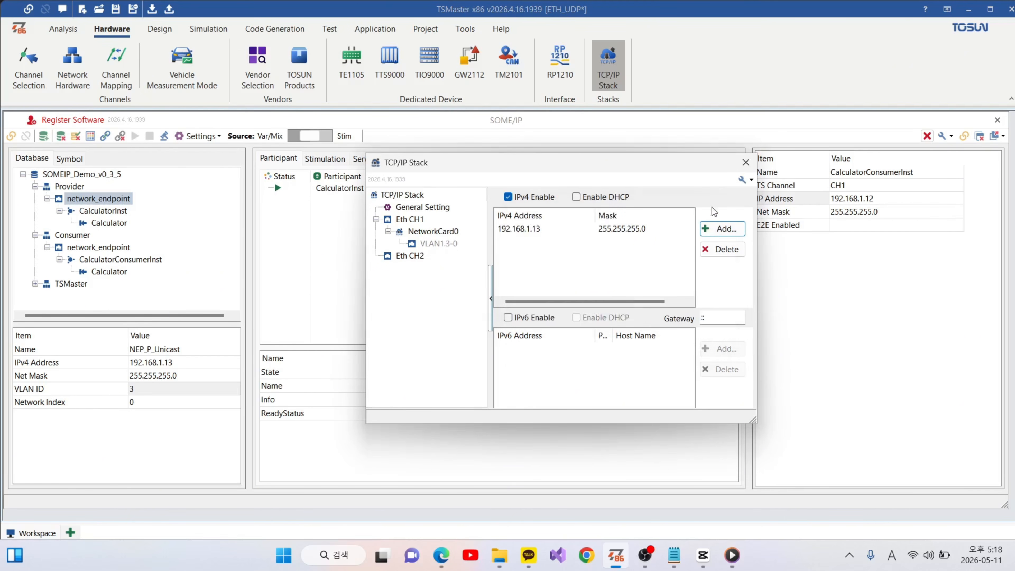
# Add IPv4 address 192.168.1.12 with mask 255.255.255.0 and host name Consumer to VLAN1.3-0, and close the TCP/IP Stack settings.
pyautogui.click(722, 229)
pyautogui.write('192')
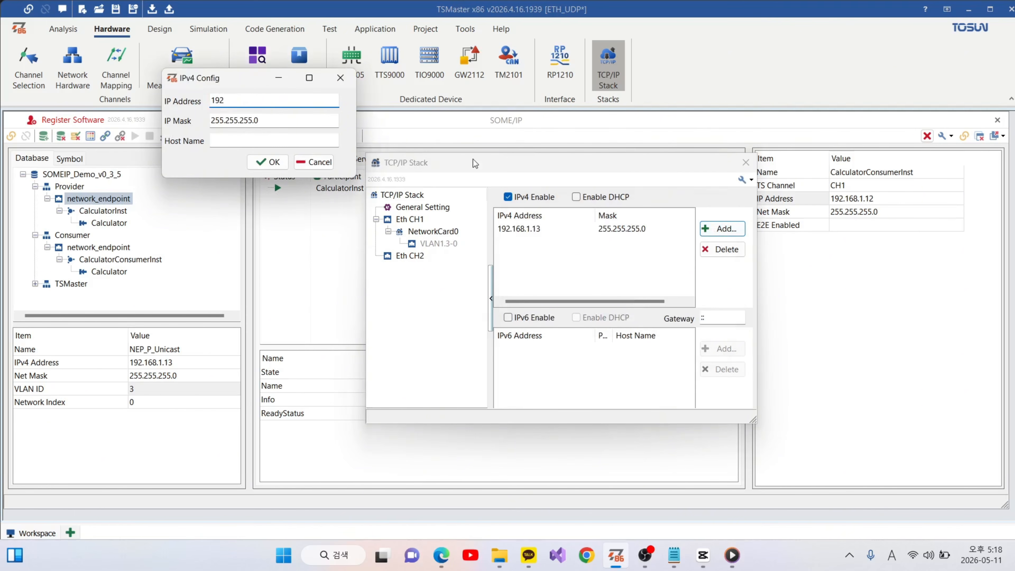
pyautogui.moveTo(240, 86); pyautogui.dragTo(575, 268)
pyautogui.write('.168.1.12')
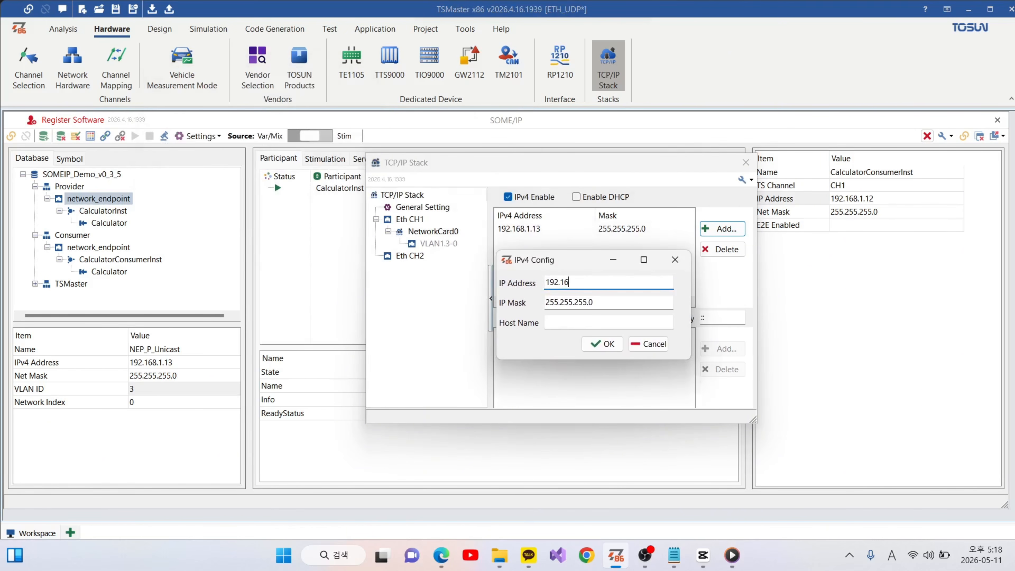
pyautogui.click(579, 320)
pyautogui.write('Con')
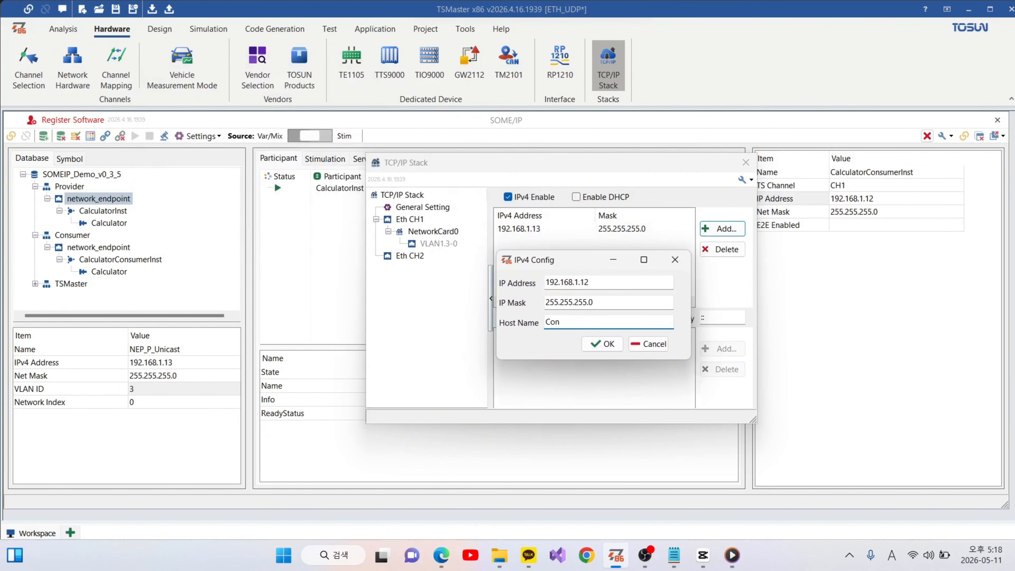
pyautogui.write('sumer')
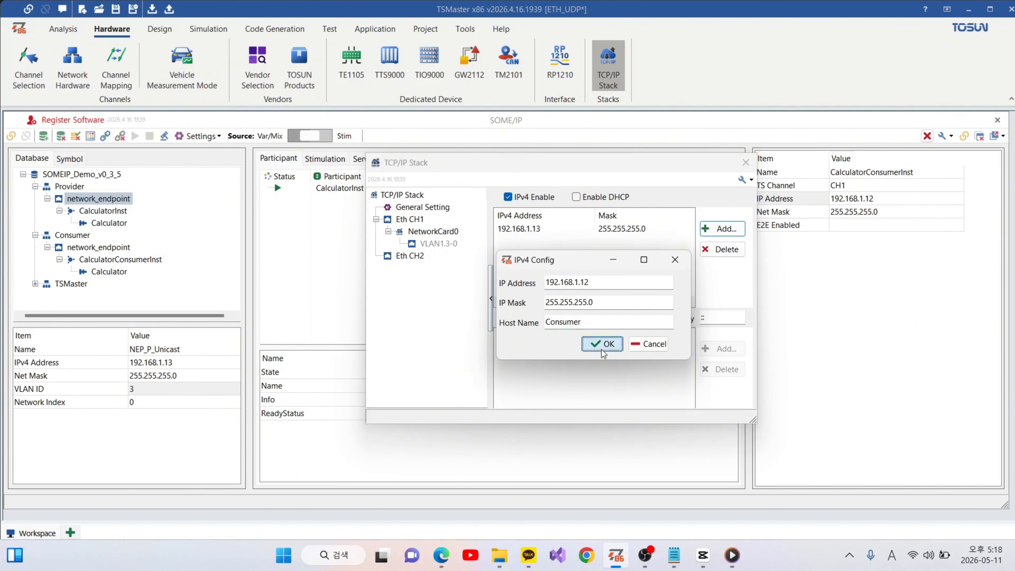
pyautogui.click(604, 344)
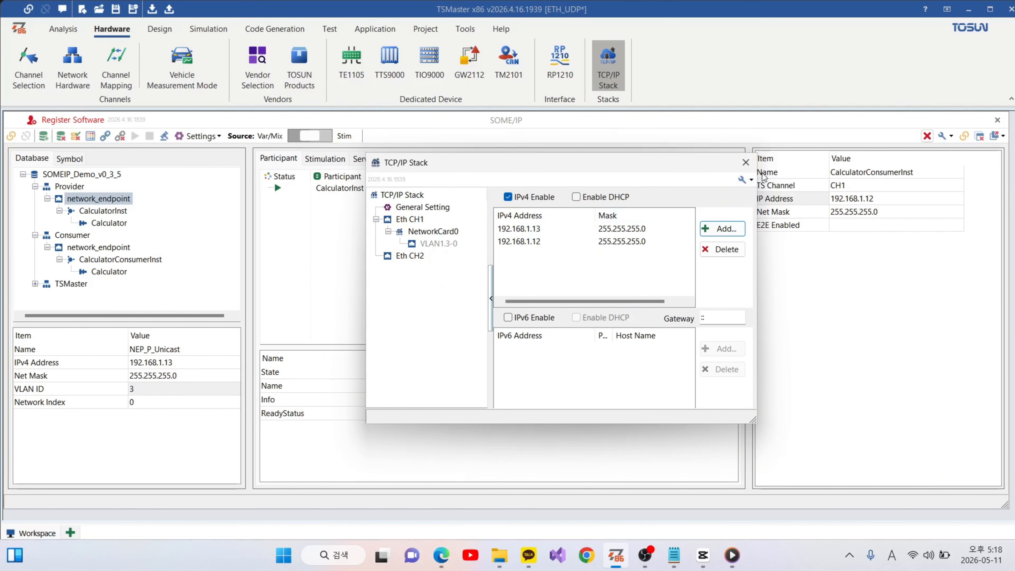
pyautogui.click(746, 162)
# Start the measurement and activate the CalculatorInst provider participant in the SOME/IP simulation.
pyautogui.click(28, 10)
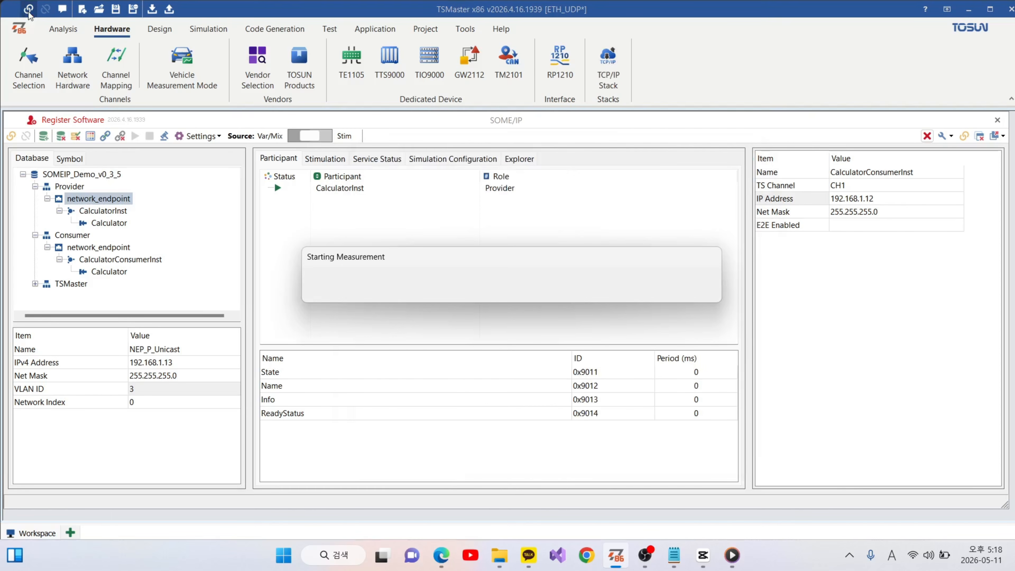
pyautogui.click(114, 223)
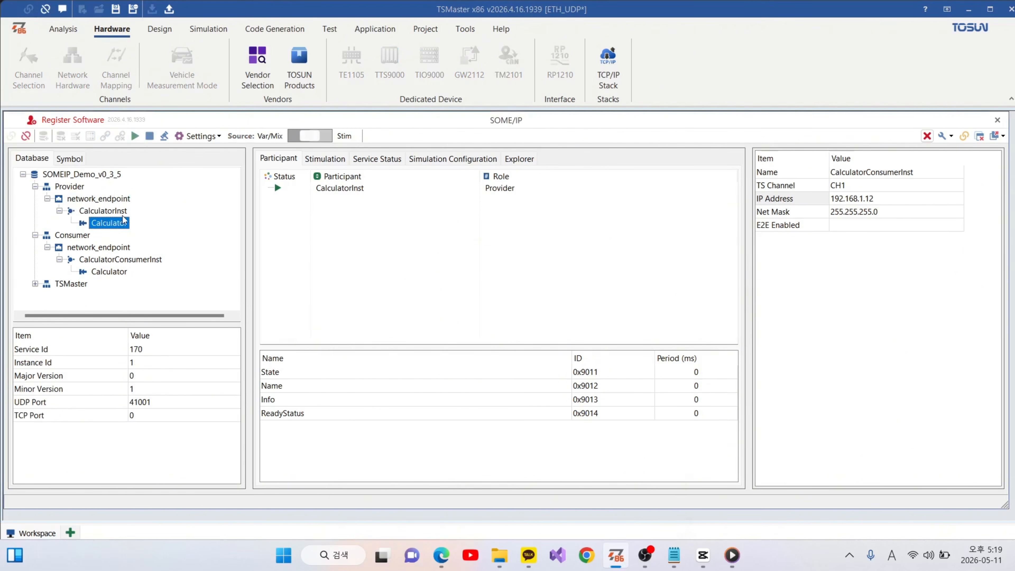
pyautogui.rightClick(122, 224)
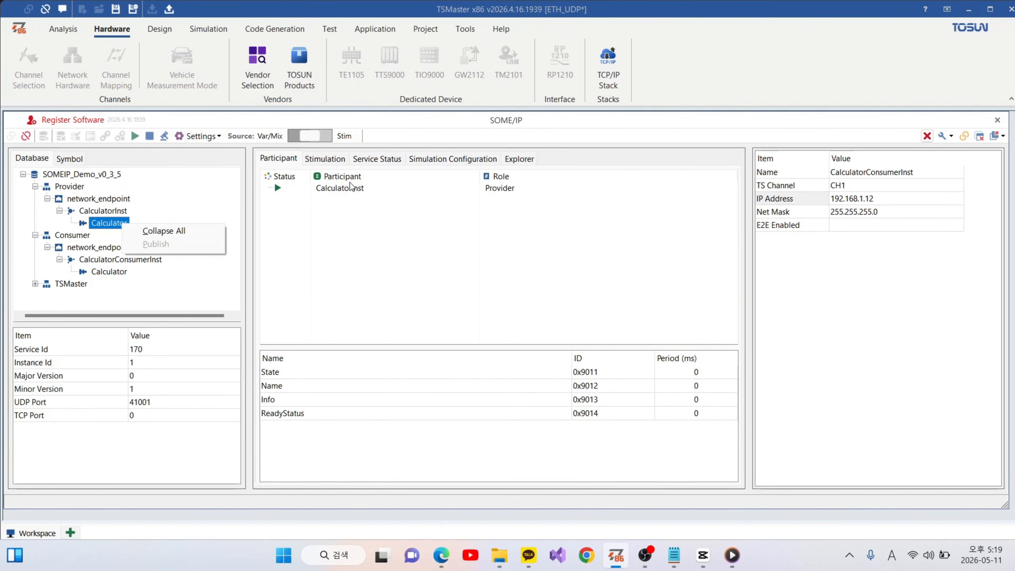
pyautogui.click(344, 189)
pyautogui.rightClick(342, 190)
pyautogui.click(329, 189)
pyautogui.click(329, 193)
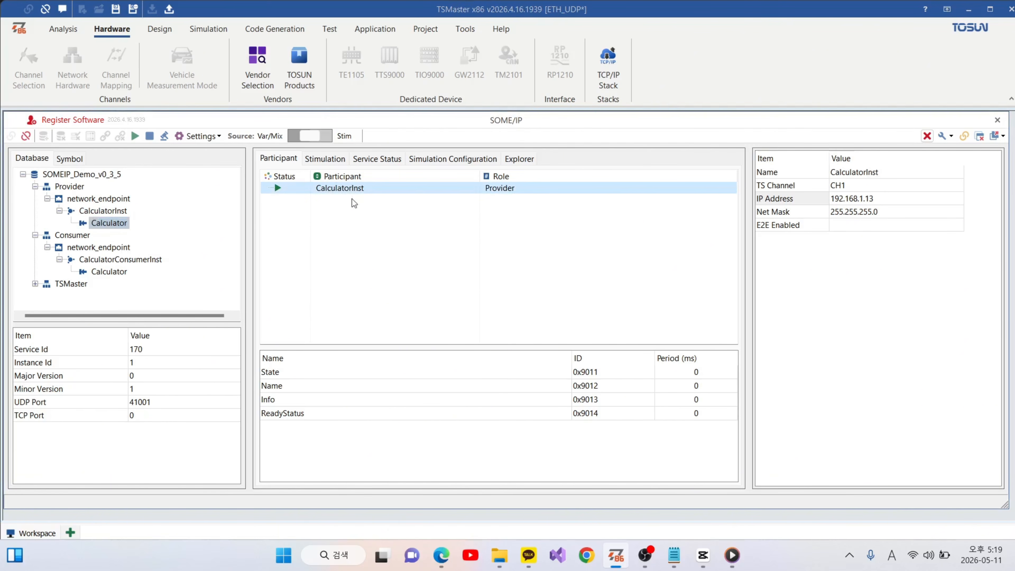
pyautogui.rightClick(327, 191)
pyautogui.click(352, 252)
# Activate the CalculatorConsumerInst participant under the Consumer's Calculator service.
pyautogui.click(109, 271)
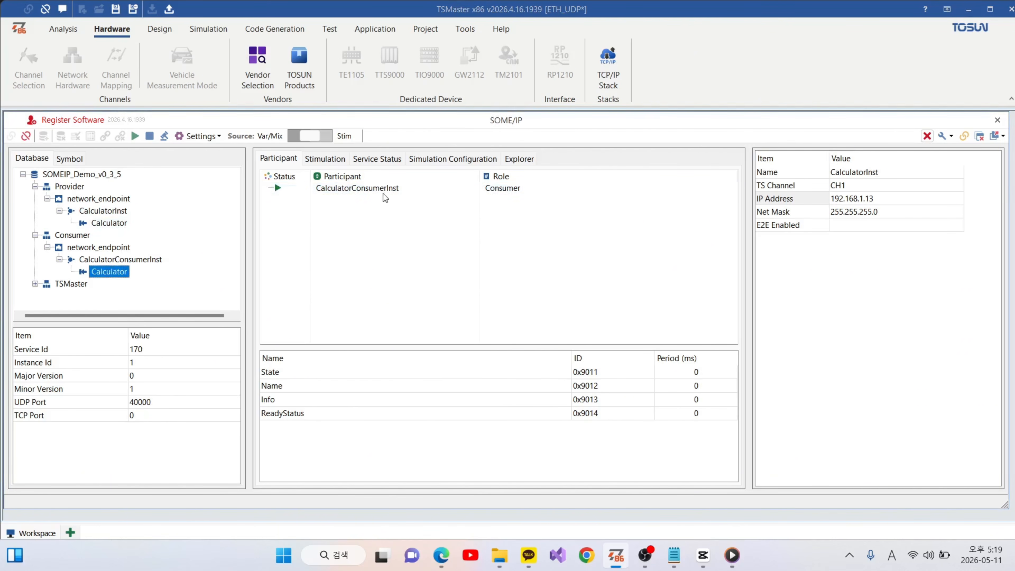
pyautogui.rightClick(376, 190)
pyautogui.click(412, 253)
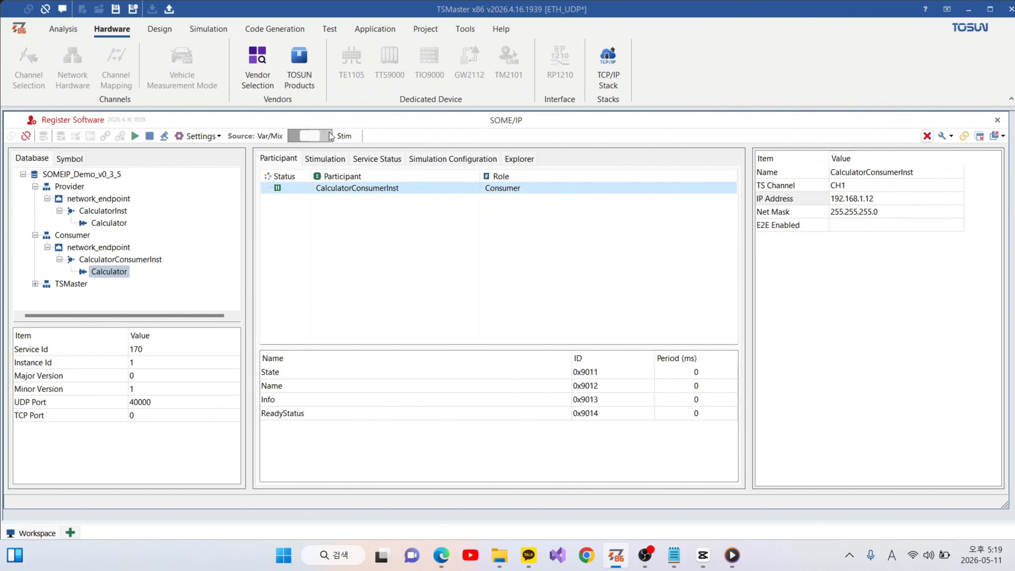
# Set the CalculatorInst provider's ReadyStatus event to 10 in the SOME/IP stimulation and apply it.
pyautogui.click(208, 29)
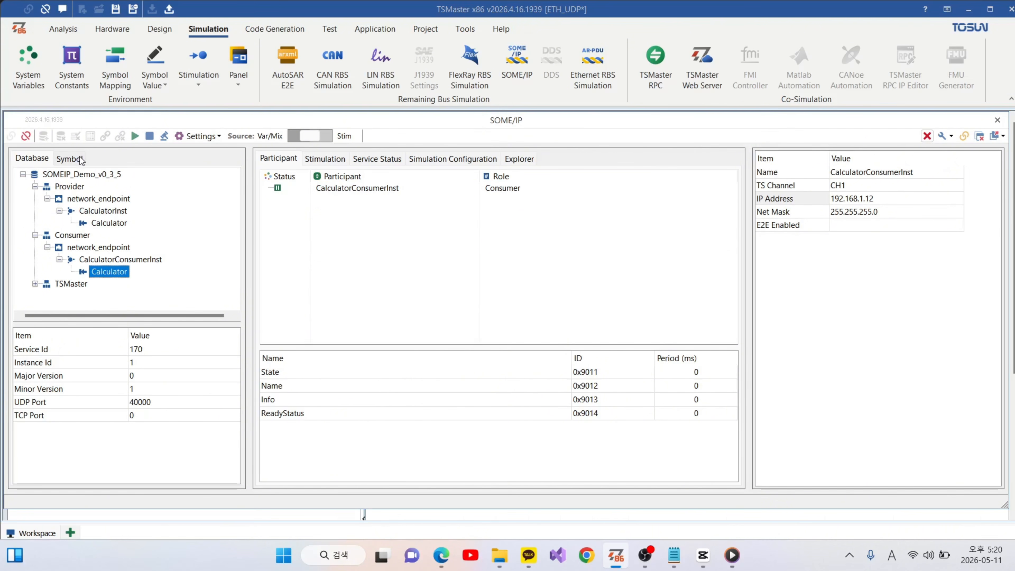
pyautogui.click(76, 159)
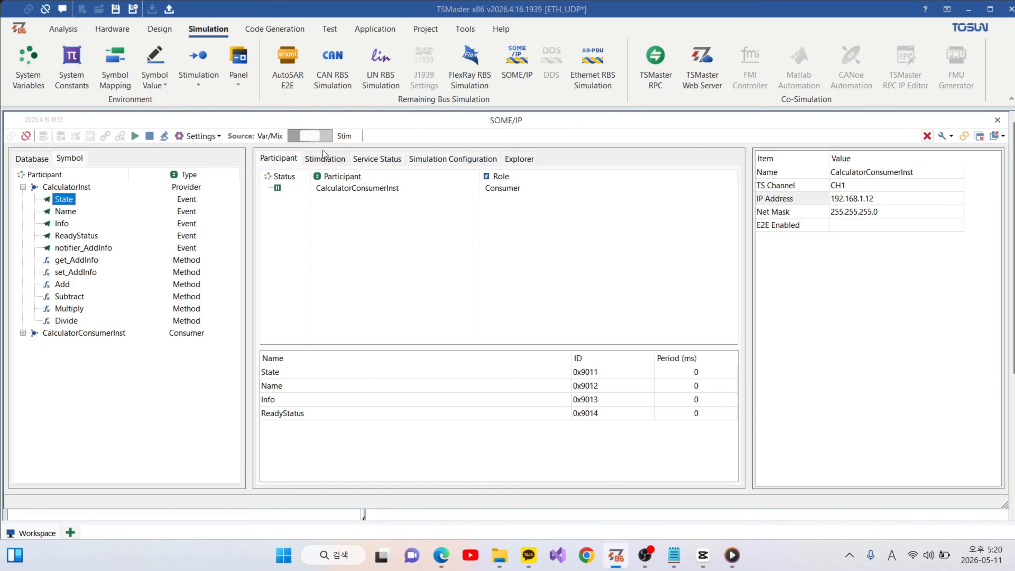
pyautogui.click(331, 160)
pyautogui.click(72, 235)
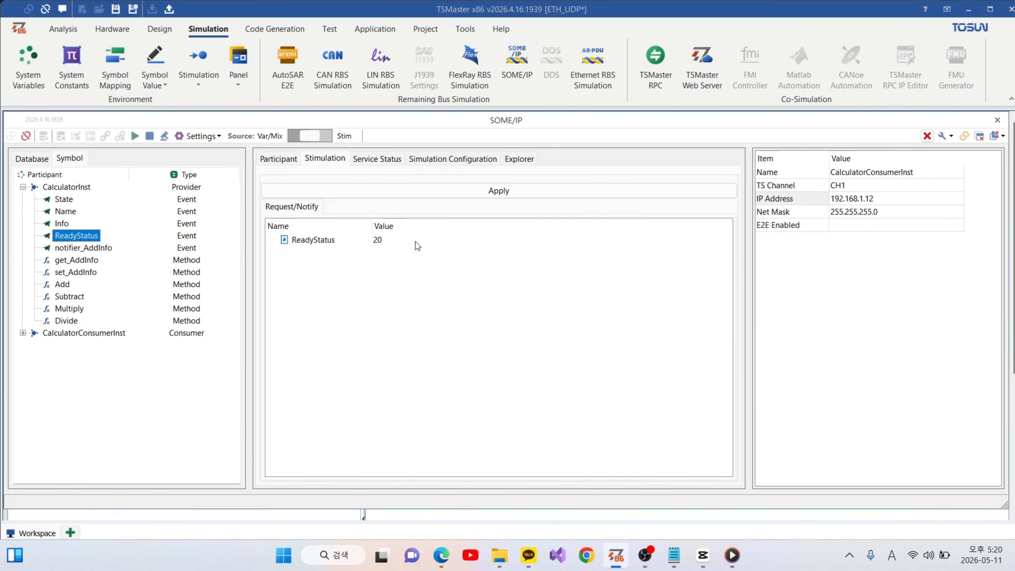
pyautogui.click(389, 240)
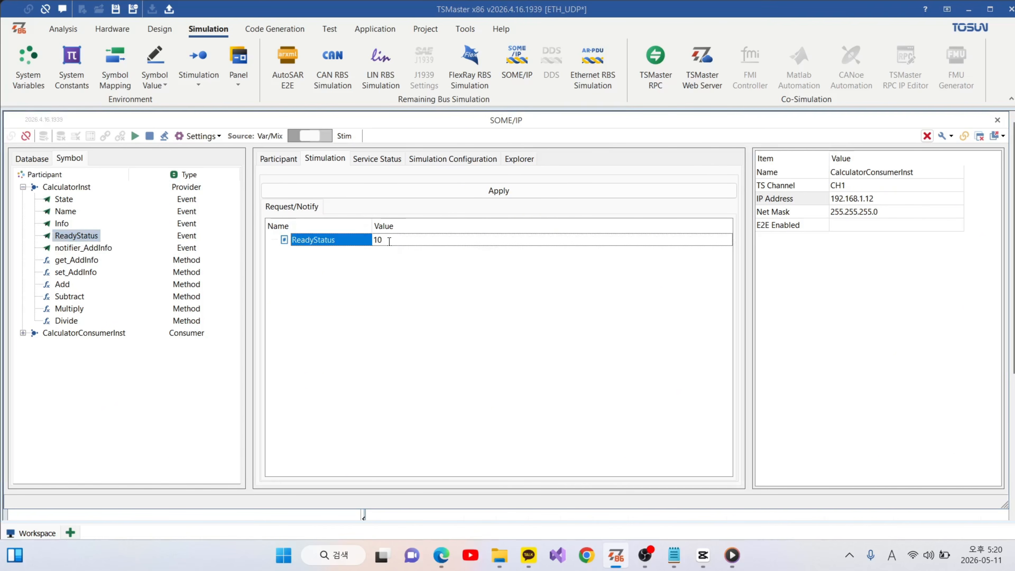
pyautogui.write('10')
pyautogui.click(459, 190)
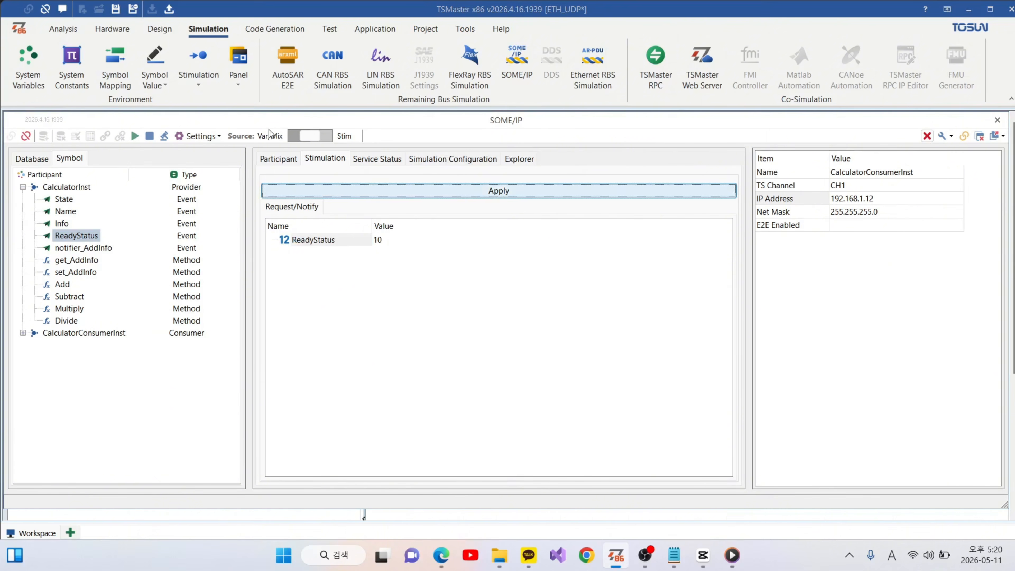
# Open the Ethernet Trace and examine the CalculatorInst.ReadyStatus event inside the transmitted SOME/IP message.
pyautogui.click(63, 28)
pyautogui.click(348, 79)
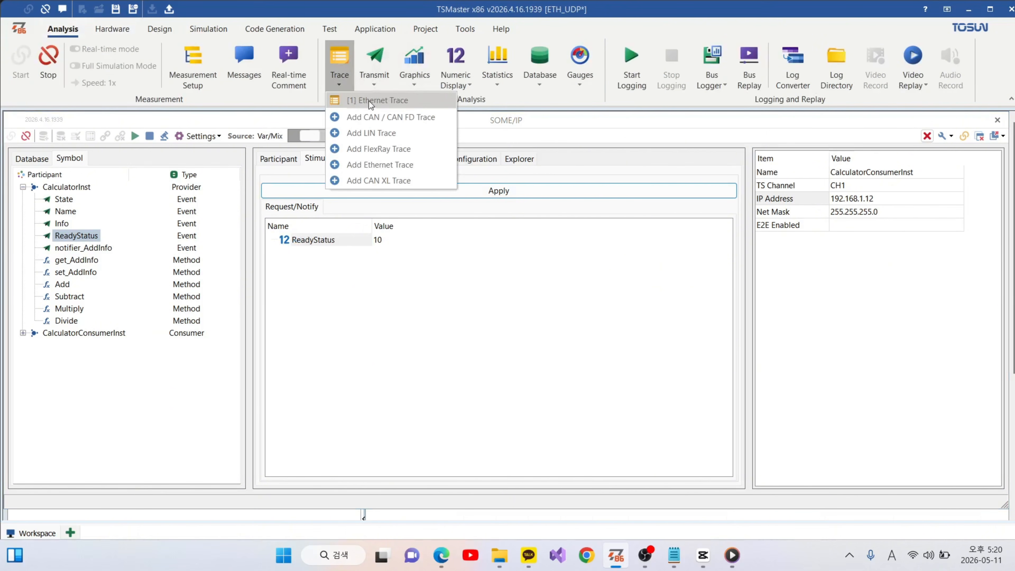
pyautogui.click(376, 102)
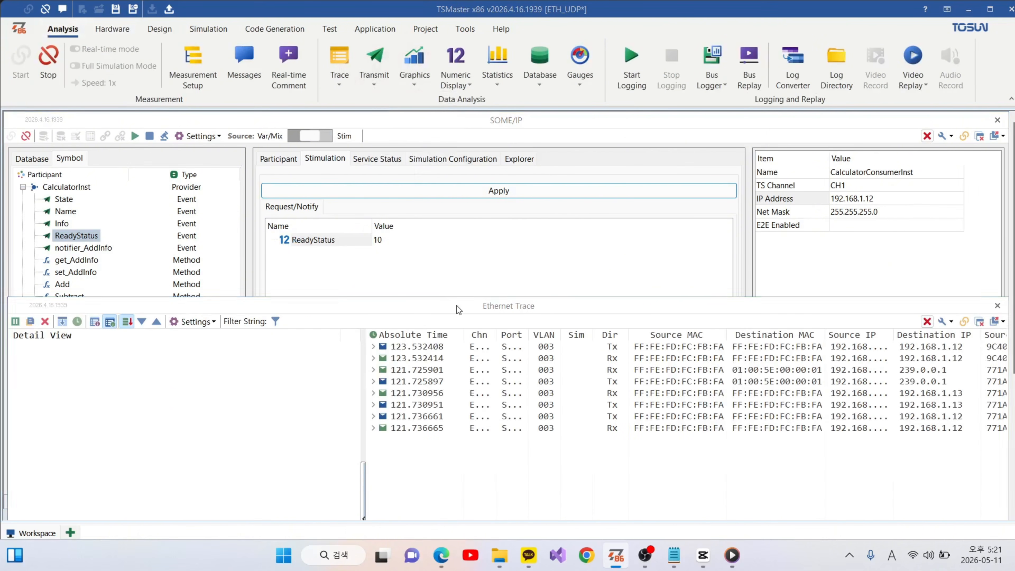
pyautogui.moveTo(456, 305); pyautogui.dragTo(443, 193)
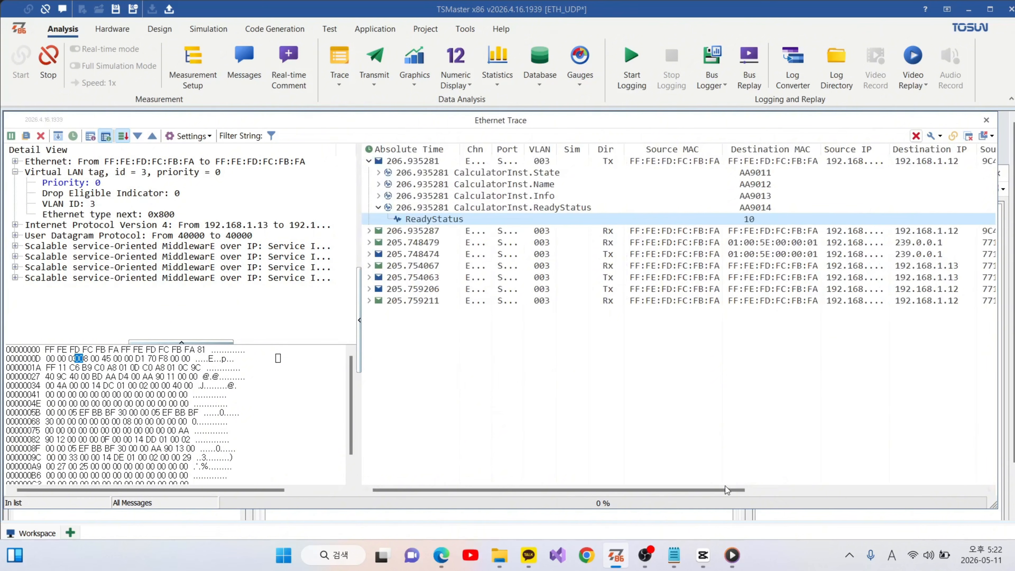
pyautogui.hscroll(5, 676, 260)
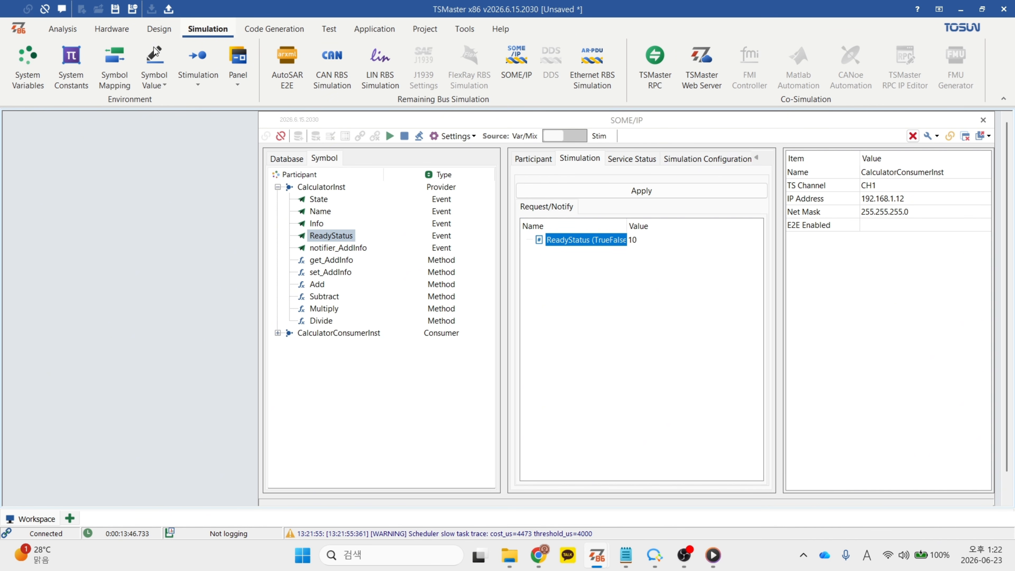
# Open the system variables, apply the ReadyStatus stimulation value of 10, and check the provider and consumer ReadyStatus variables.
pyautogui.click(27, 66)
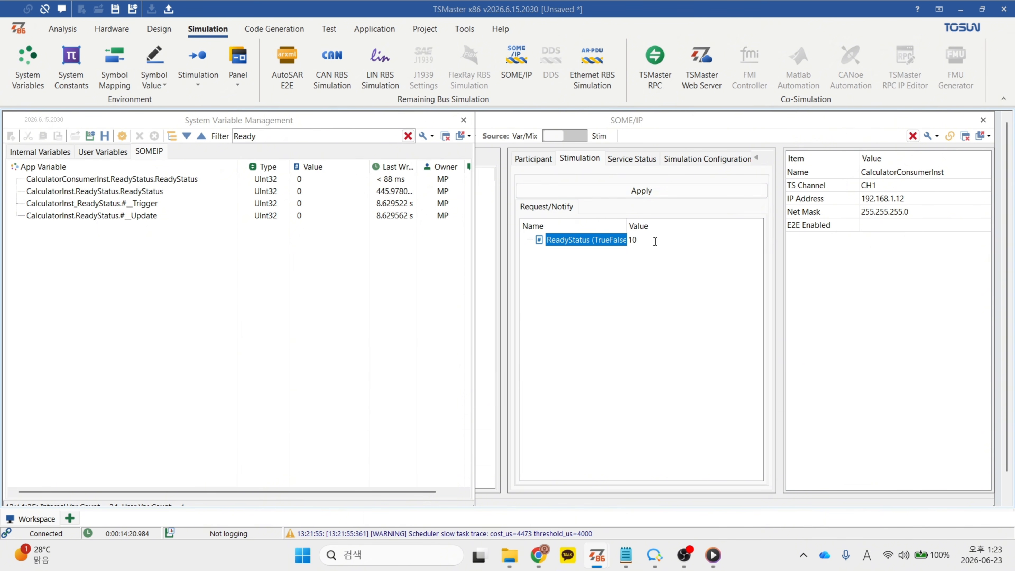
pyautogui.click(639, 191)
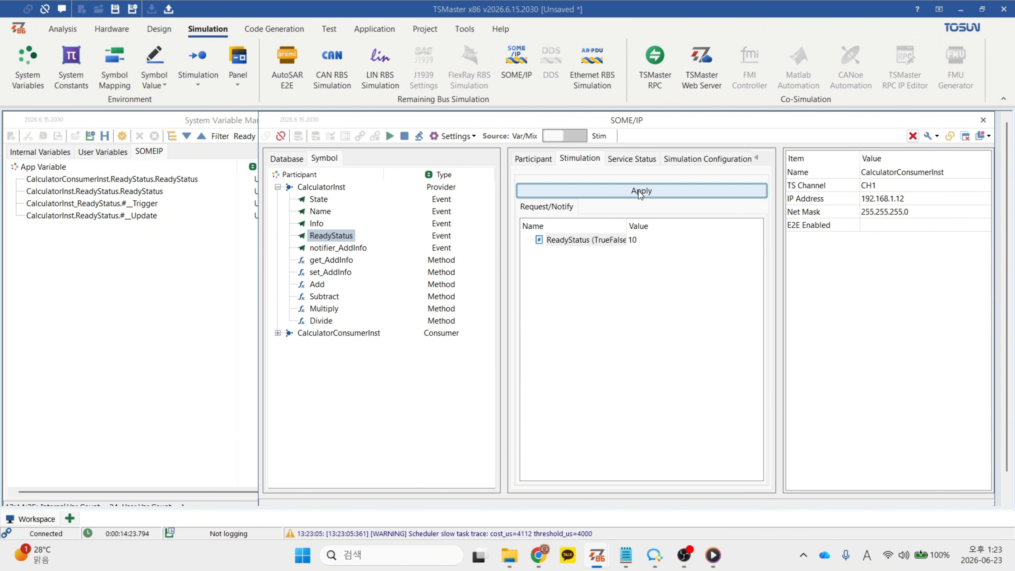
pyautogui.click(220, 295)
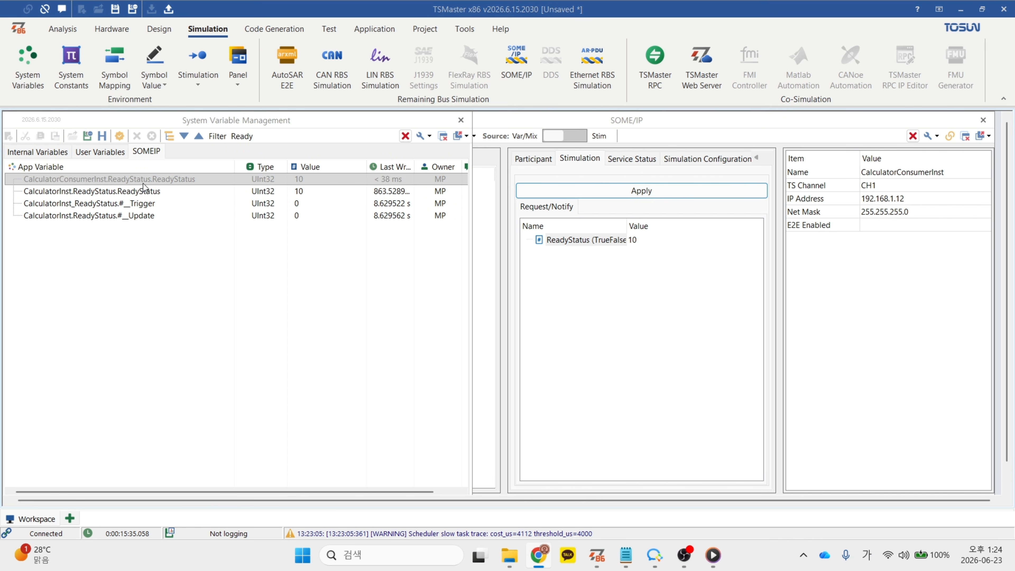
pyautogui.click(171, 191)
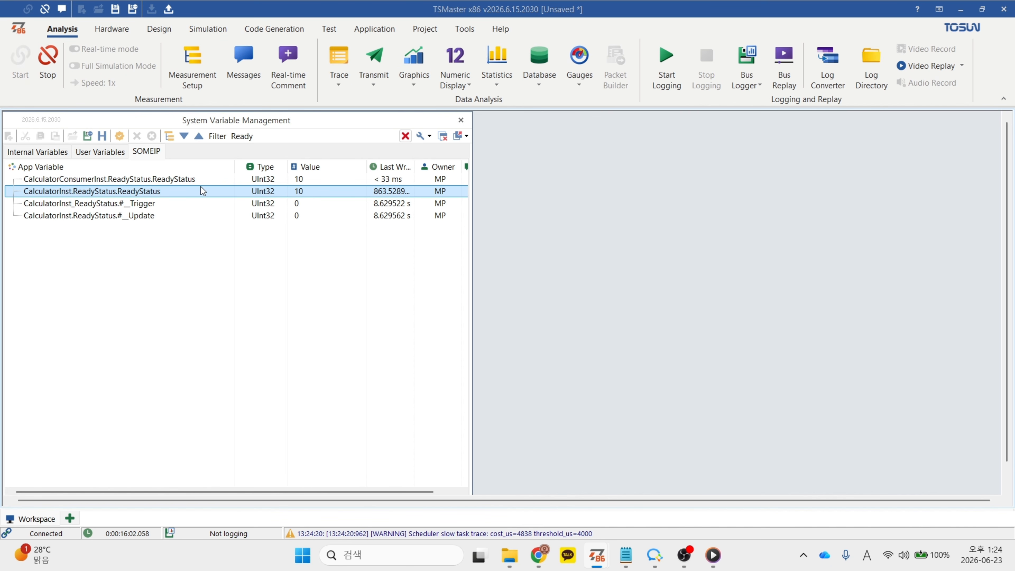
pyautogui.click(203, 180)
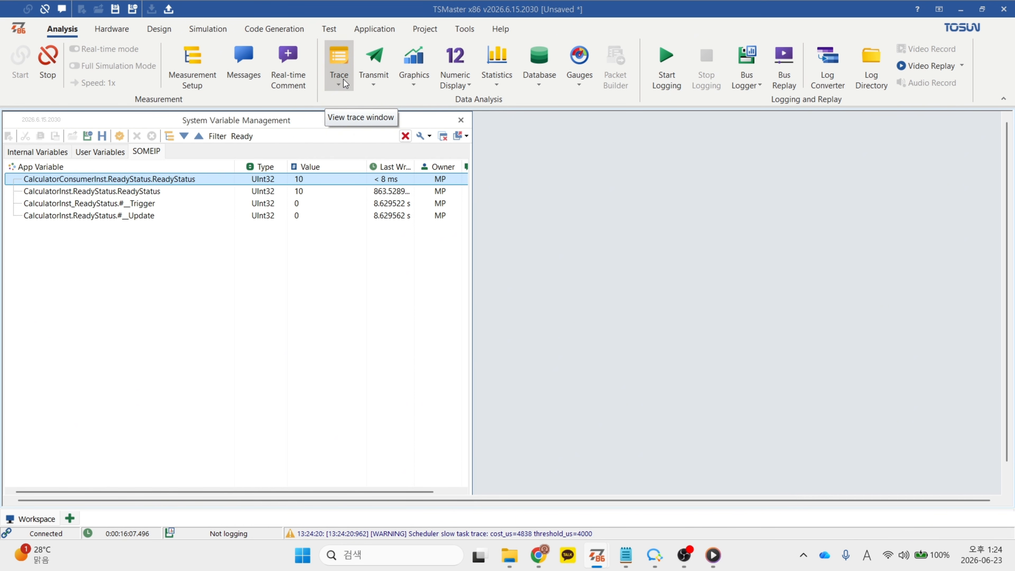
# Open a Graphics window beside the system variables and plot CalculatorConsumerInst.ReadyStatus in it.
pyautogui.click(347, 86)
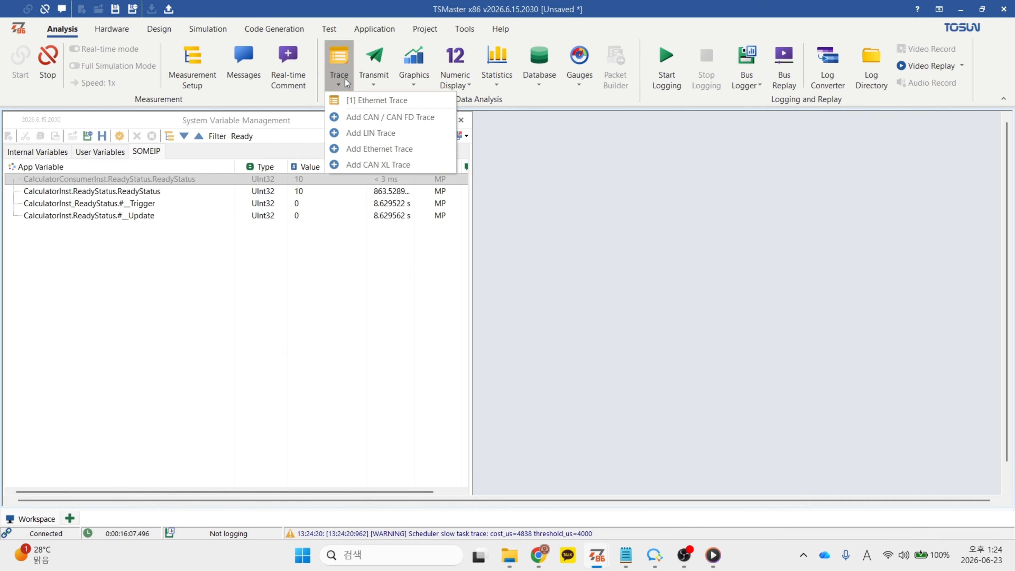
pyautogui.click(368, 100)
pyautogui.click(414, 60)
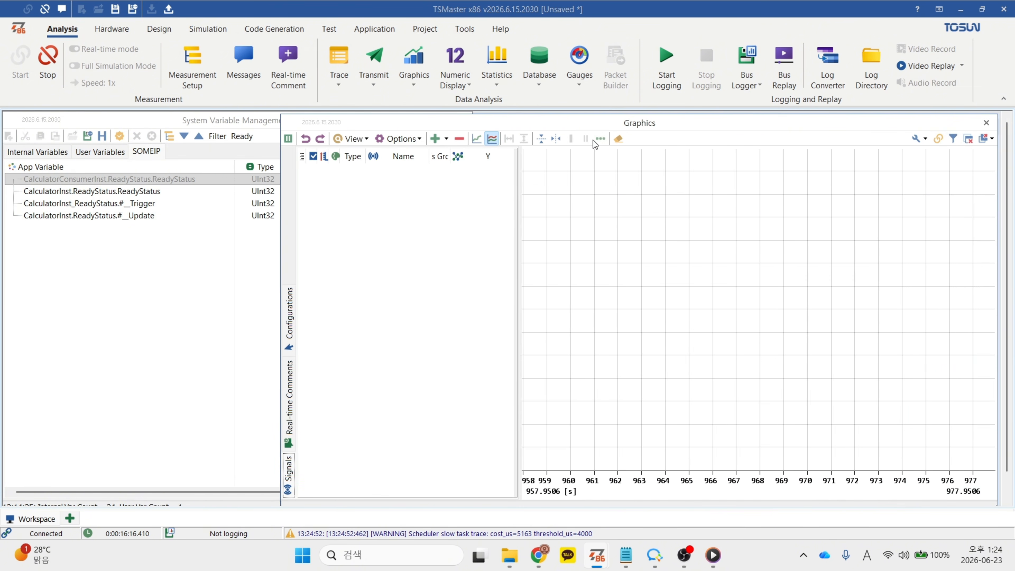
pyautogui.moveTo(592, 140); pyautogui.dragTo(601, 256)
pyautogui.moveTo(624, 124); pyautogui.dragTo(585, 129)
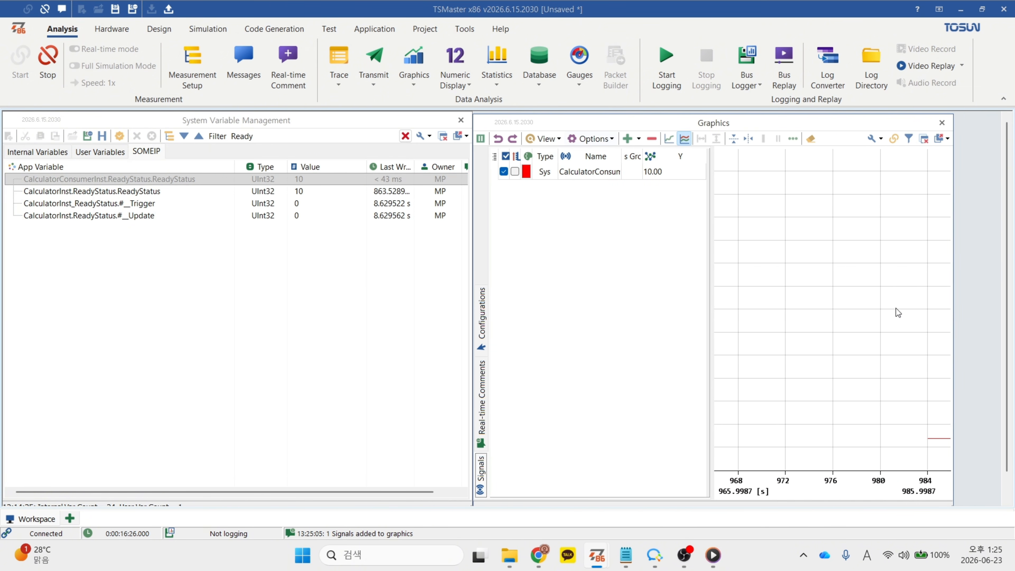
pyautogui.doubleClick(830, 387)
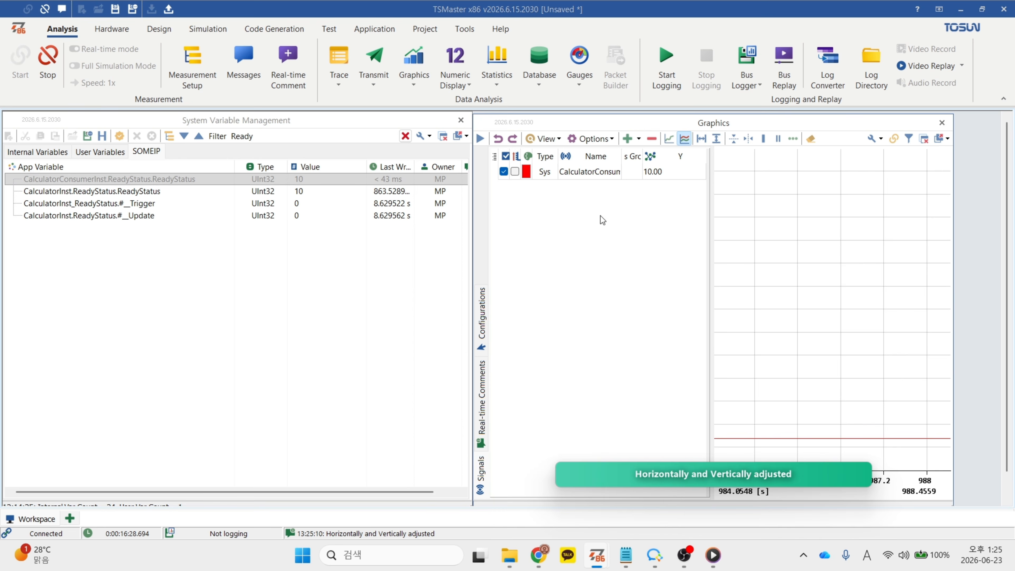
pyautogui.click(594, 172)
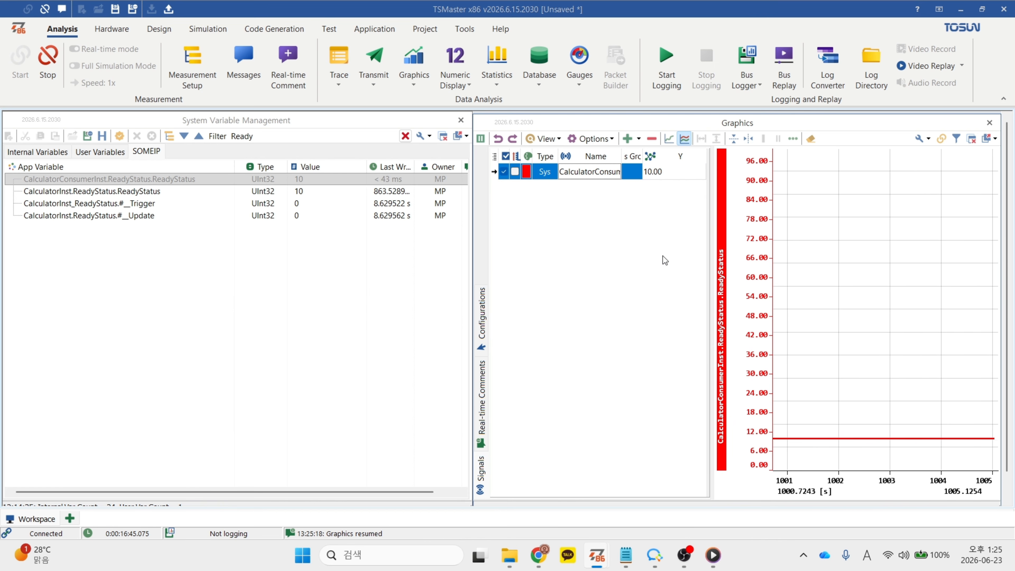
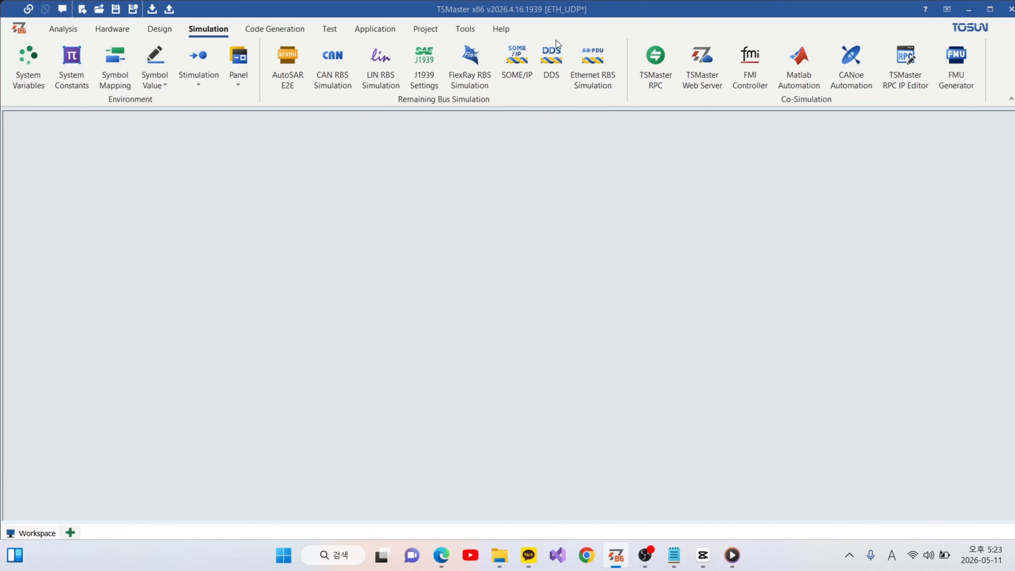
# Open the DDS simulation and load the IDL_Demo.idl database into it.
pyautogui.click(558, 64)
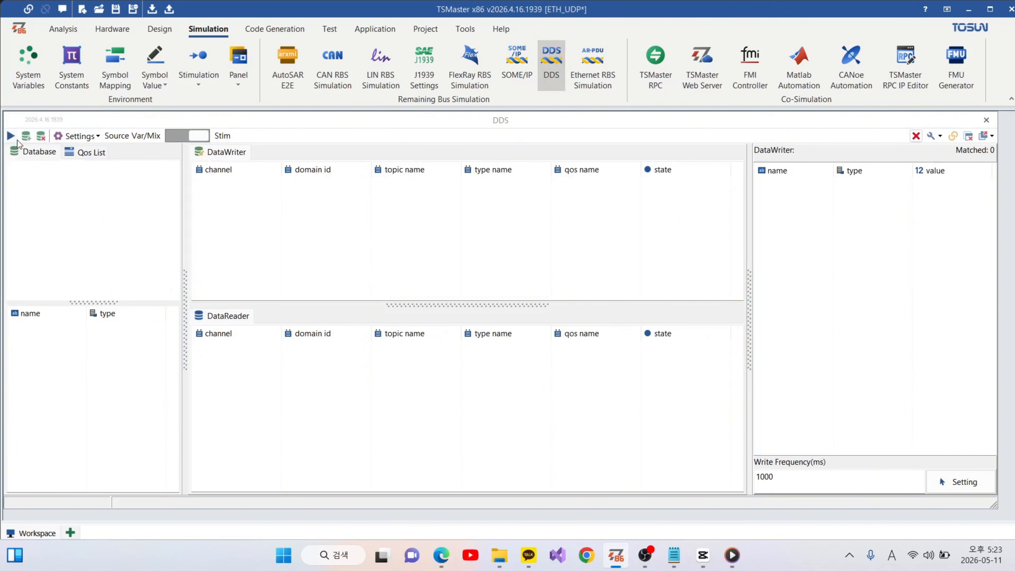
pyautogui.click(29, 135)
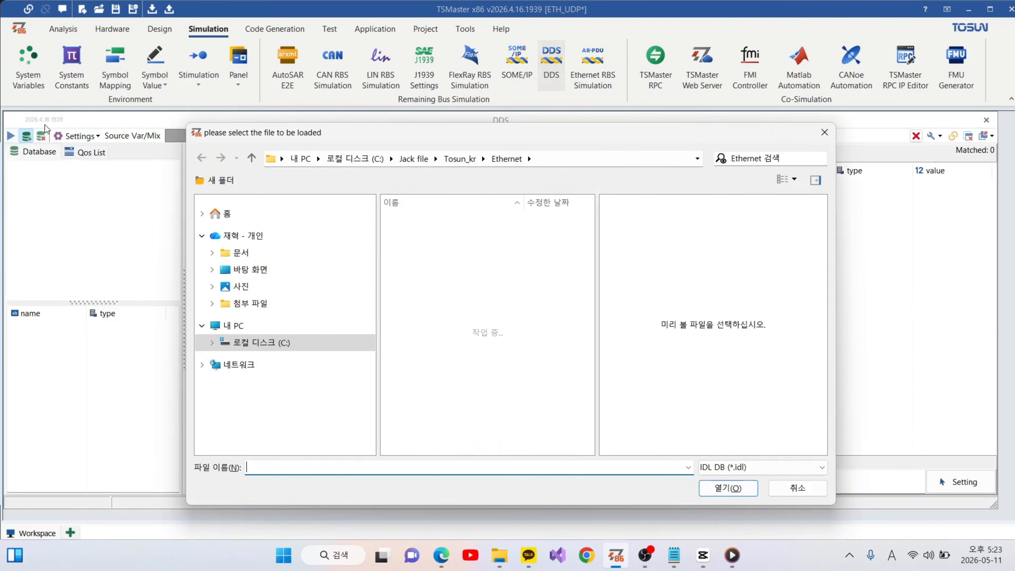
pyautogui.doubleClick(449, 270)
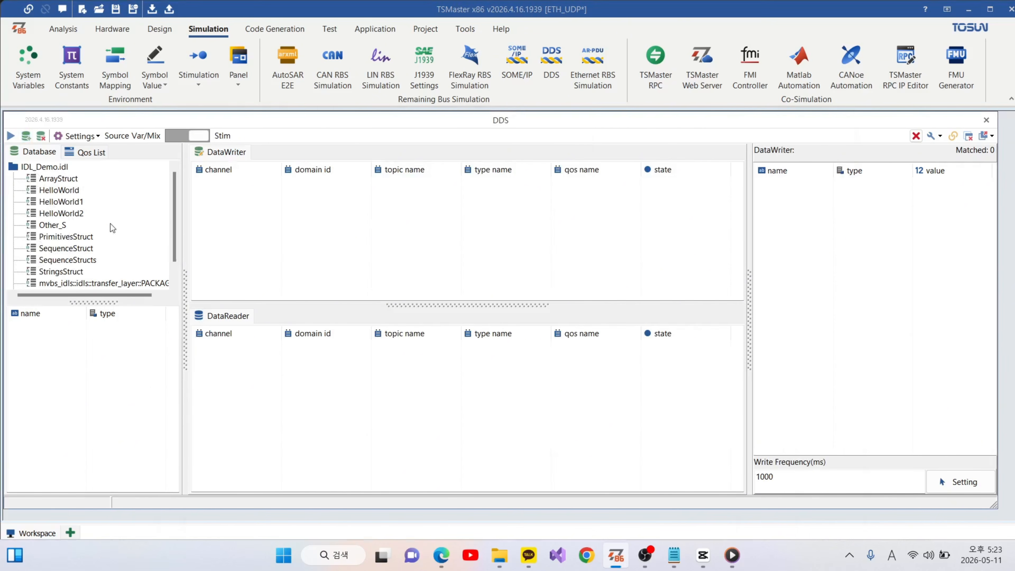
# Add a DataWriter QoS profile with TRANSIENT_LOCAL durability, AUTOMATIC liveliness and KEEP_LAST history.
pyautogui.click(77, 153)
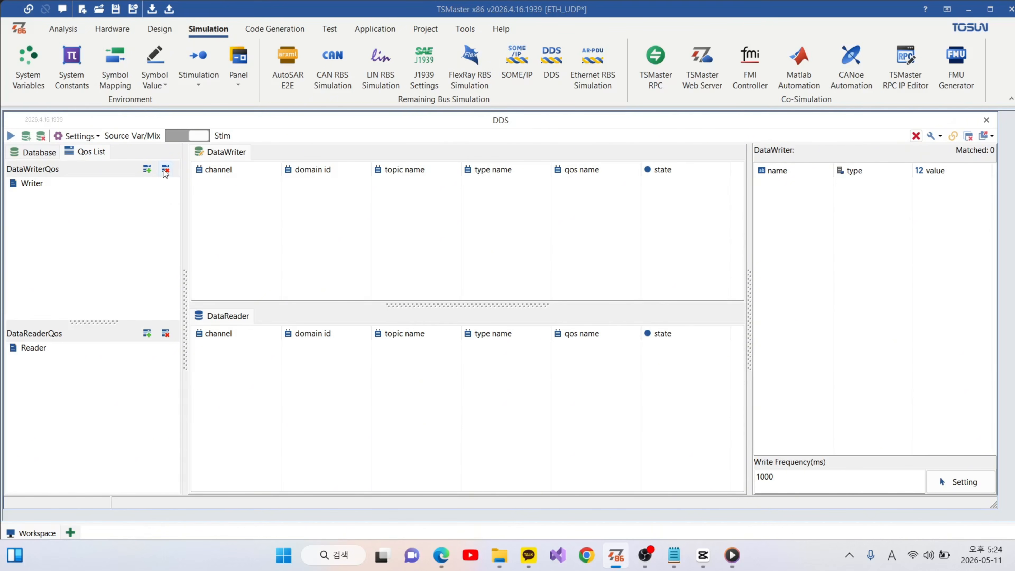
pyautogui.click(147, 170)
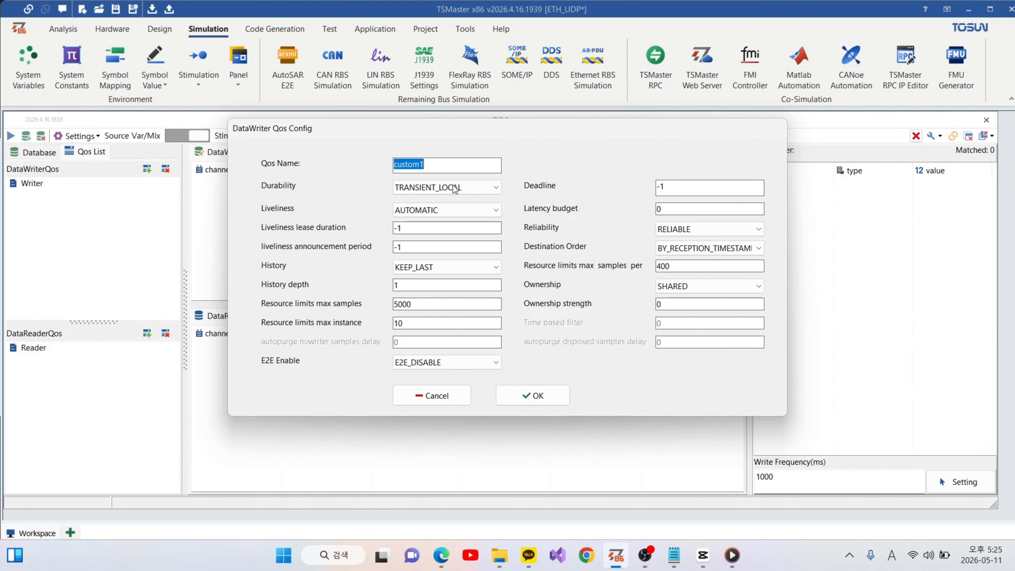
pyautogui.click(466, 192)
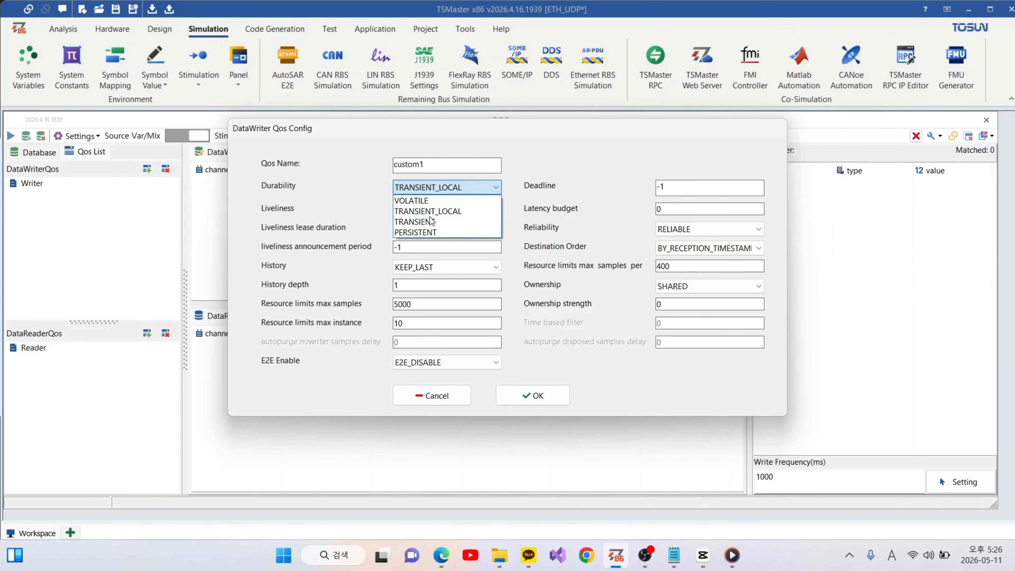
pyautogui.click(436, 211)
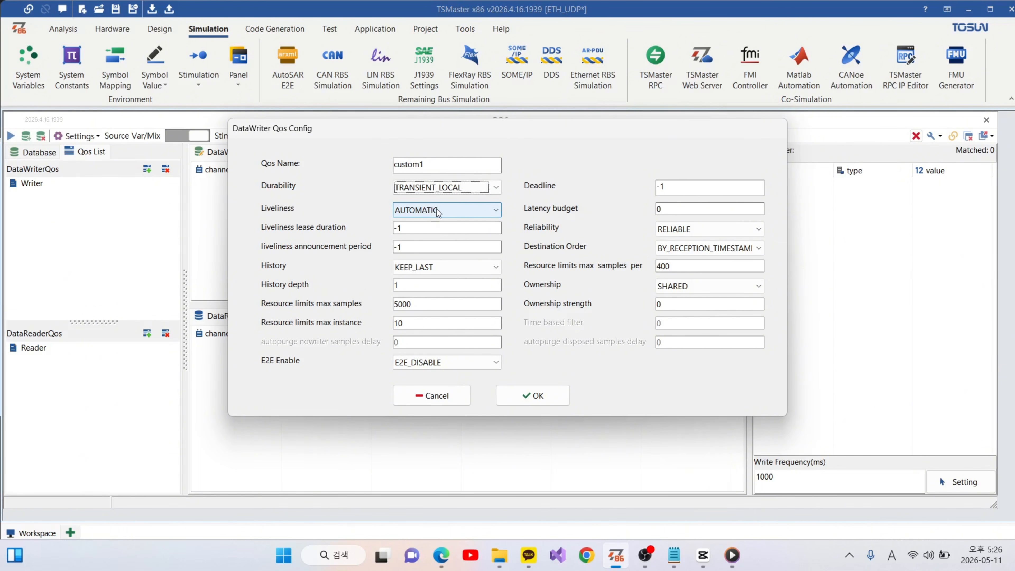
pyautogui.click(450, 210)
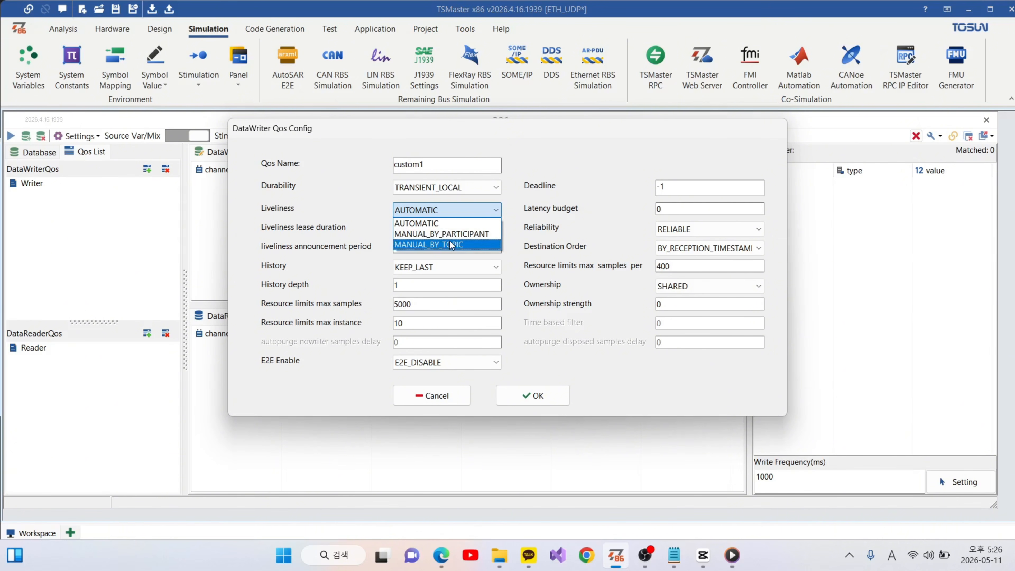
pyautogui.click(323, 239)
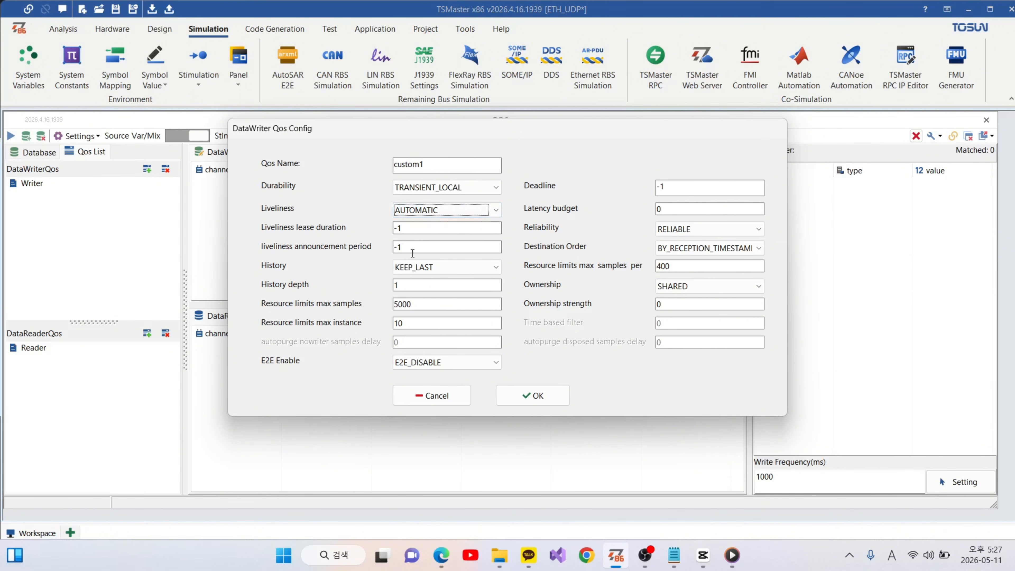
pyautogui.click(428, 267)
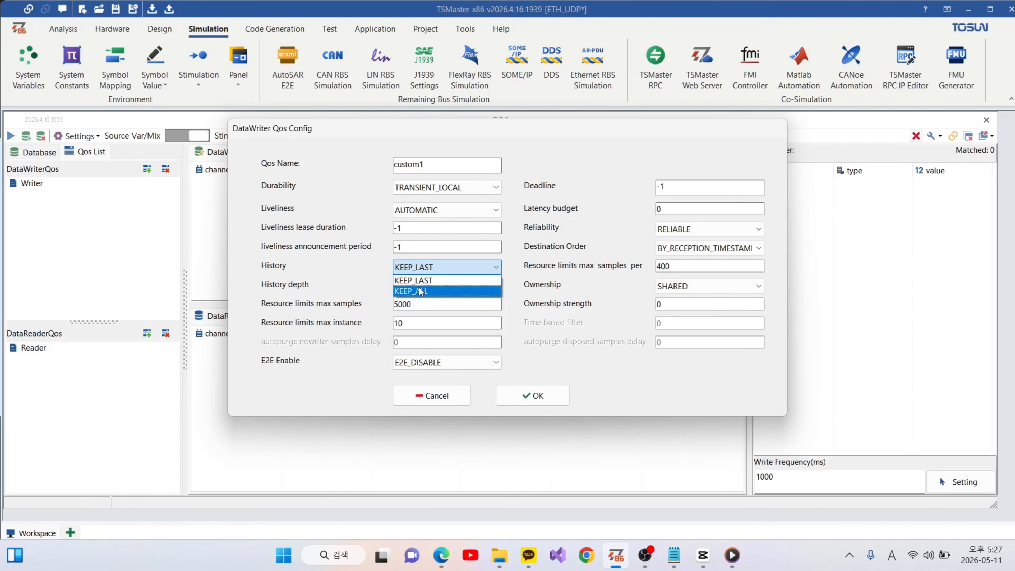
pyautogui.click(396, 280)
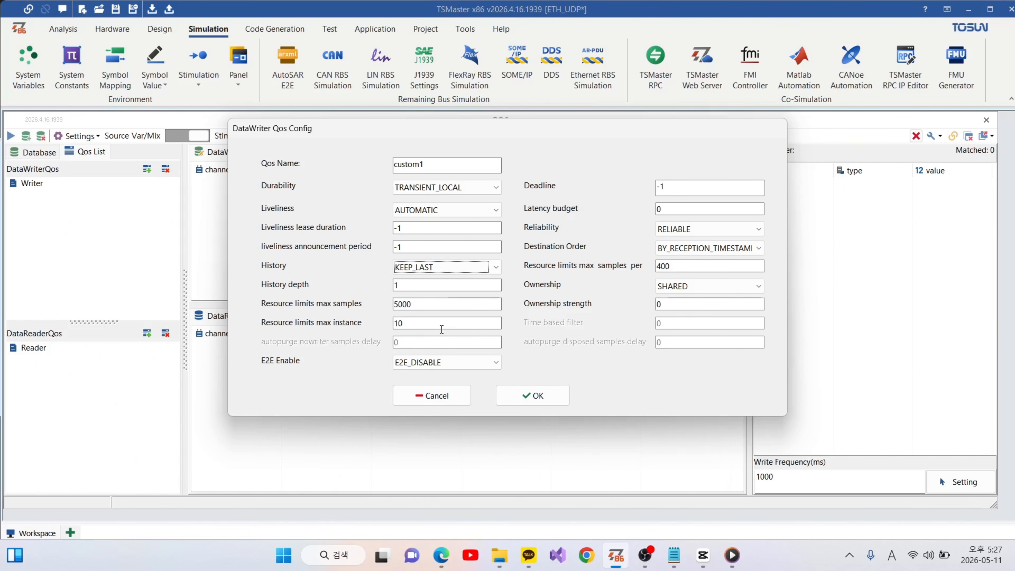
# Choose E2E_DISABLE, RELIABLE reliability, BY_RECEPTION_TIMESTAMP destination order and SHARED ownership for the DataWriter QoS profile and save it.
pyautogui.click(399, 362)
pyautogui.click(434, 372)
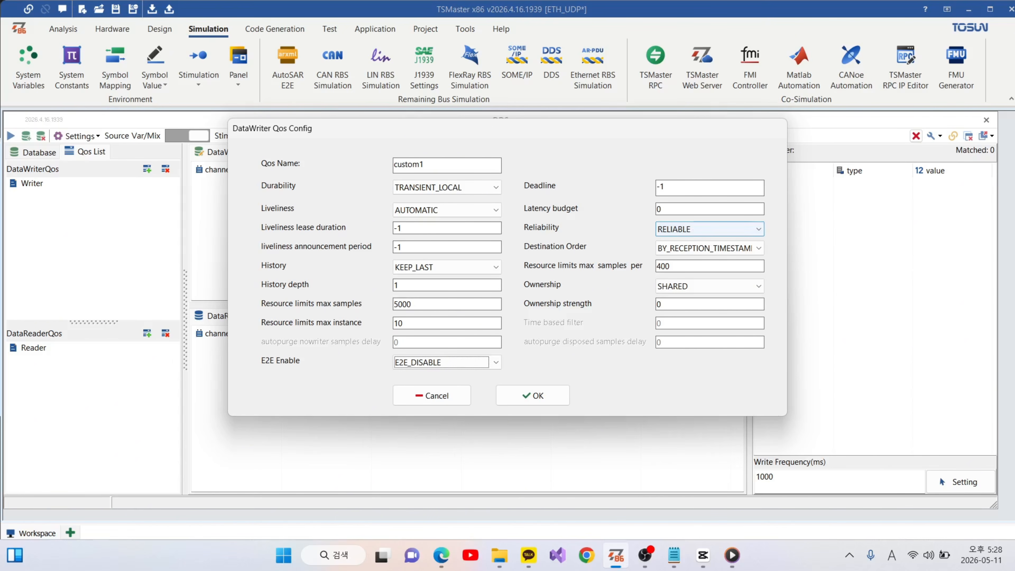
pyautogui.click(727, 229)
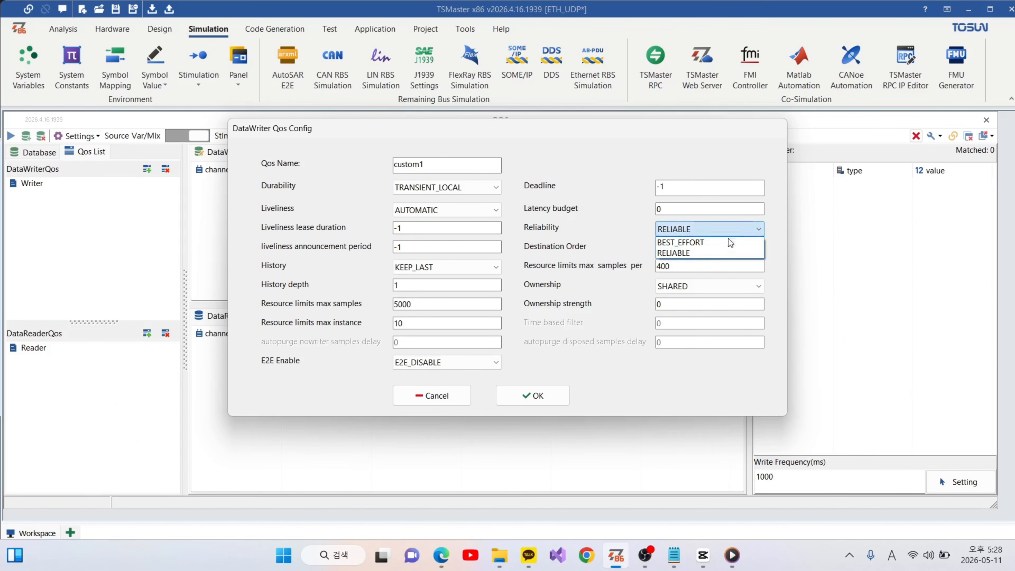
pyautogui.click(688, 253)
pyautogui.click(687, 248)
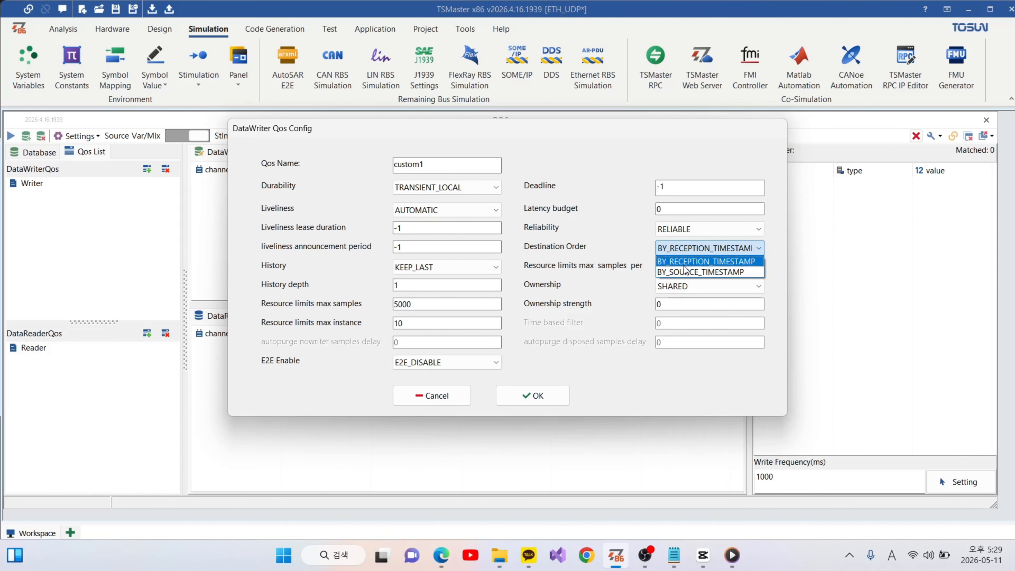
pyautogui.click(685, 265)
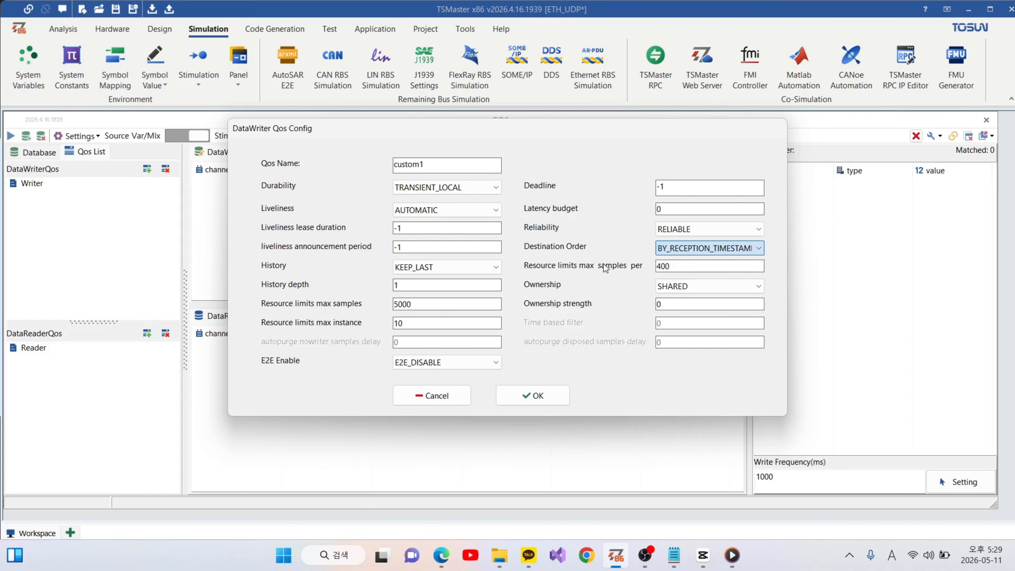
pyautogui.click(691, 286)
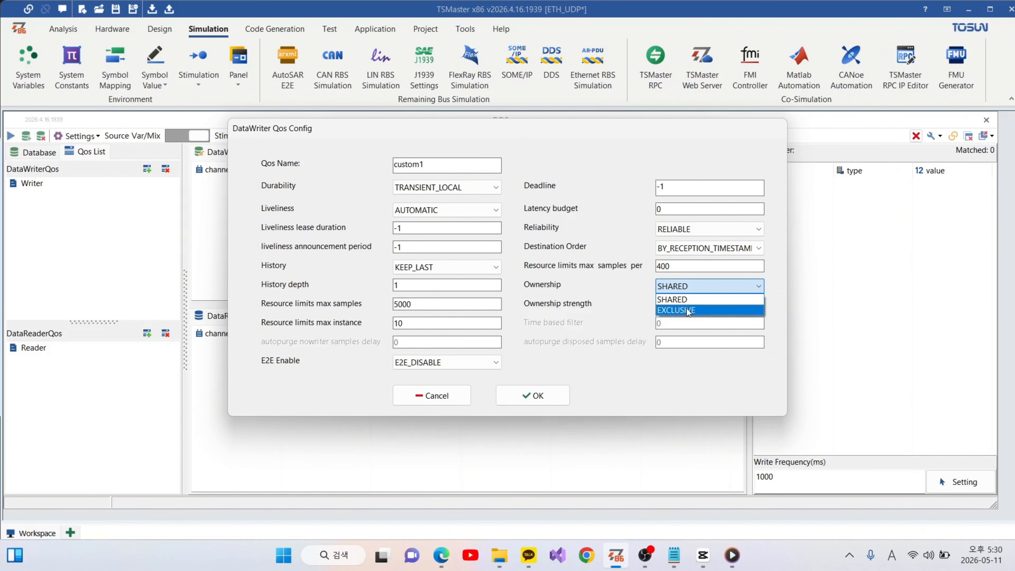
pyautogui.click(681, 299)
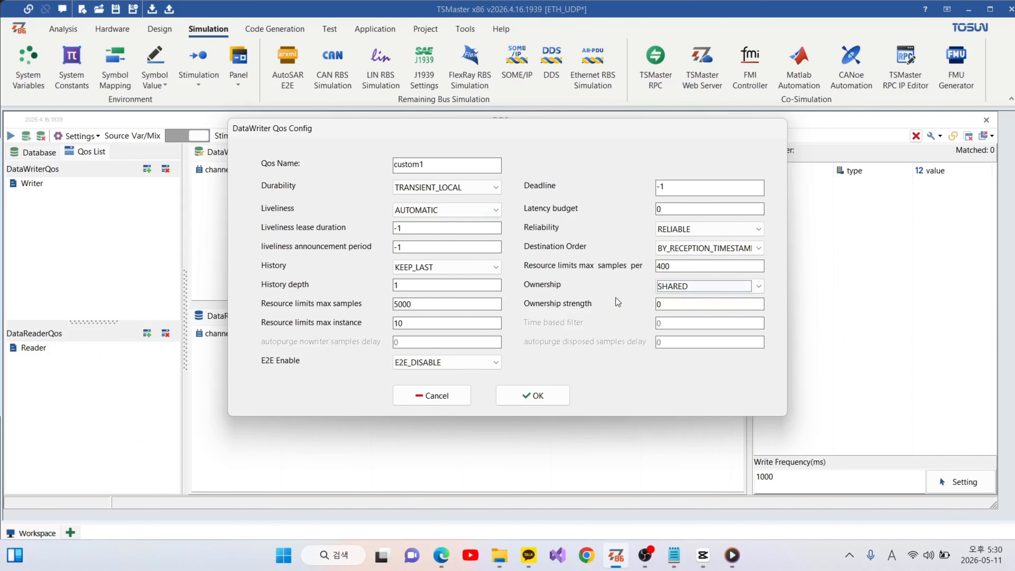
pyautogui.click(520, 394)
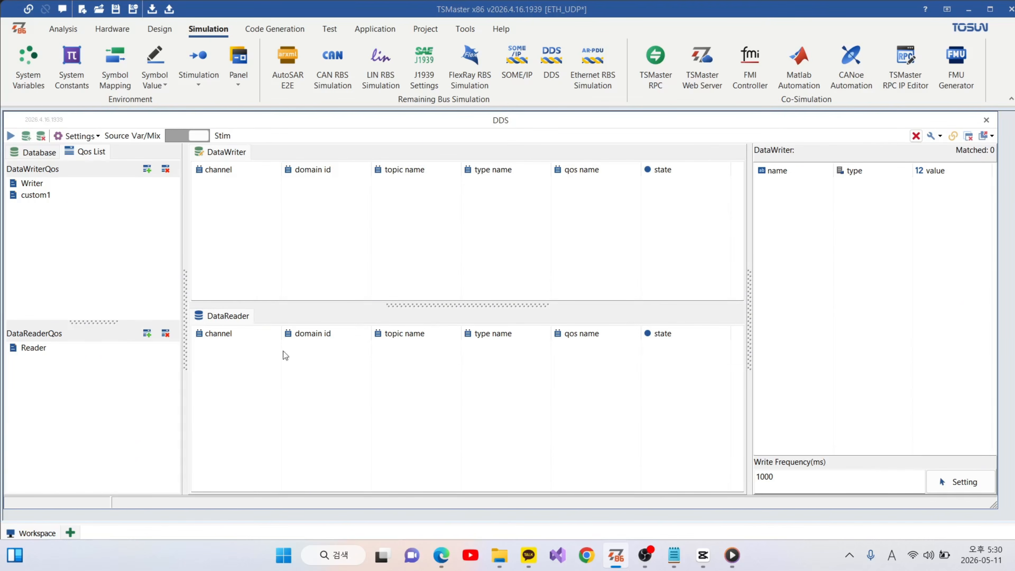
# Add a DataReader QoS profile and name the custom writer and reader profiles Writer_Qos and Reader_Qos.
pyautogui.click(147, 333)
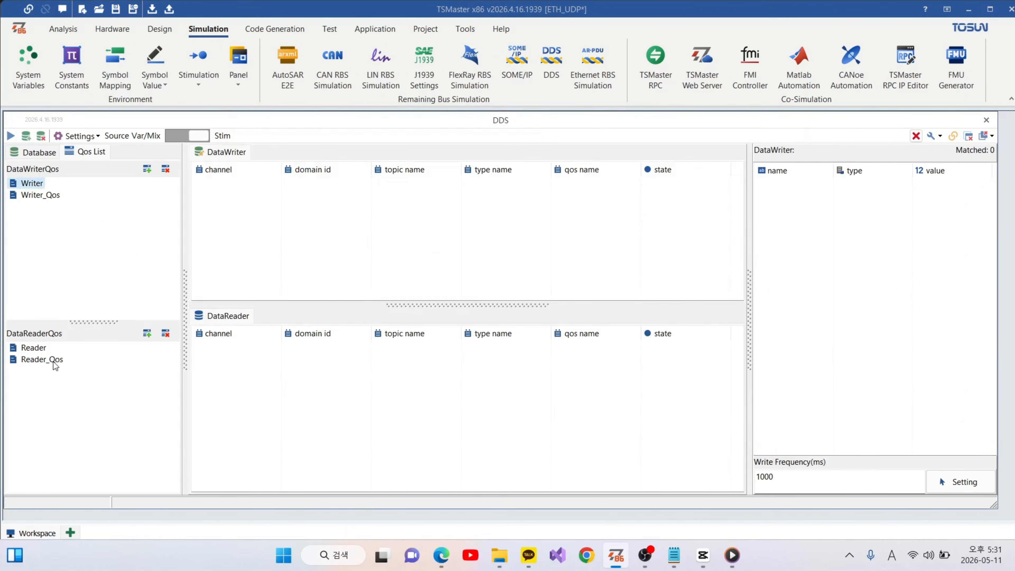
pyautogui.click(39, 196)
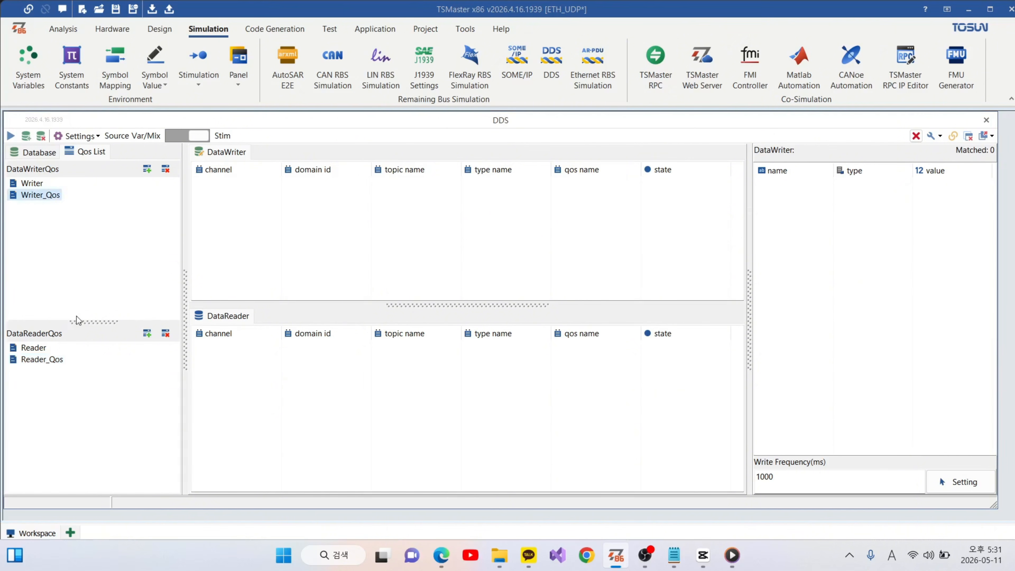
pyautogui.click(51, 362)
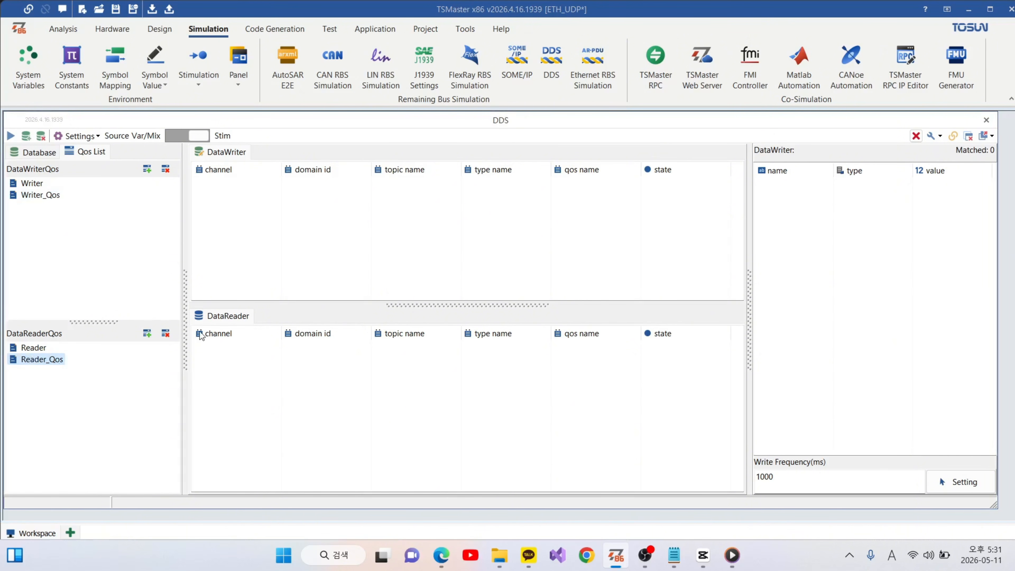
# In the TCP/IP stack, add IPv4 address 192.168.1.100 with host name writer to the network card of Eth CH1.
pyautogui.click(112, 29)
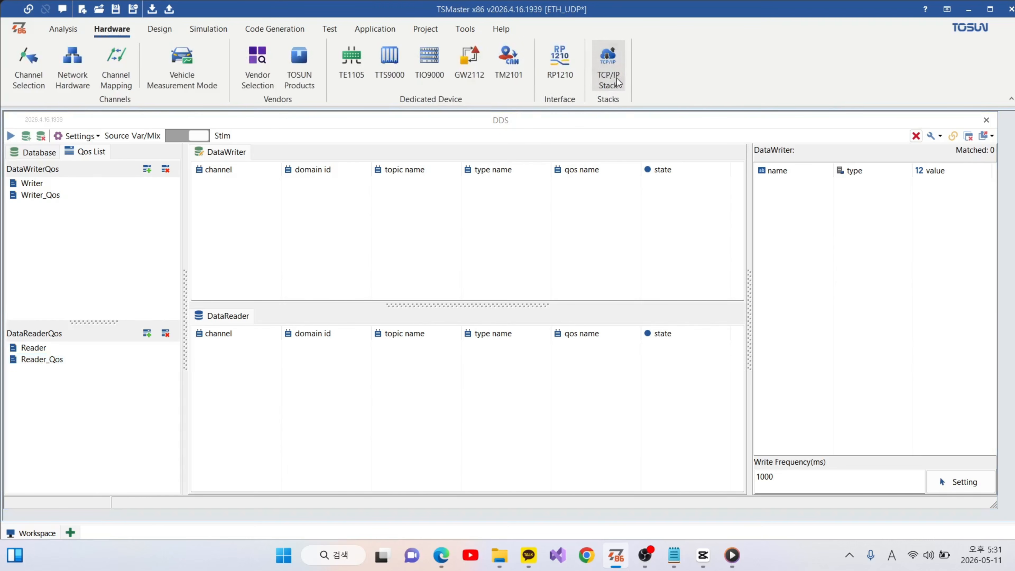
pyautogui.click(608, 66)
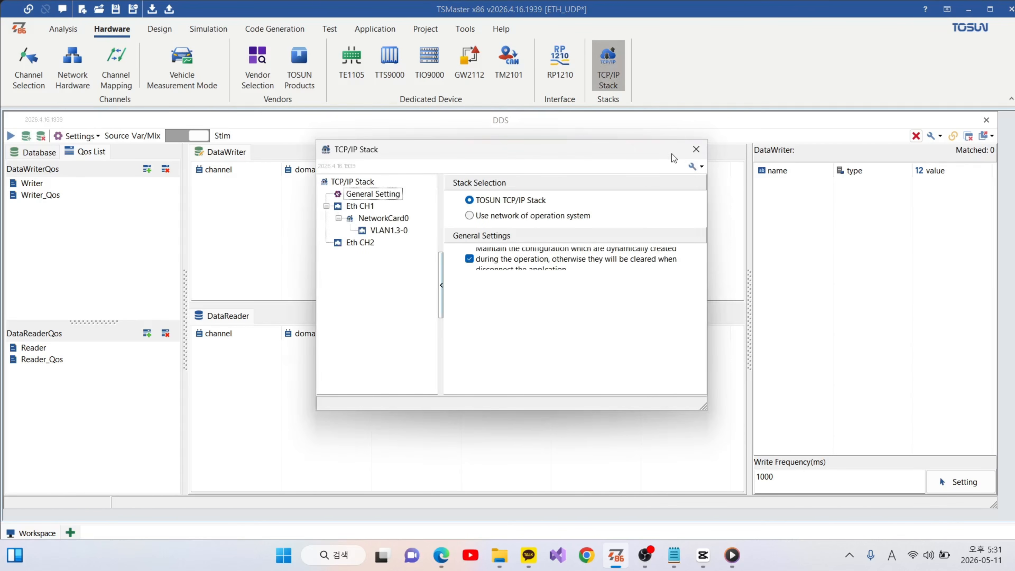
pyautogui.click(381, 218)
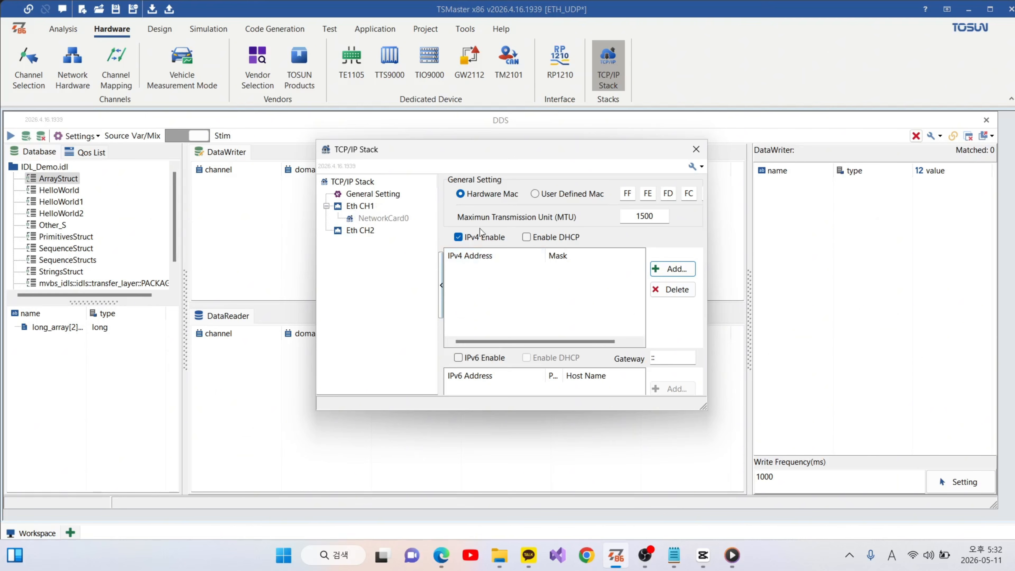
pyautogui.click(672, 268)
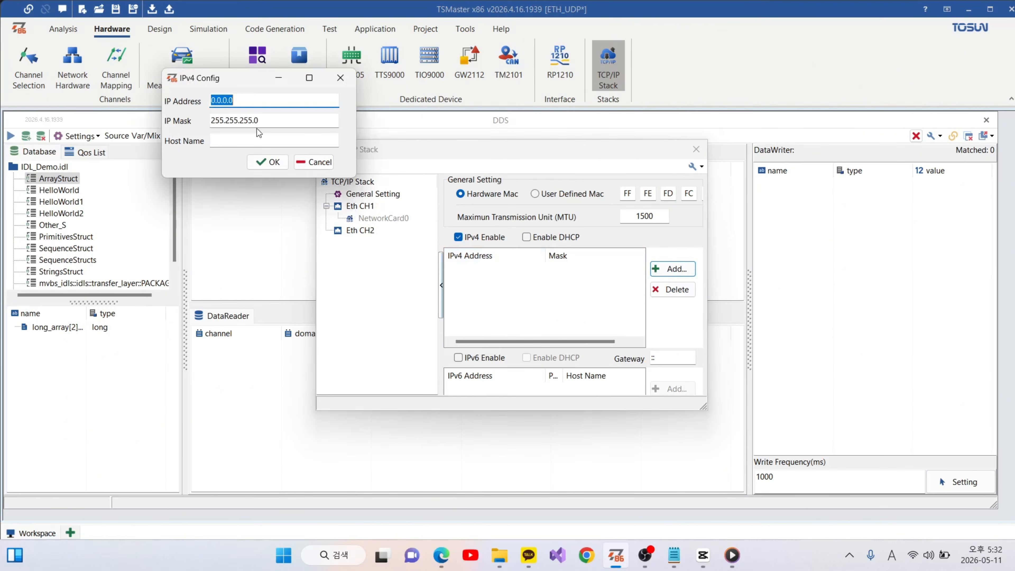
pyautogui.write('192.168.1.100')
pyautogui.click(265, 141)
pyautogui.write('writer')
pyautogui.click(278, 166)
# Add a network card under Eth CH2 in the TCP/IP stack and enable IPv4 on it.
pyautogui.rightClick(360, 231)
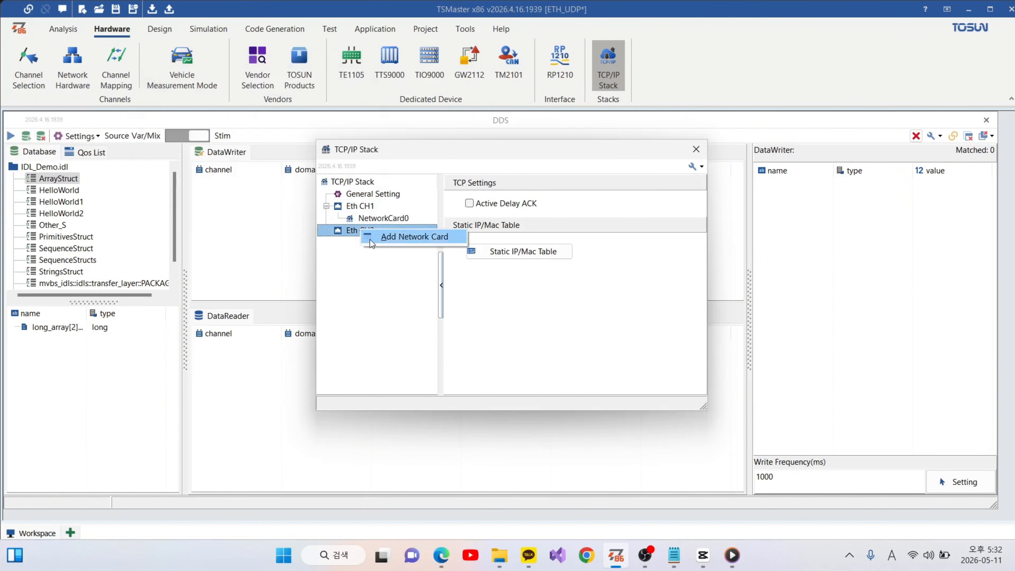
pyautogui.click(371, 240)
pyautogui.click(374, 243)
pyautogui.click(464, 237)
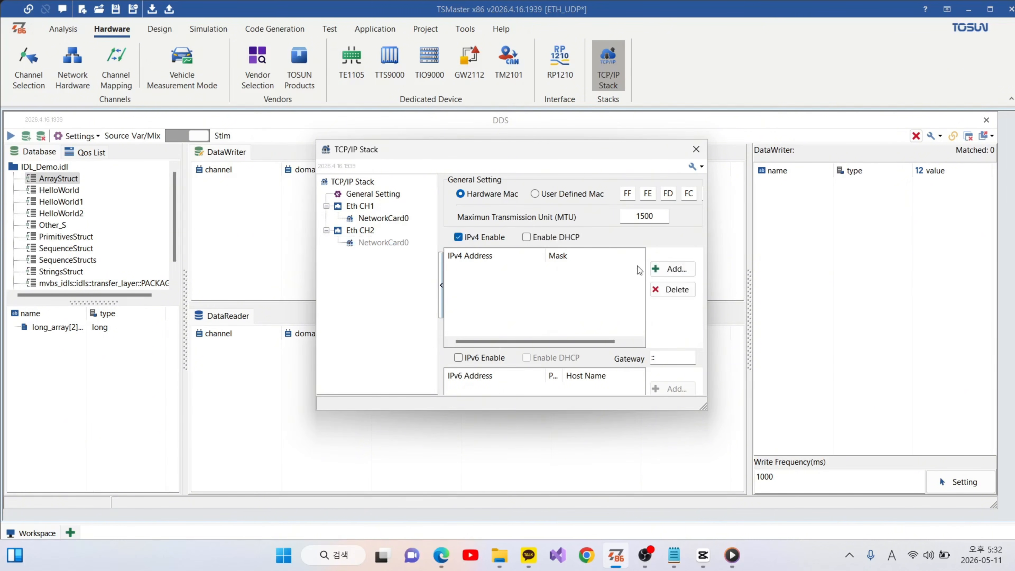
# Add IPv4 address 192.168.1.101 with host name reader to the Eth CH2 network card and close the TCP/IP stack settings.
pyautogui.click(674, 269)
pyautogui.write('192')
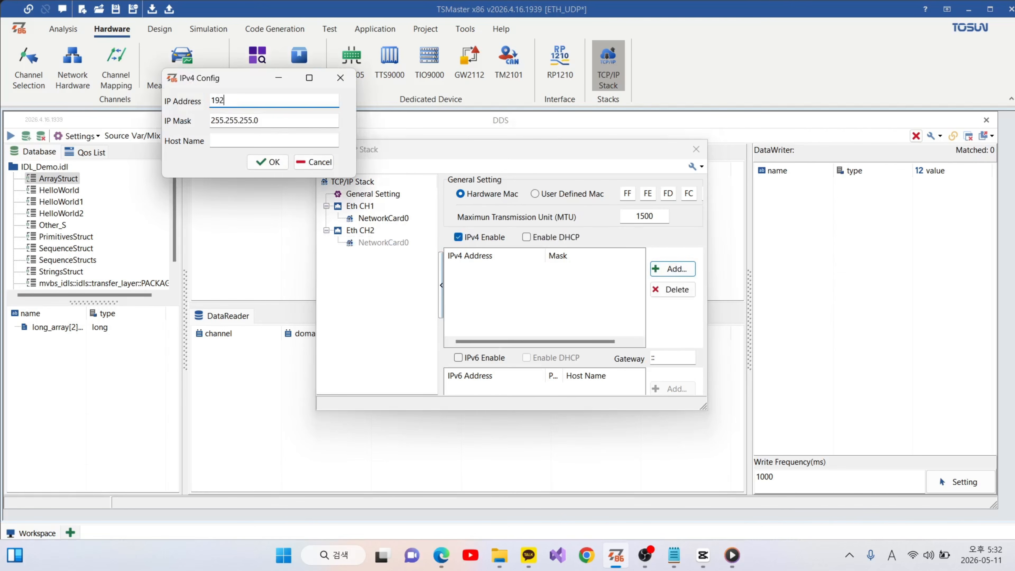
pyautogui.write('.168.1.101')
pyautogui.press('Tab')
pyautogui.press('Tab')
pyautogui.write('reader')
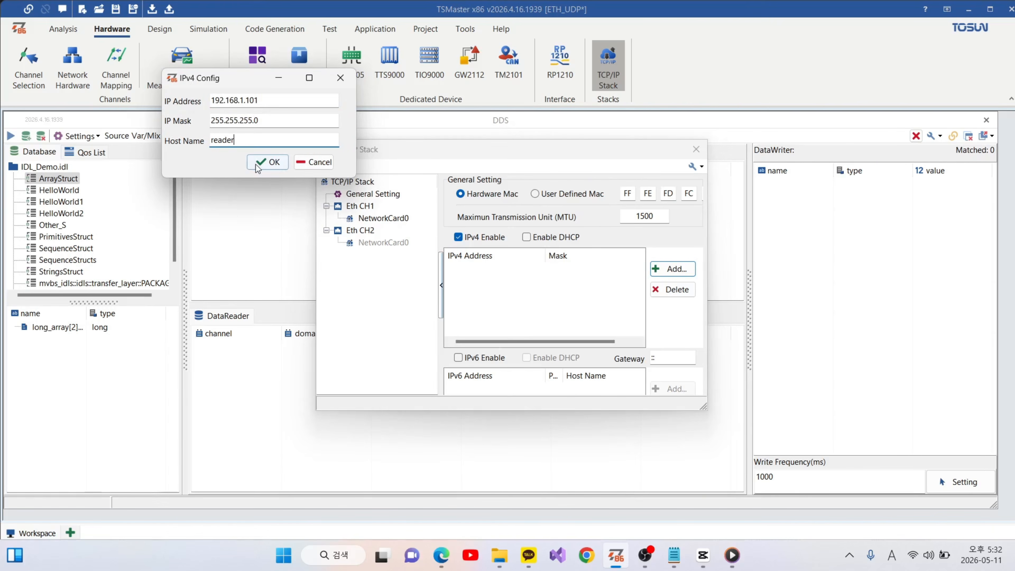
pyautogui.click(255, 164)
pyautogui.click(389, 246)
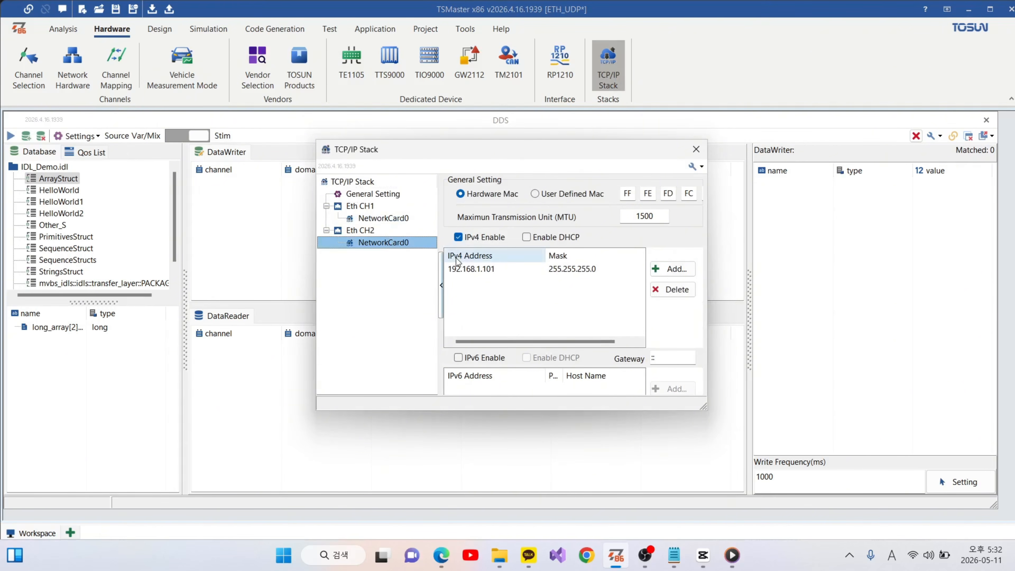
pyautogui.click(696, 150)
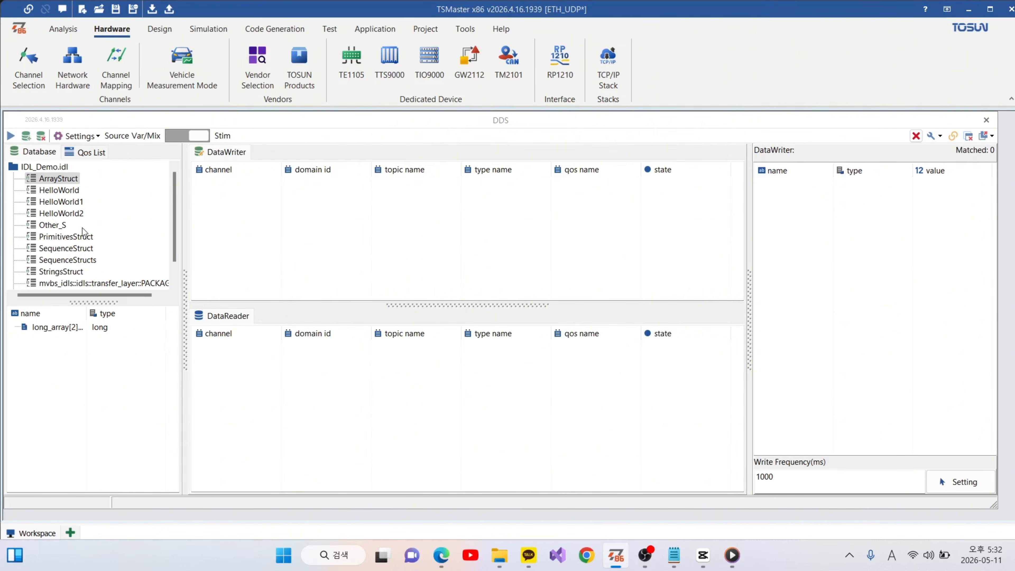
# Begin a DataWriter for the HelloWorld type with channel ID 0 and domain ID 10.
pyautogui.click(78, 195)
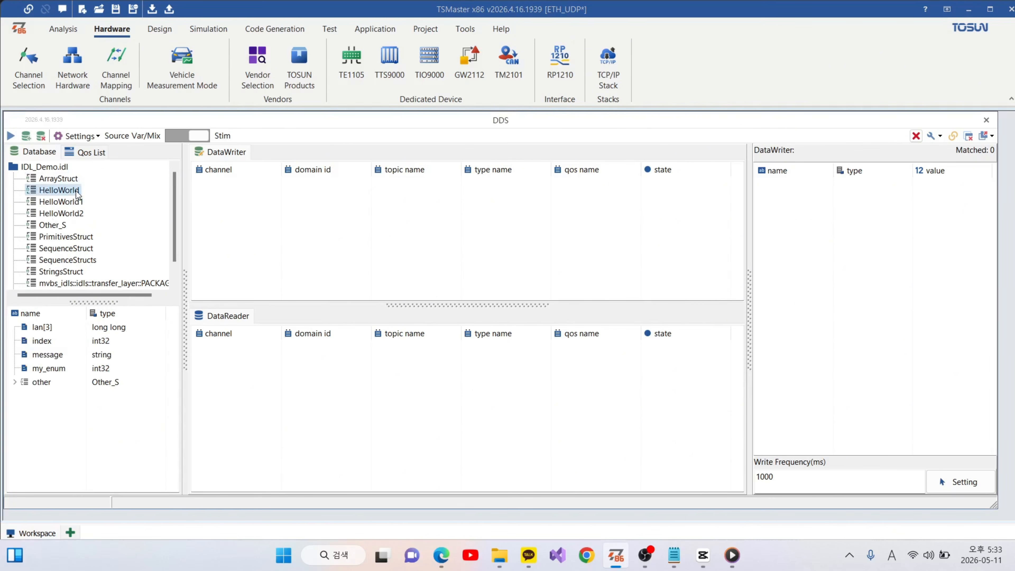
pyautogui.rightClick(61, 193)
pyautogui.click(103, 187)
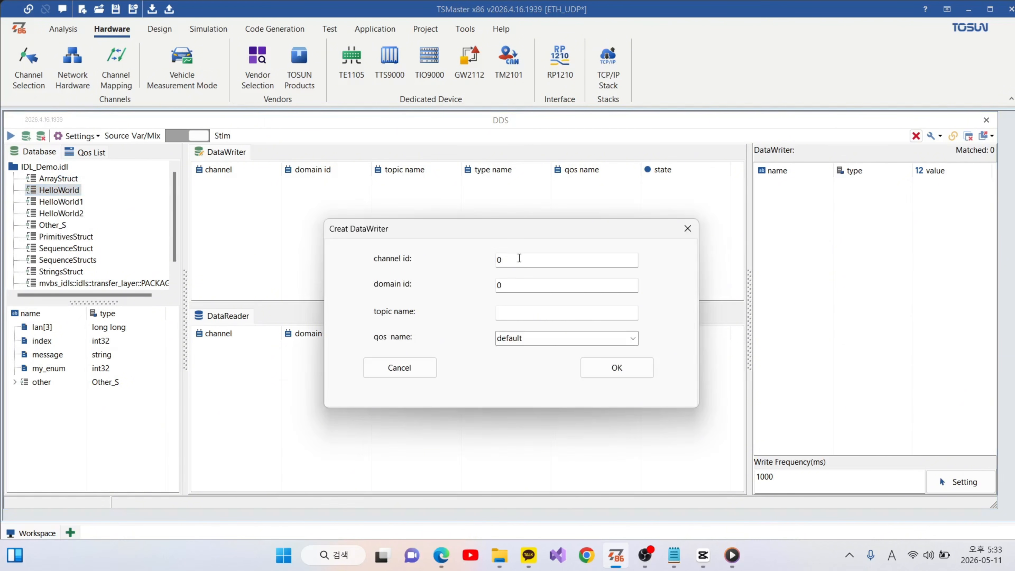
pyautogui.moveTo(519, 260); pyautogui.dragTo(493, 262)
pyautogui.click(516, 262)
pyautogui.moveTo(516, 285); pyautogui.dragTo(465, 285)
pyautogui.write('10')
# Set the DataWriter's topic name to demo and its QoS to Writer_Qos, and create it.
pyautogui.click(537, 313)
pyautogui.write('ed')
pyautogui.press('BackSpace')
pyautogui.press('BackSpace')
pyautogui.write('demo')
pyautogui.click(632, 339)
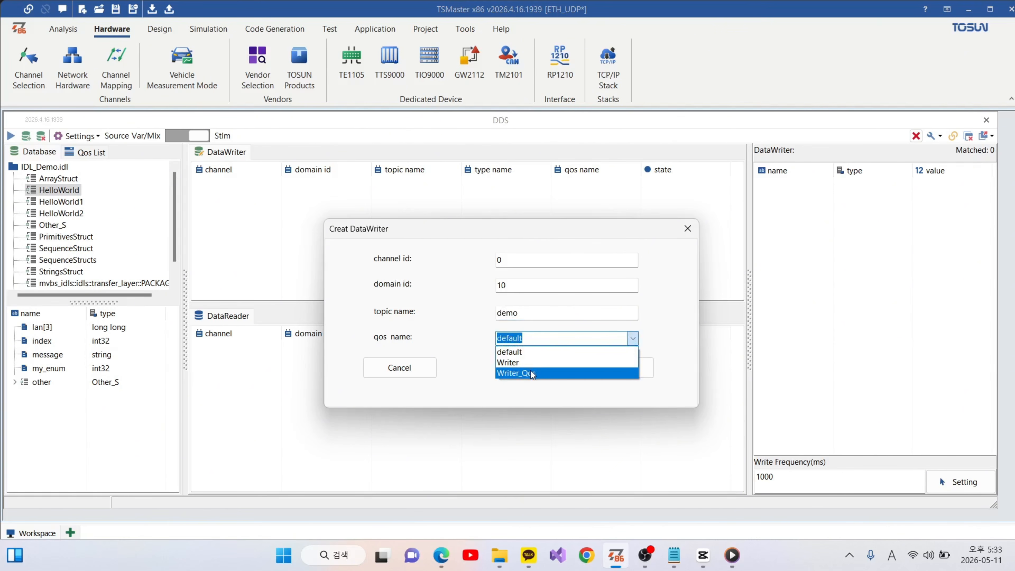
pyautogui.click(521, 374)
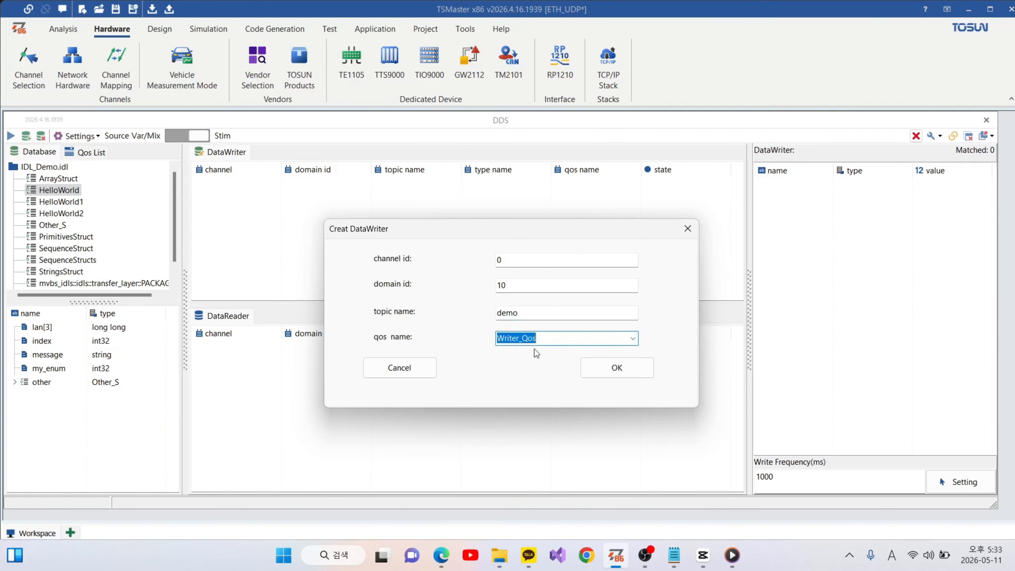
pyautogui.click(631, 367)
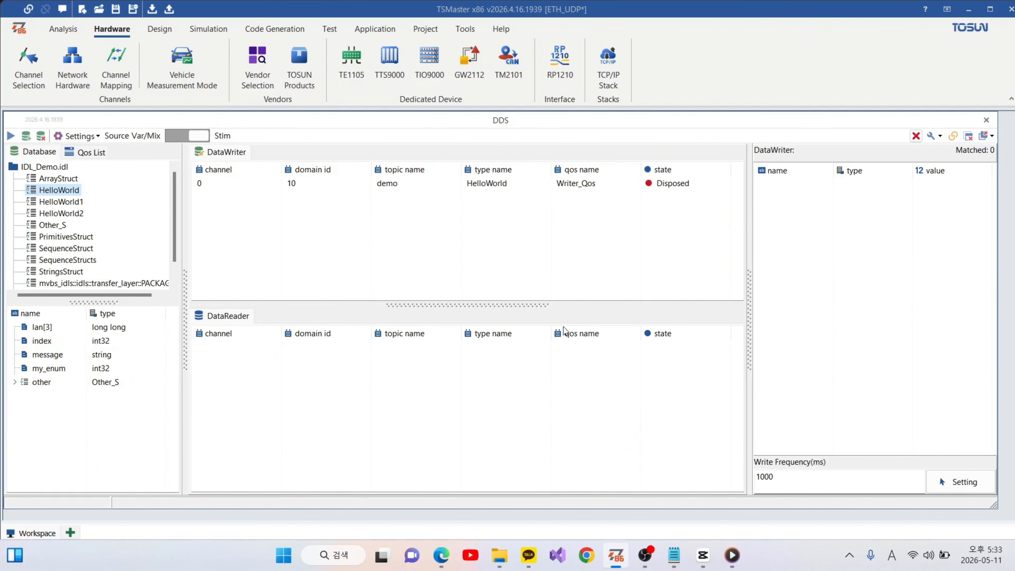
# Begin a DataReader for the HelloWorld type with channel ID 1 and domain ID 10.
pyautogui.rightClick(66, 191)
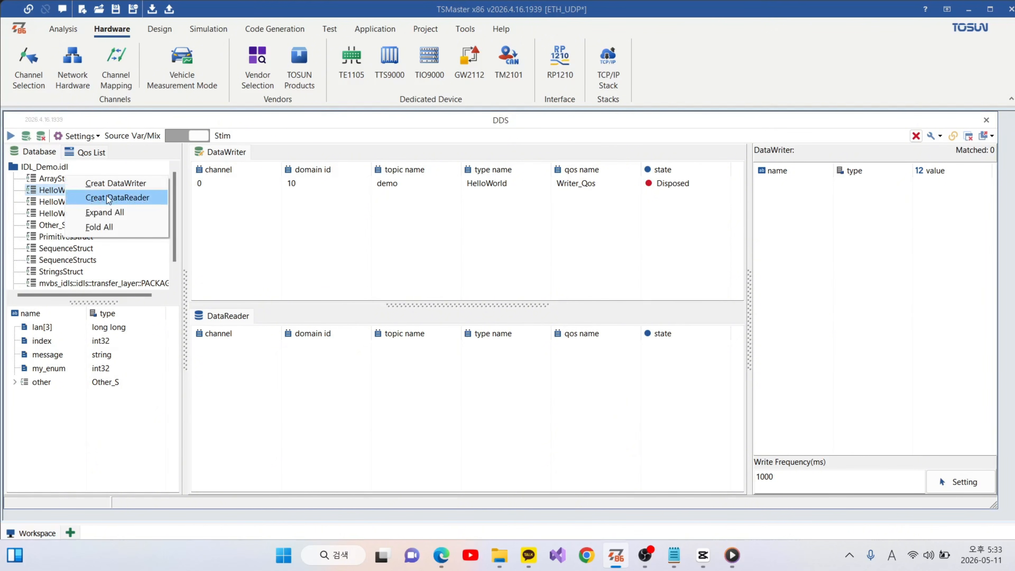
pyautogui.click(108, 198)
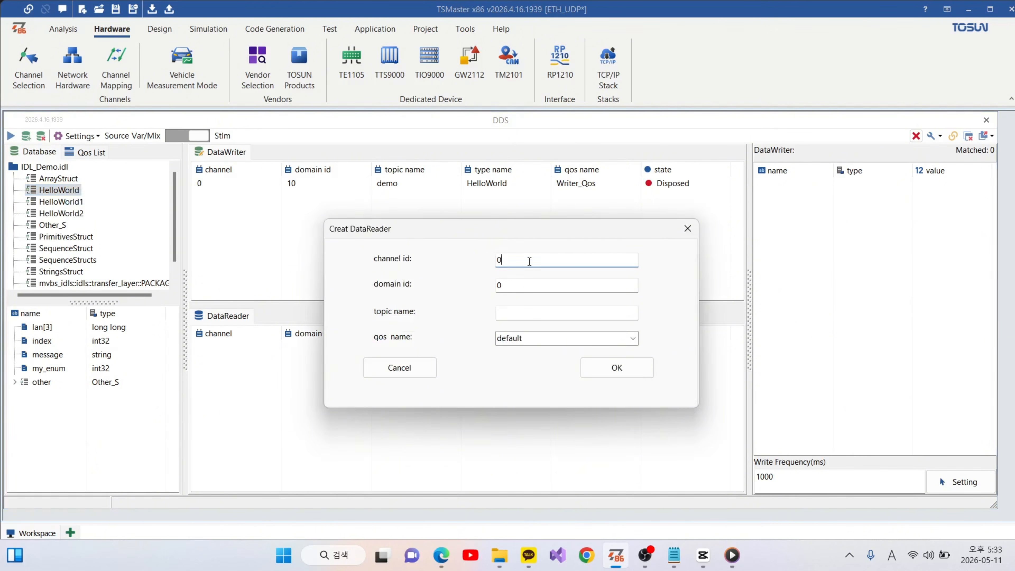
pyautogui.write('1')
pyautogui.press('Tab')
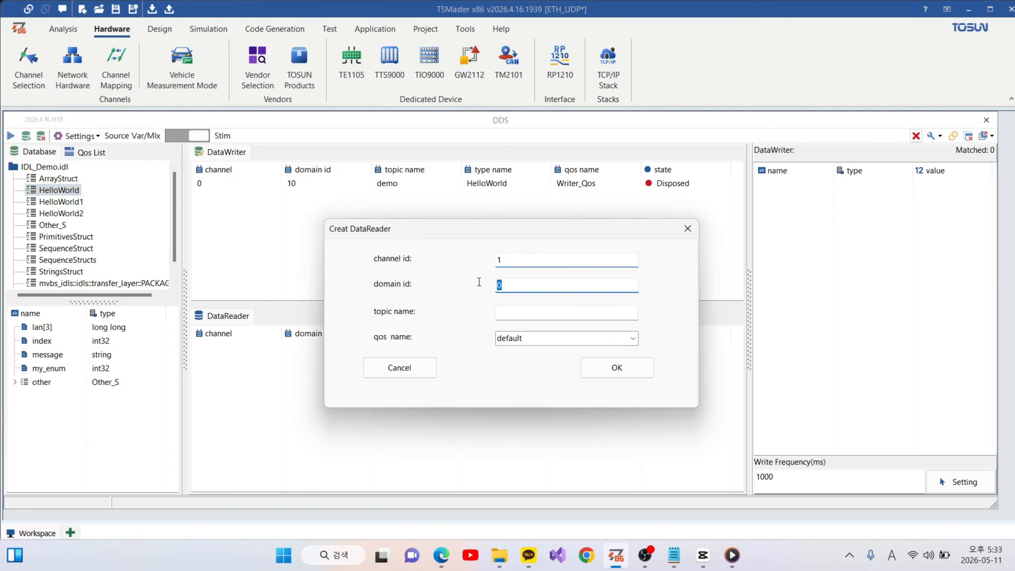
pyautogui.write('10')
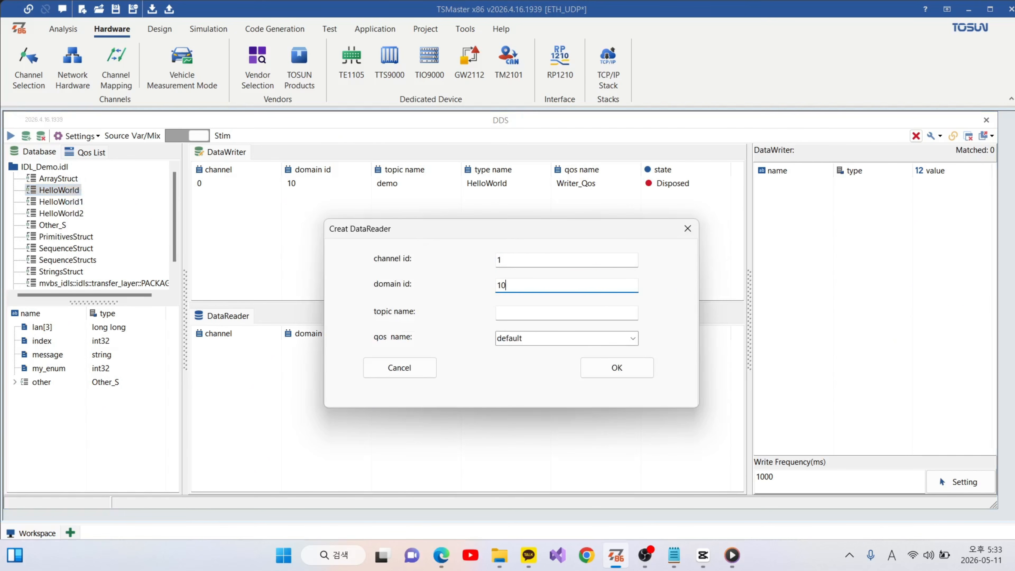
# Set the DataReader's topic name to demo and its QoS to Reader_Qos, and create it.
pyautogui.click(522, 311)
pyautogui.write('demo')
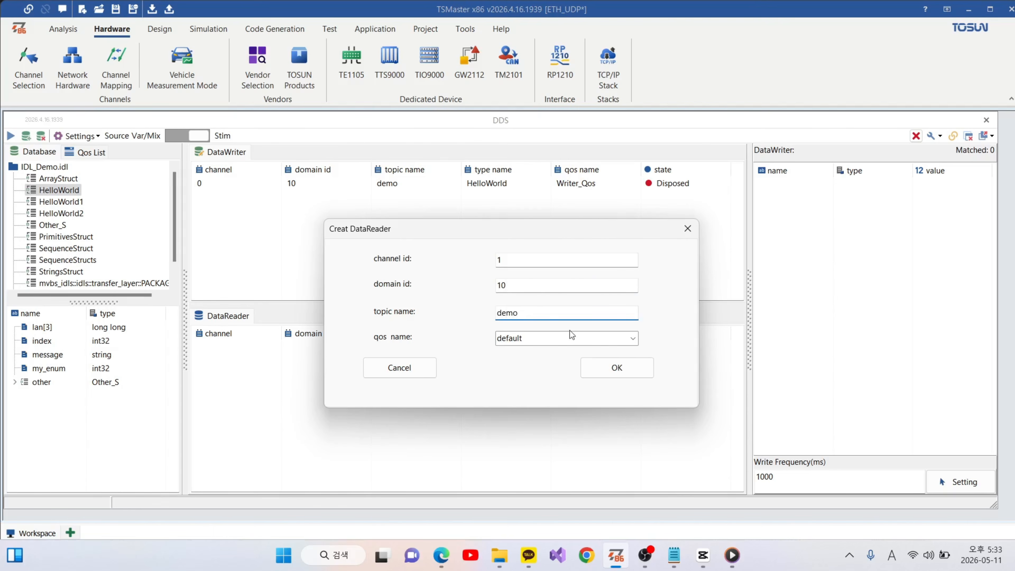
pyautogui.click(633, 339)
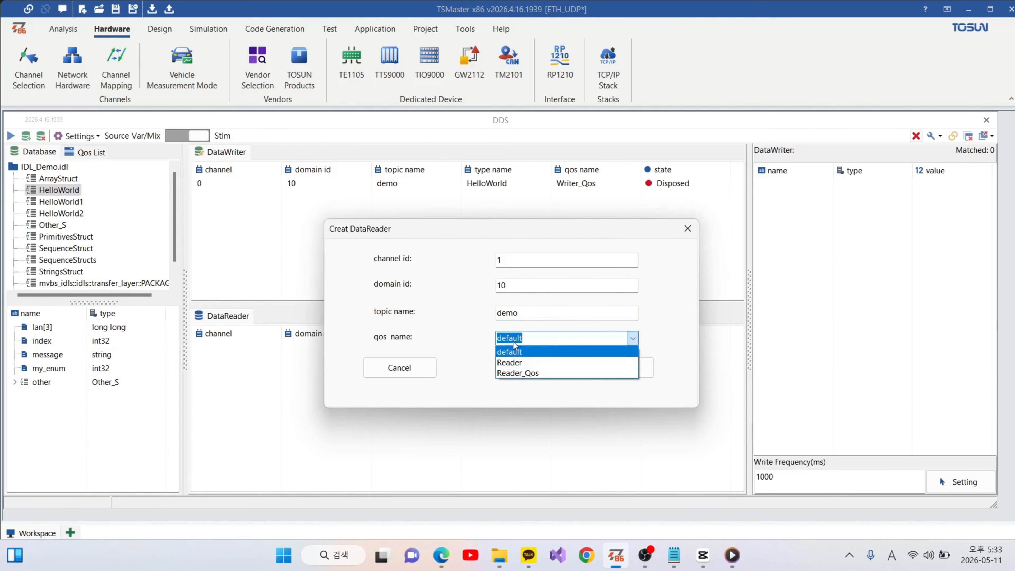
pyautogui.click(541, 371)
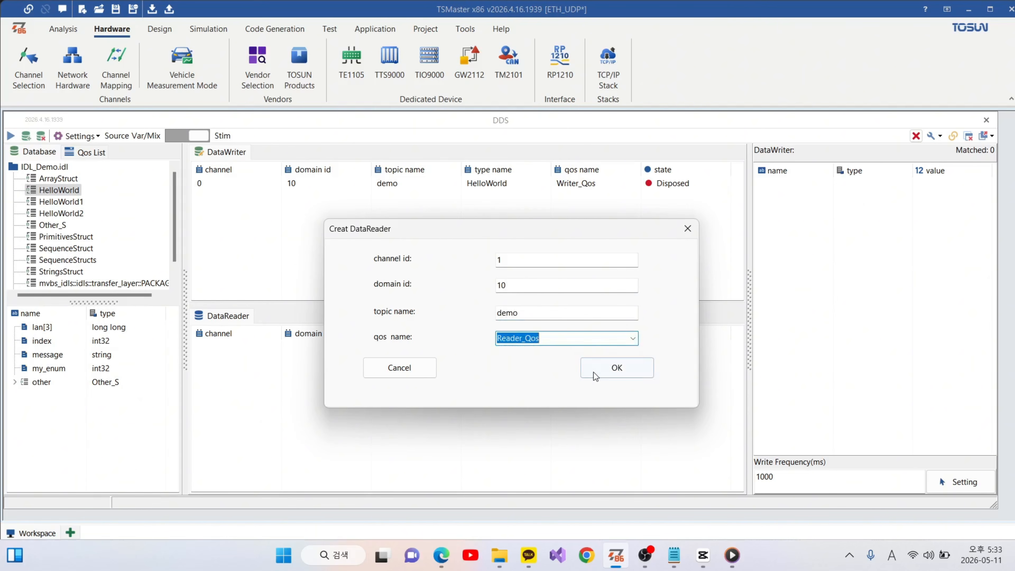
pyautogui.click(593, 372)
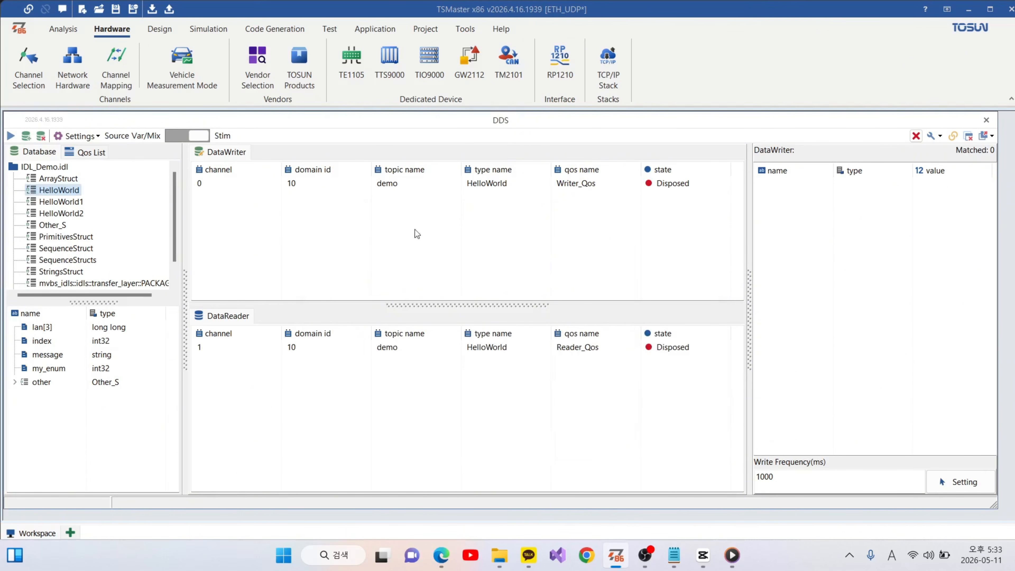
# Start the measurement and start both the DataWriter and the DataReader of the demo topic.
pyautogui.click(348, 184)
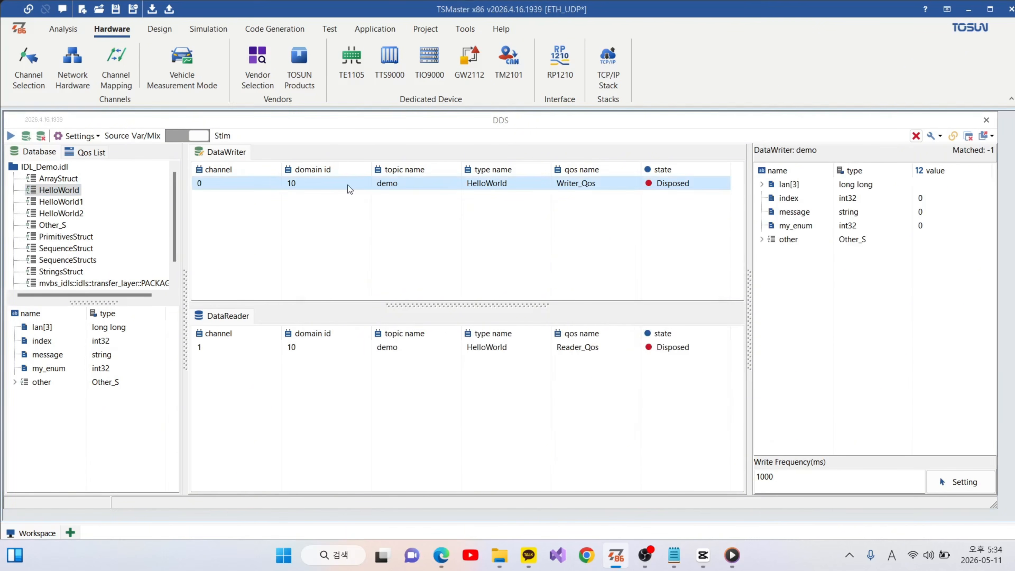
pyautogui.click(26, 5)
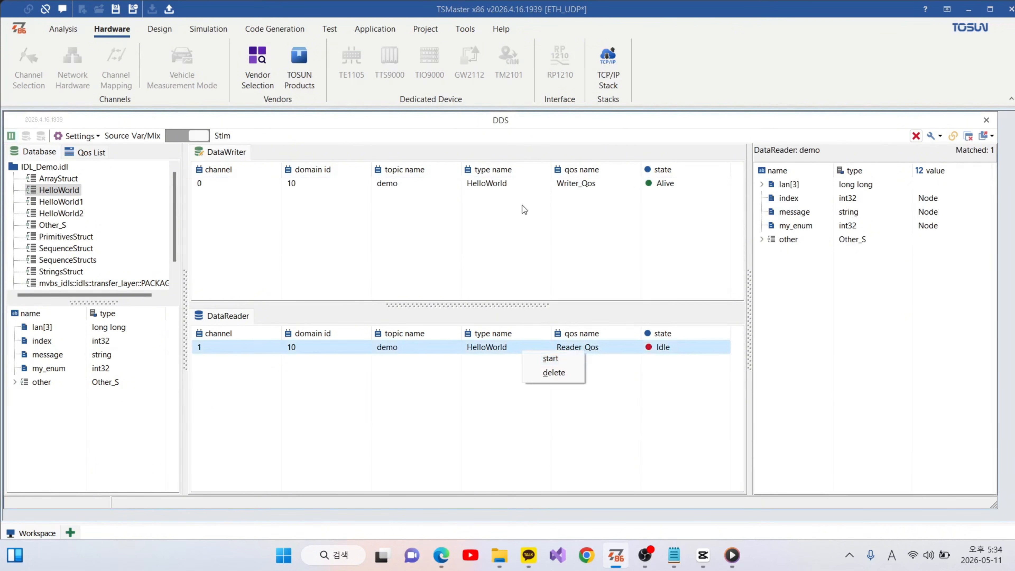
pyautogui.click(526, 191)
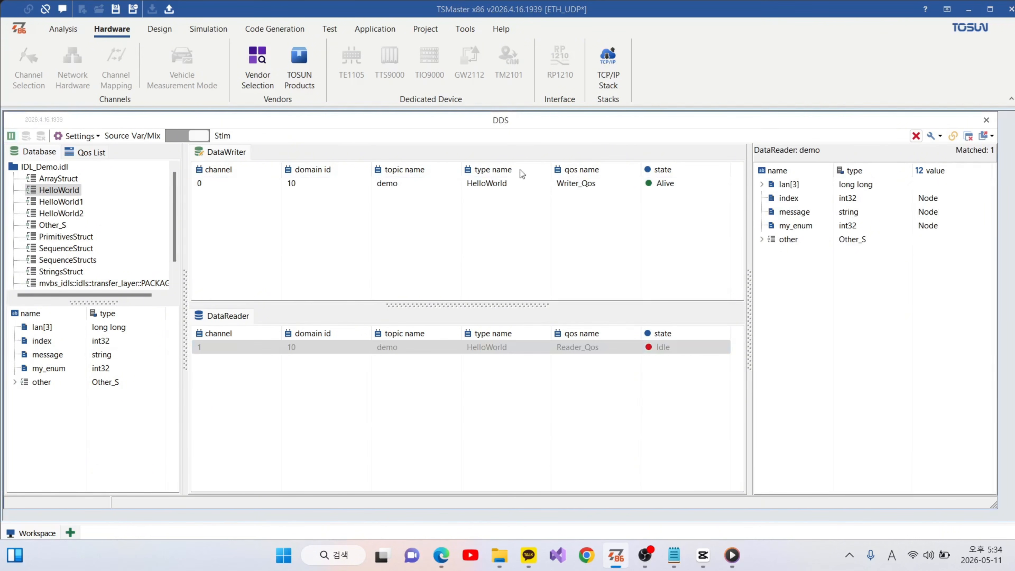
pyautogui.rightClick(535, 342)
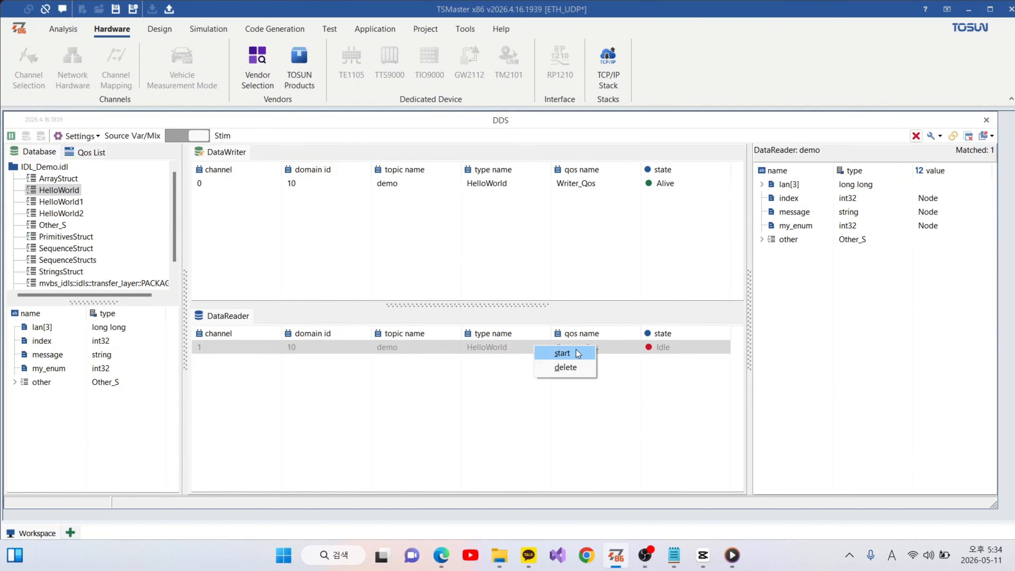
pyautogui.click(564, 353)
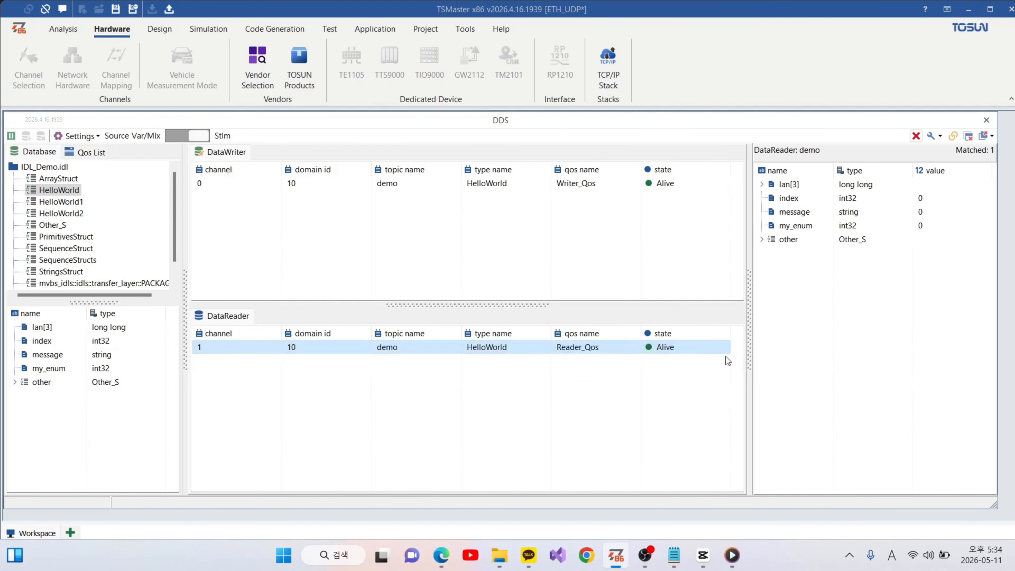
# Set the demo DataWriter's message field to Hello and open the existing Ethernet Trace.
pyautogui.click(644, 185)
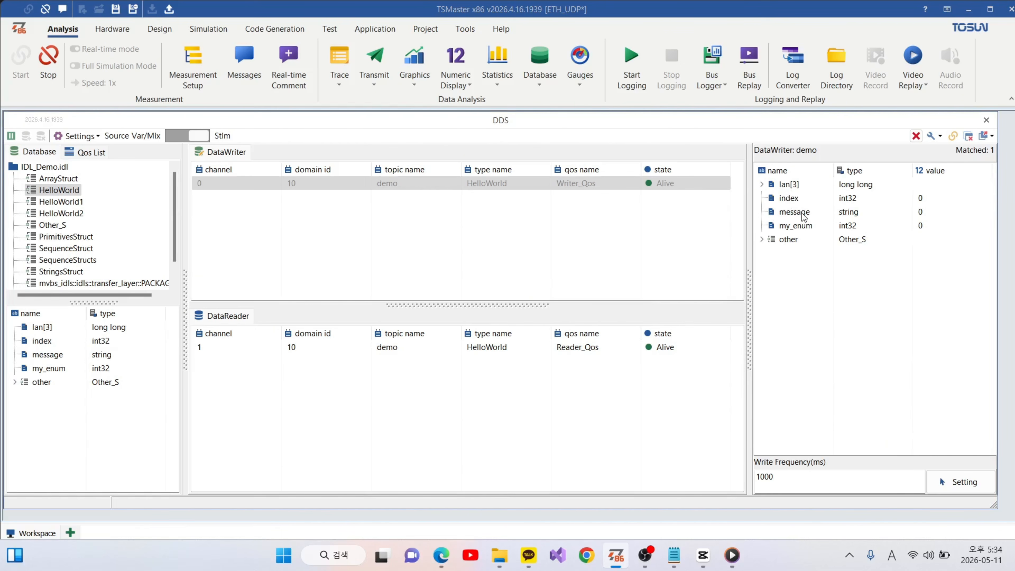
pyautogui.click(805, 215)
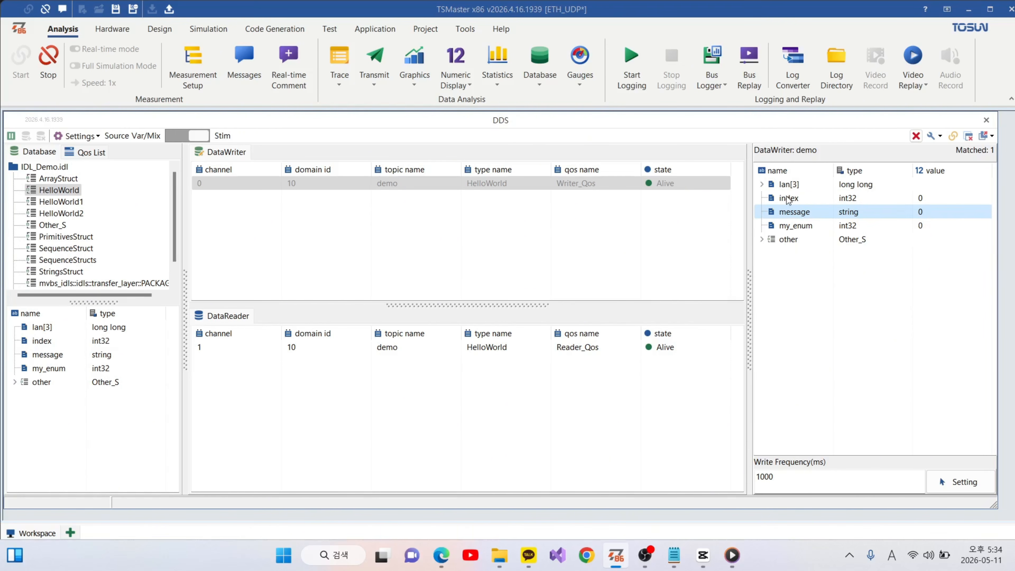
pyautogui.click(934, 213)
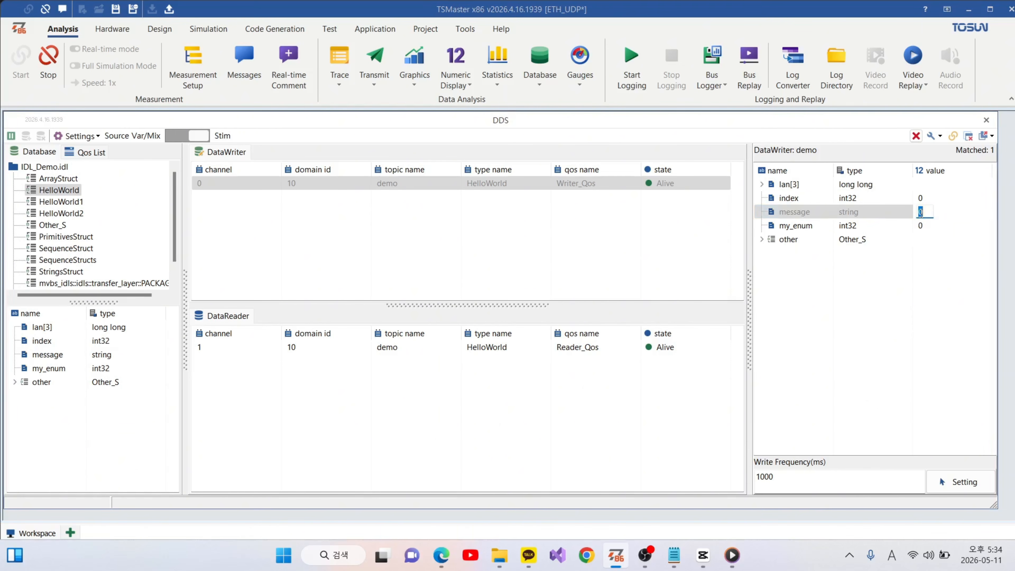
pyautogui.write('Hello')
pyautogui.press('Return')
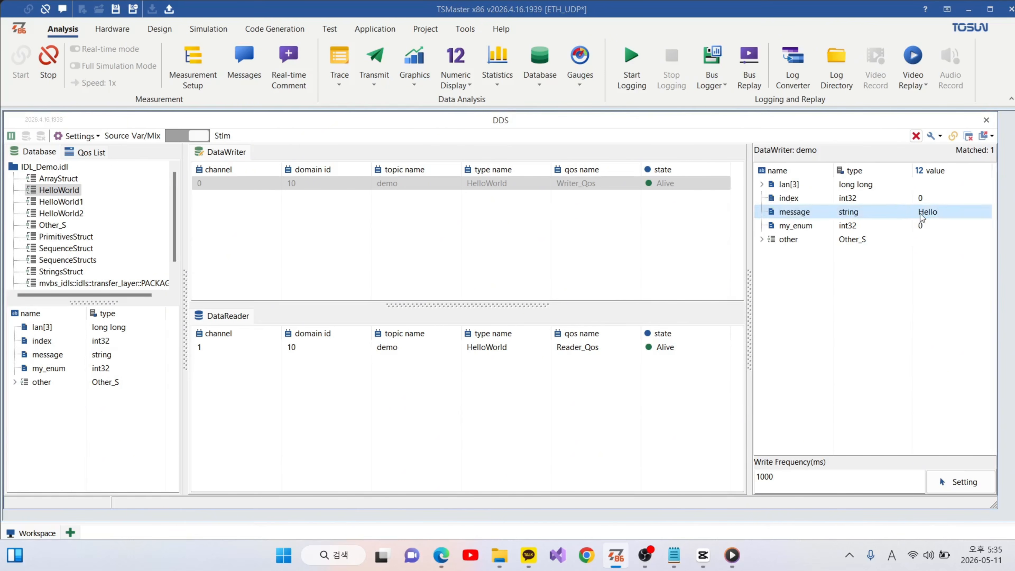
pyautogui.click(337, 78)
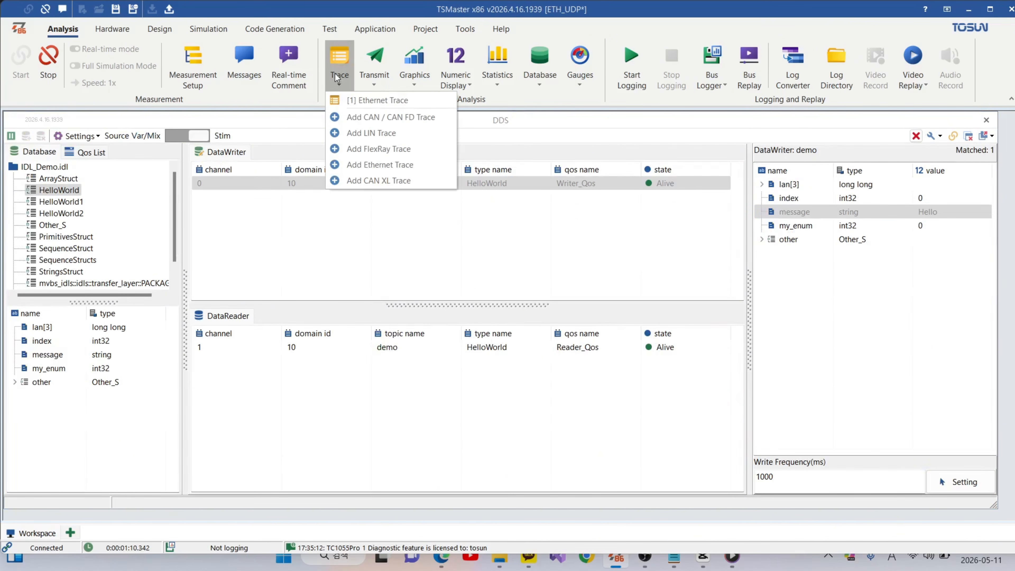
pyautogui.click(407, 100)
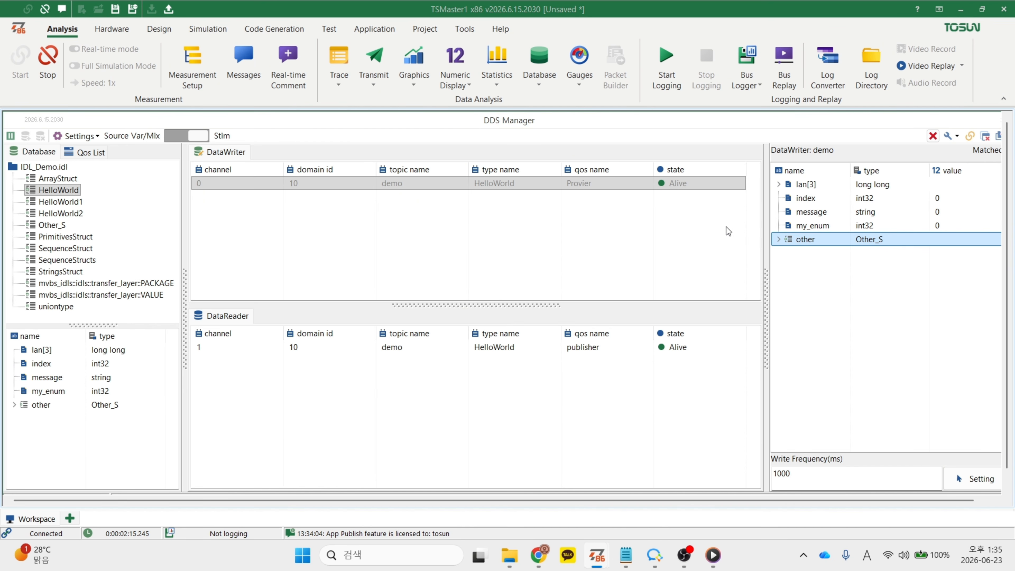
# Open System Variable Management, show the DDS variables and move the window clear of the DataWriter values.
pyautogui.click(209, 31)
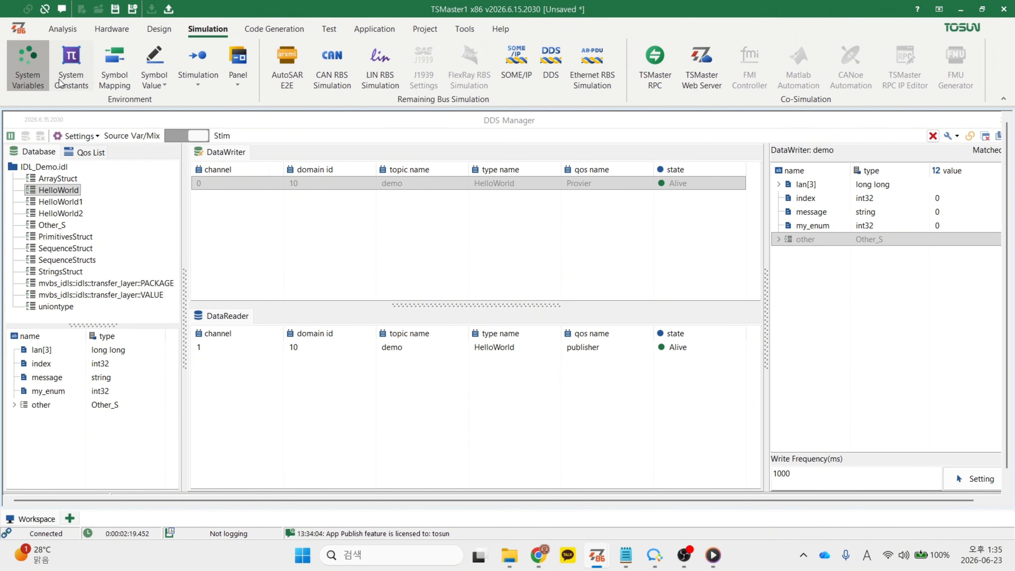
pyautogui.click(40, 72)
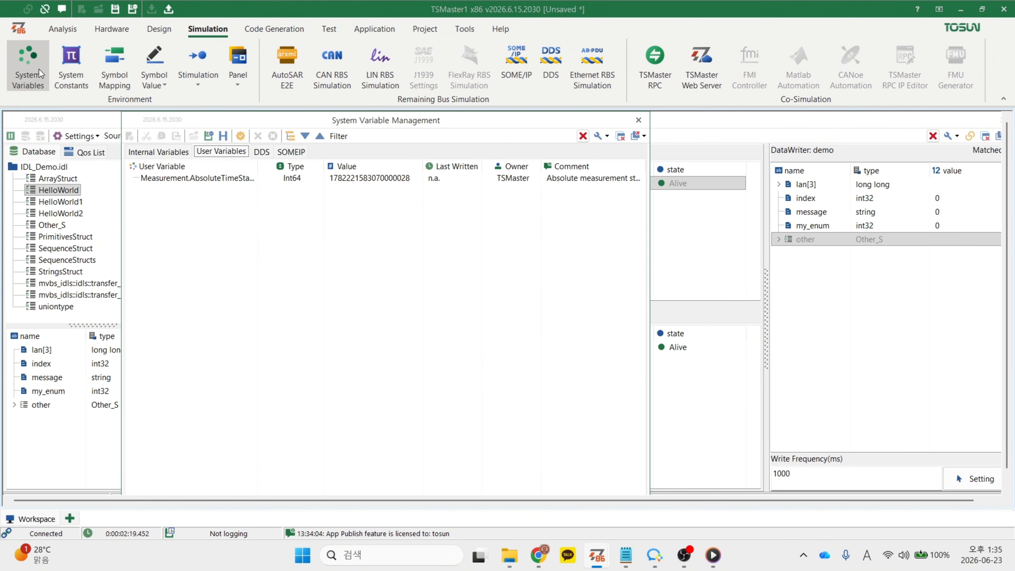
pyautogui.click(266, 153)
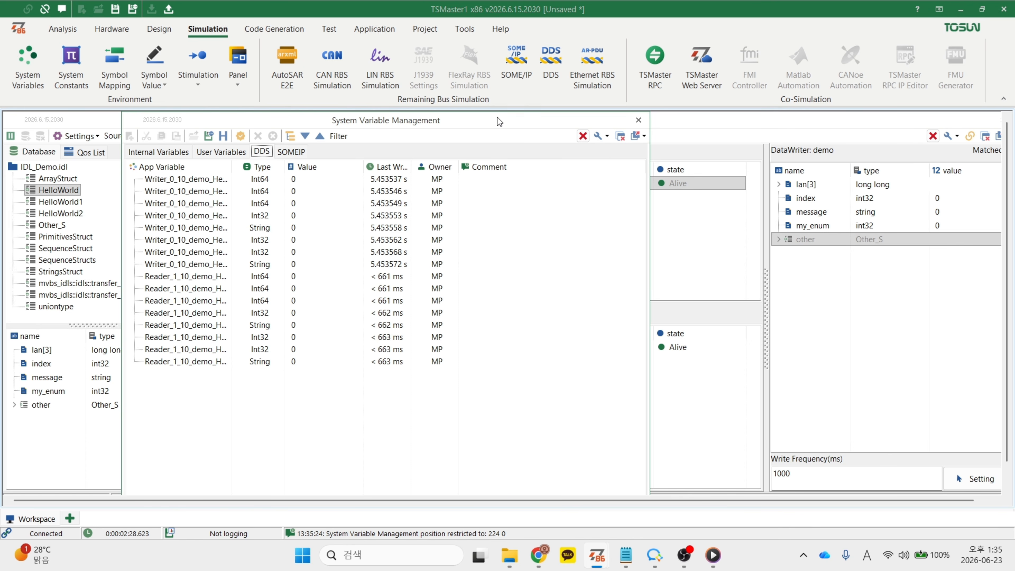
pyautogui.moveTo(497, 120); pyautogui.dragTo(380, 231)
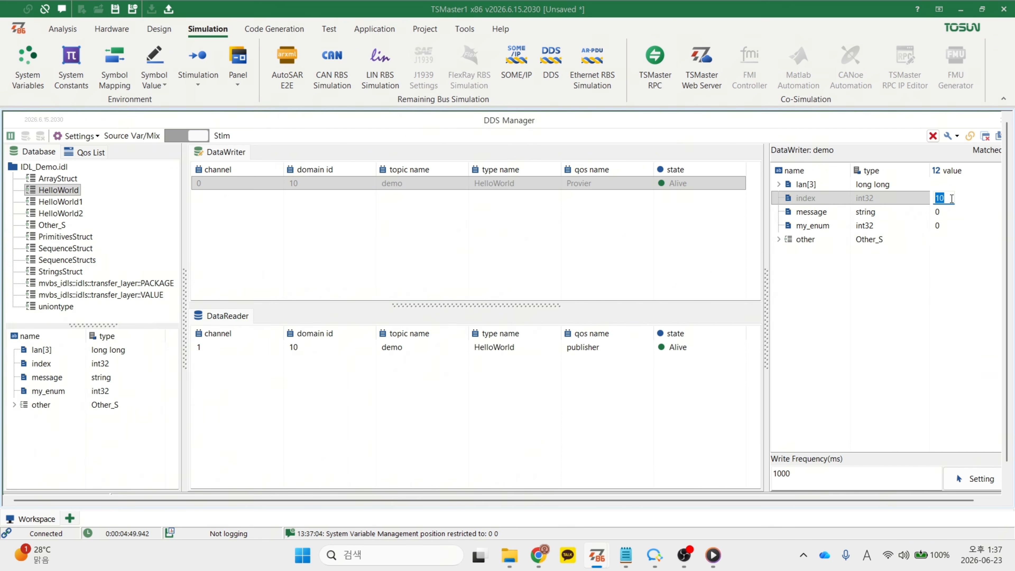
# Set the demo DataWriter's index to 0 and to 10, checking the DDS system variables after each change.
pyautogui.write('0')
pyautogui.press('Return')
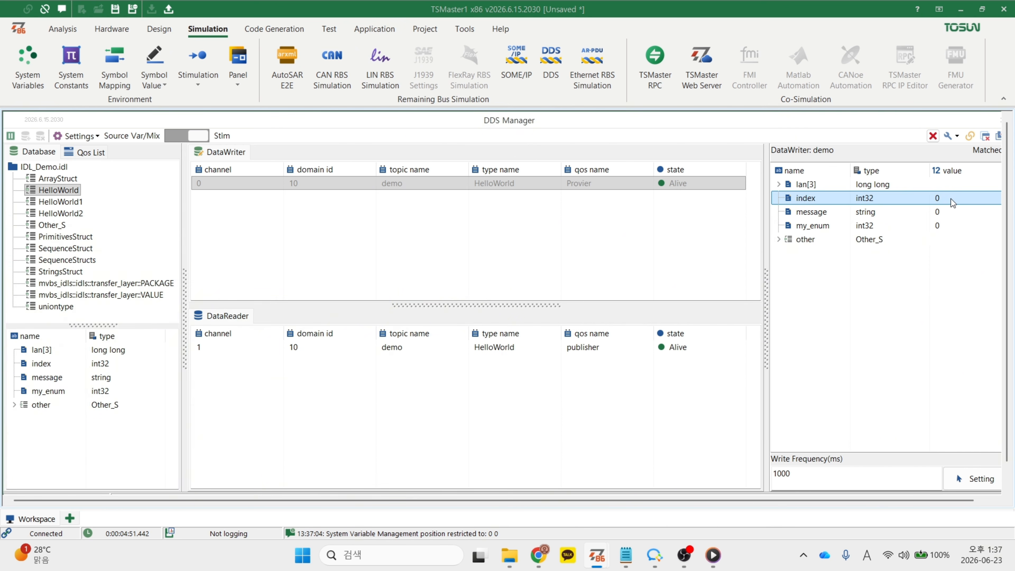
pyautogui.click(30, 75)
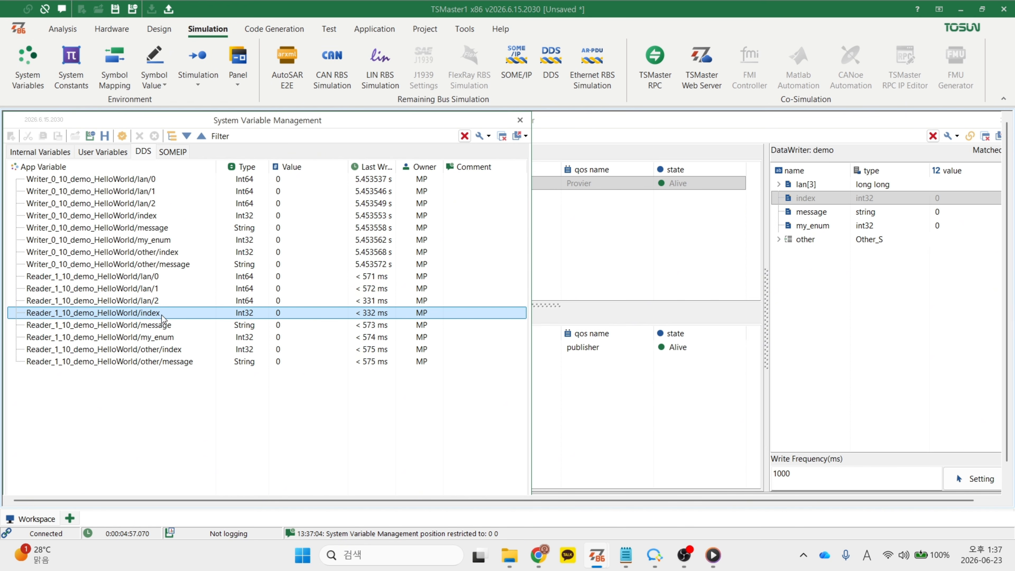
pyautogui.click(951, 199)
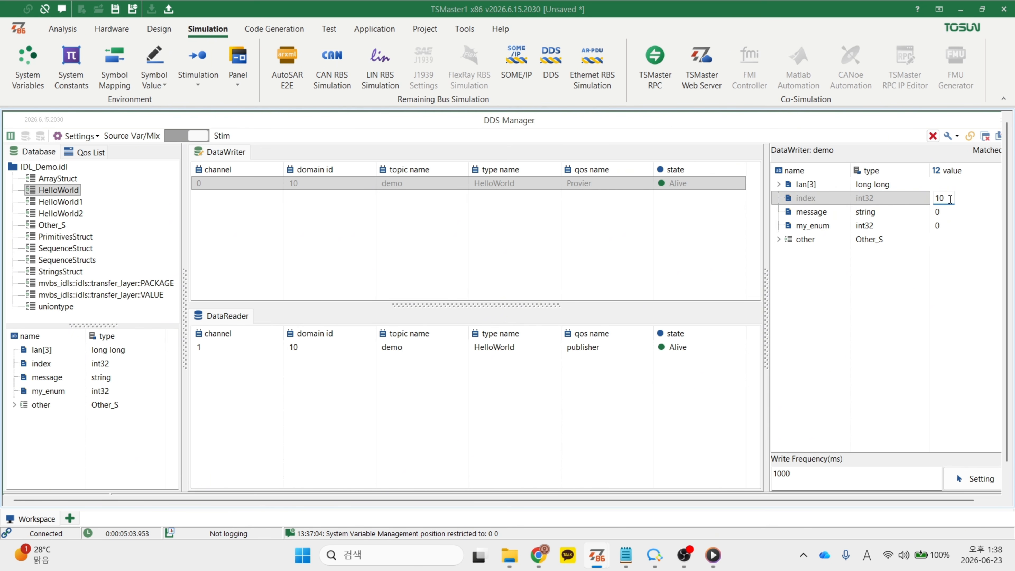
pyautogui.press('Return')
pyautogui.click(27, 66)
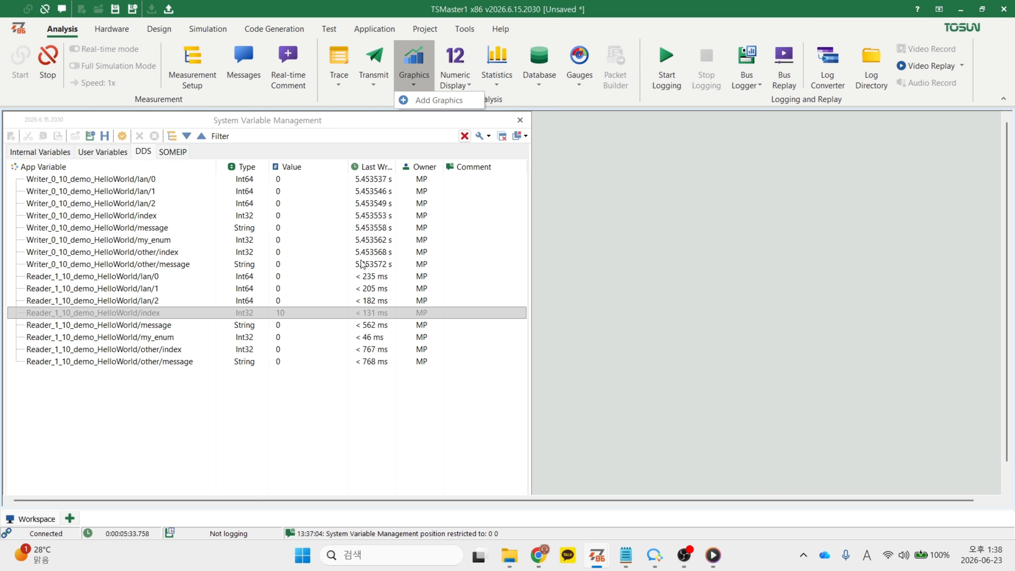
# Add a Graphics window and place the Reader_1_10_demo_HelloWorld/index variable in it.
pyautogui.click(416, 101)
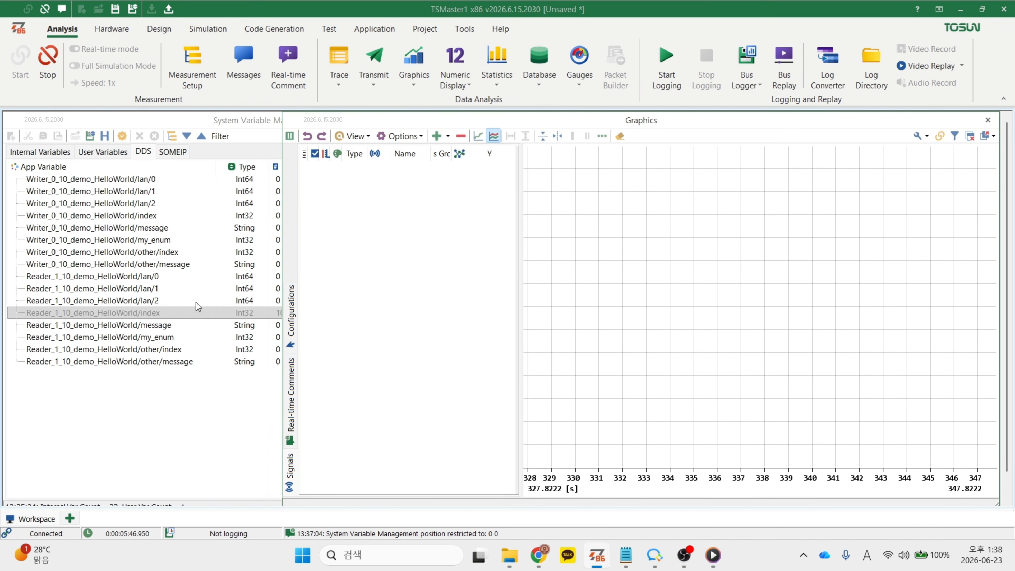
pyautogui.moveTo(114, 316); pyautogui.dragTo(467, 238)
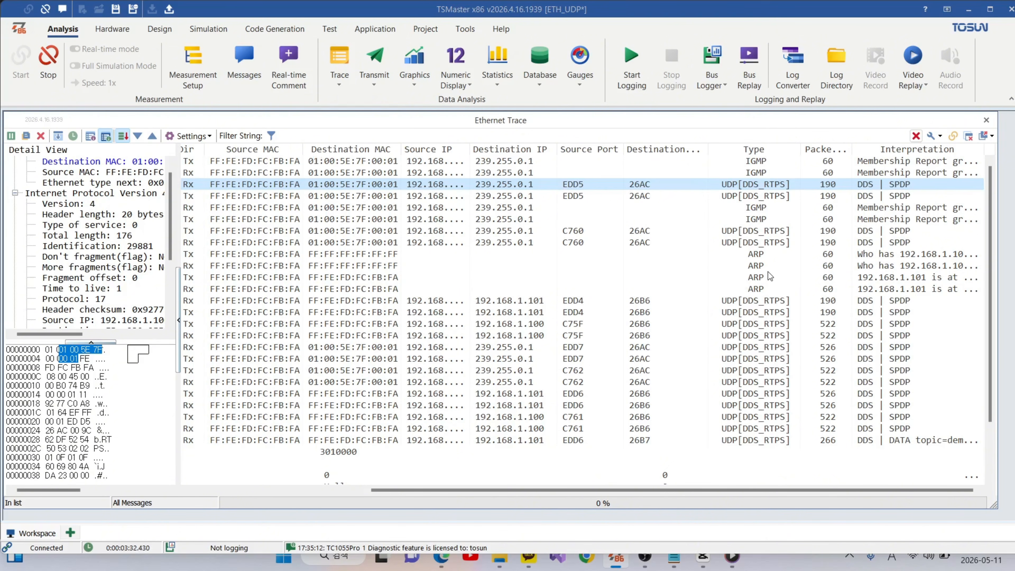
# Inspect the IGMP, DDS SPDP, ARP and DDS DATA packets in the Ethernet Trace, including the HelloWorld payload.
pyautogui.click(750, 164)
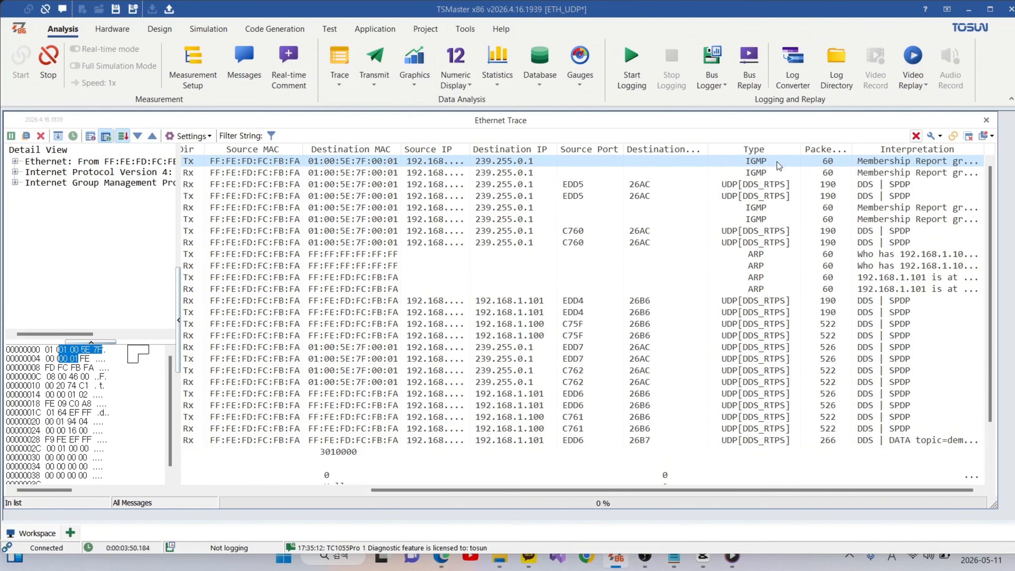
pyautogui.click(855, 188)
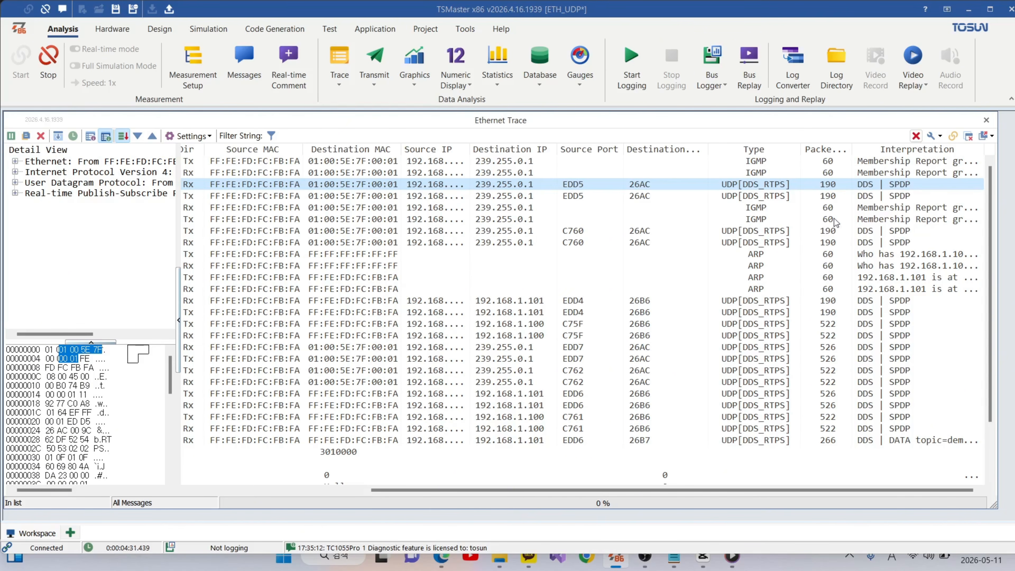
pyautogui.click(770, 256)
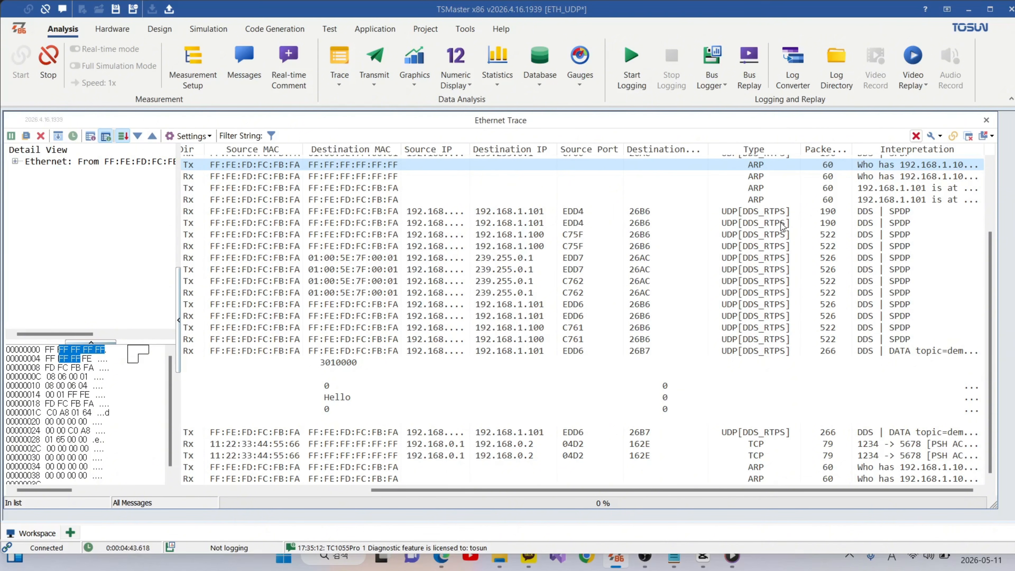
pyautogui.scroll(1, 801, 211)
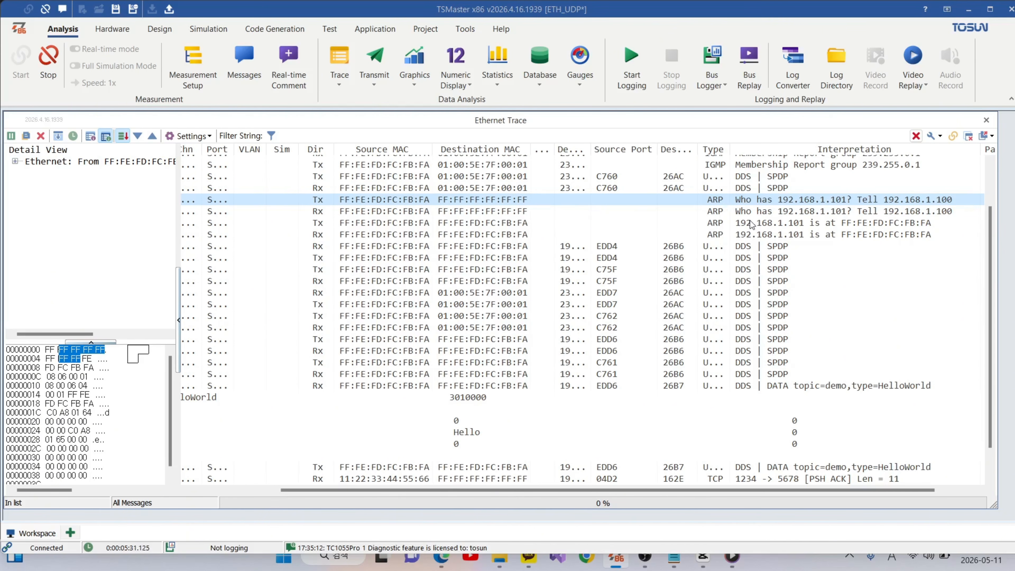
pyautogui.click(610, 421)
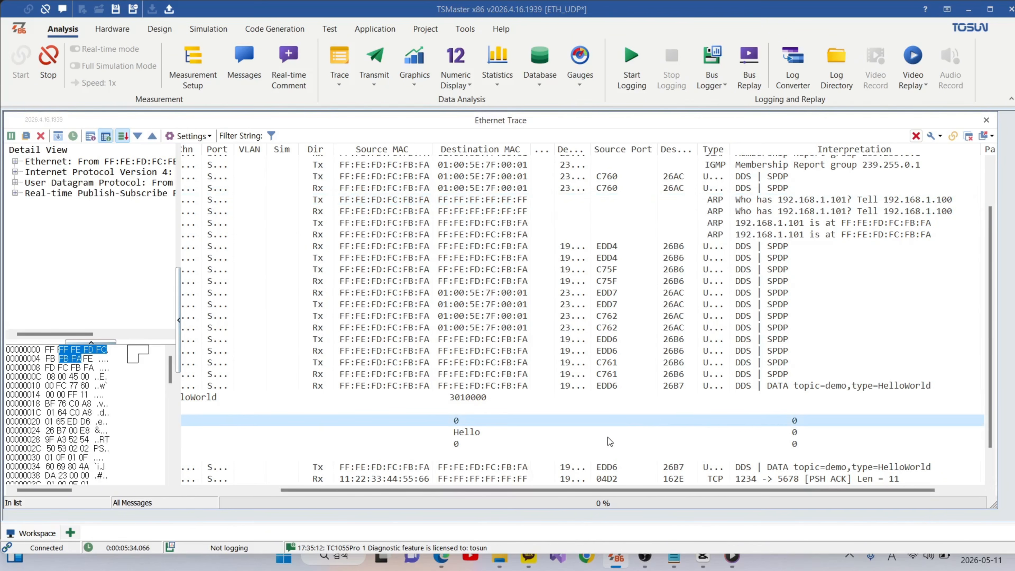
pyautogui.click(608, 436)
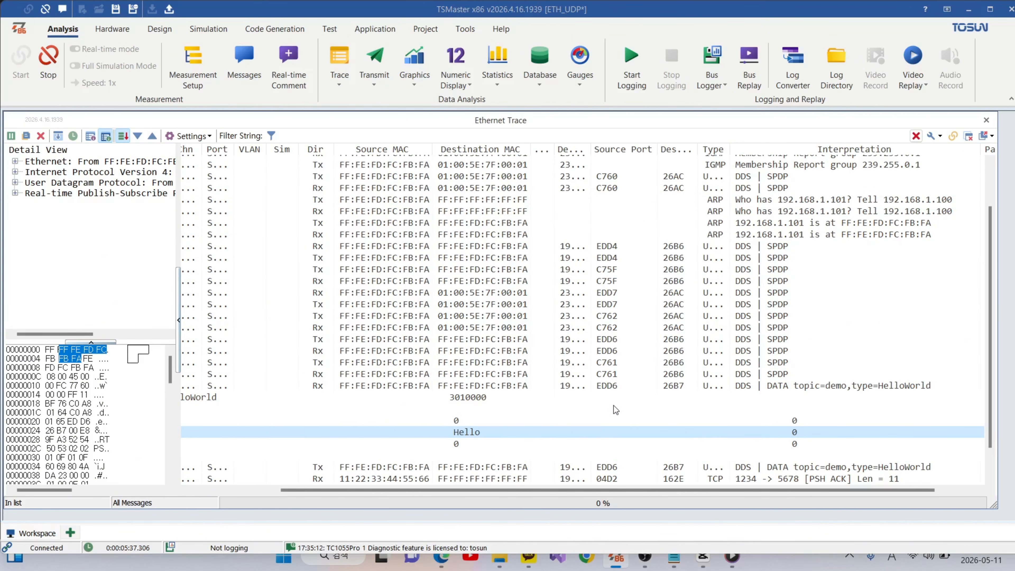